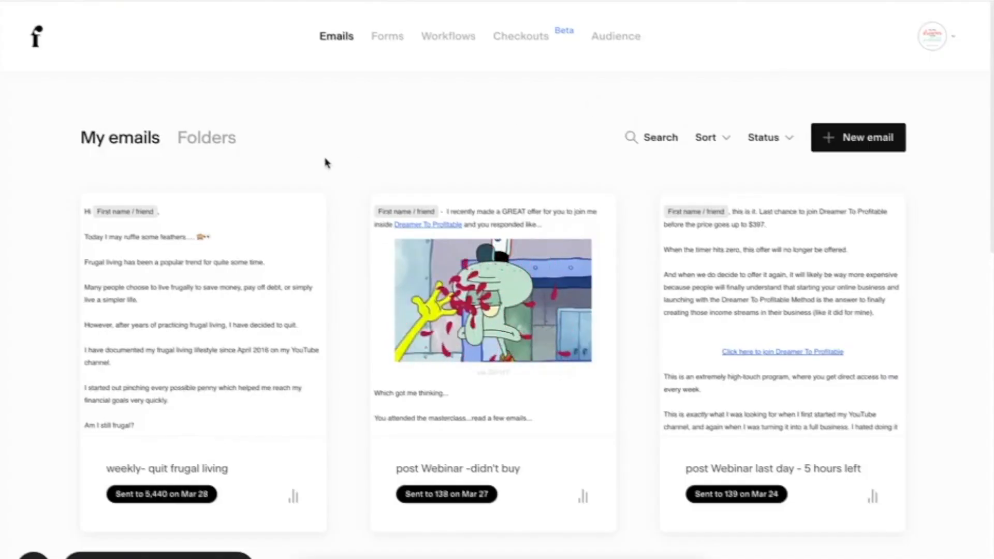
Step: Look over the previously sent emails on the My emails page
scroll(341, 170, down, 1)
scroll(342, 171, up, 1)
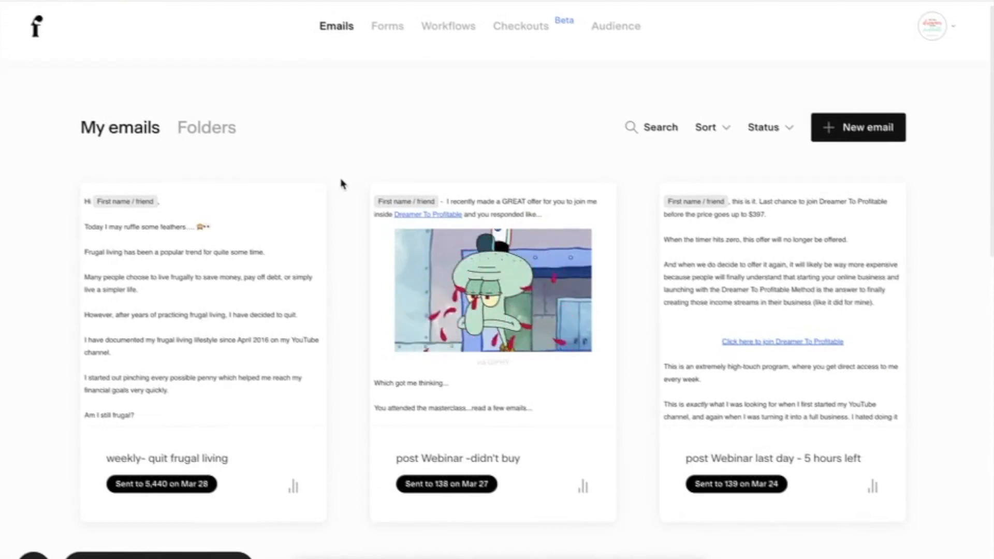
scroll(342, 184, up, 1)
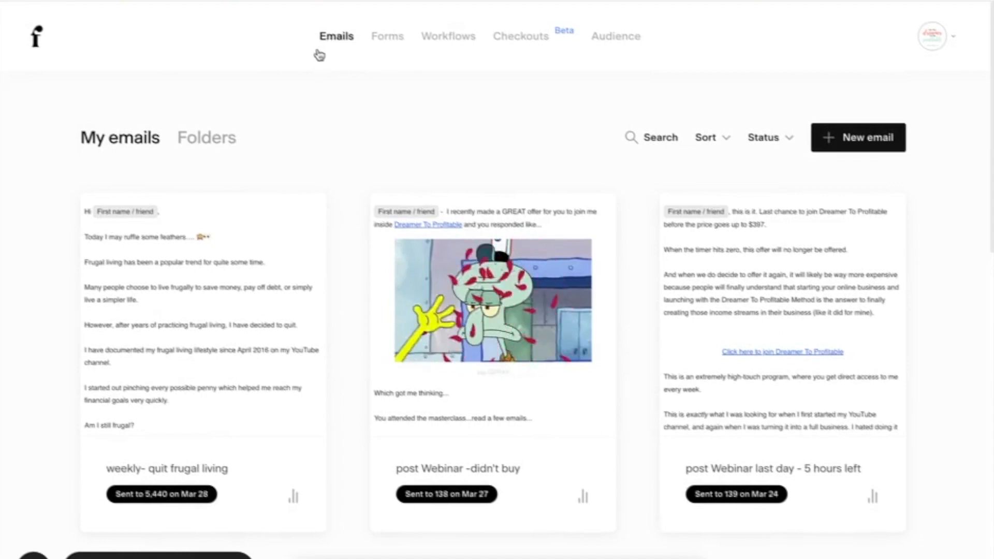
scroll(324, 355, down, 9)
scroll(324, 356, down, 4)
scroll(321, 355, up, 13)
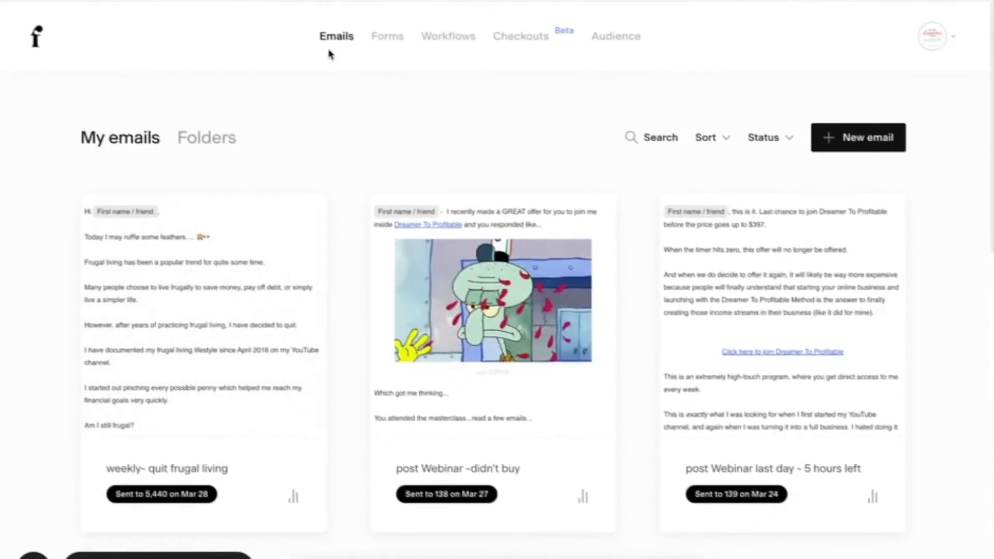
Step: Open the Forms section and look through the existing popup, waitlist and webinar forms
click(385, 44)
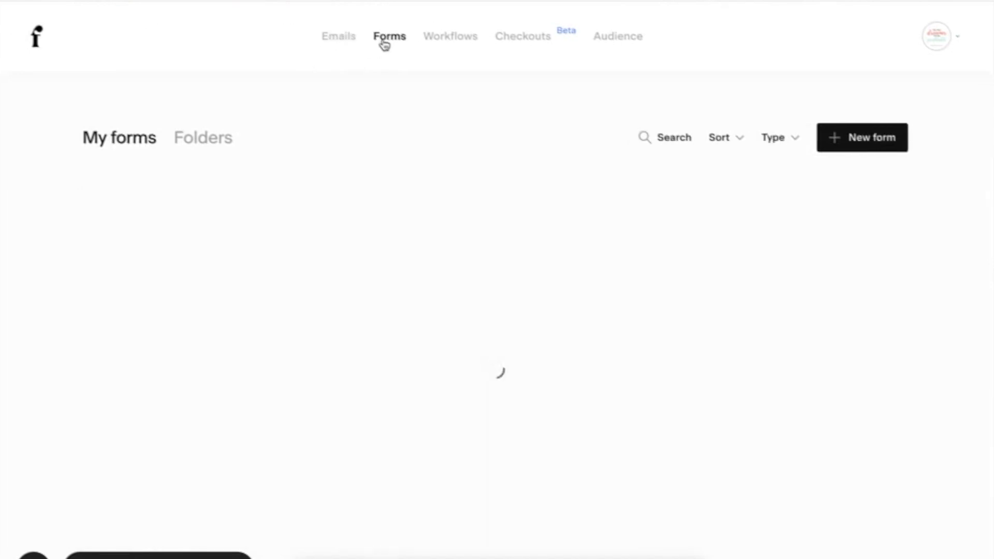
scroll(492, 111, down, 6)
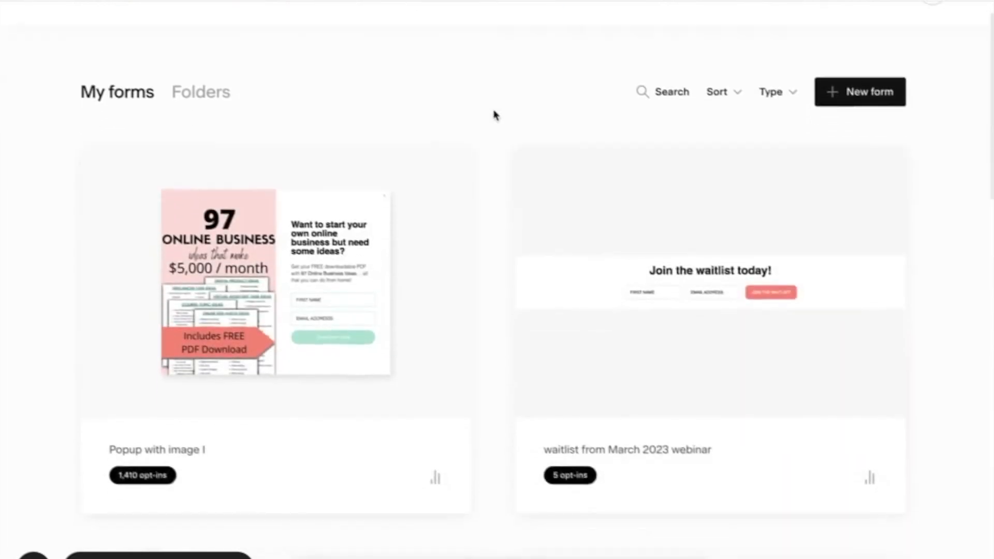
scroll(493, 115, down, 10)
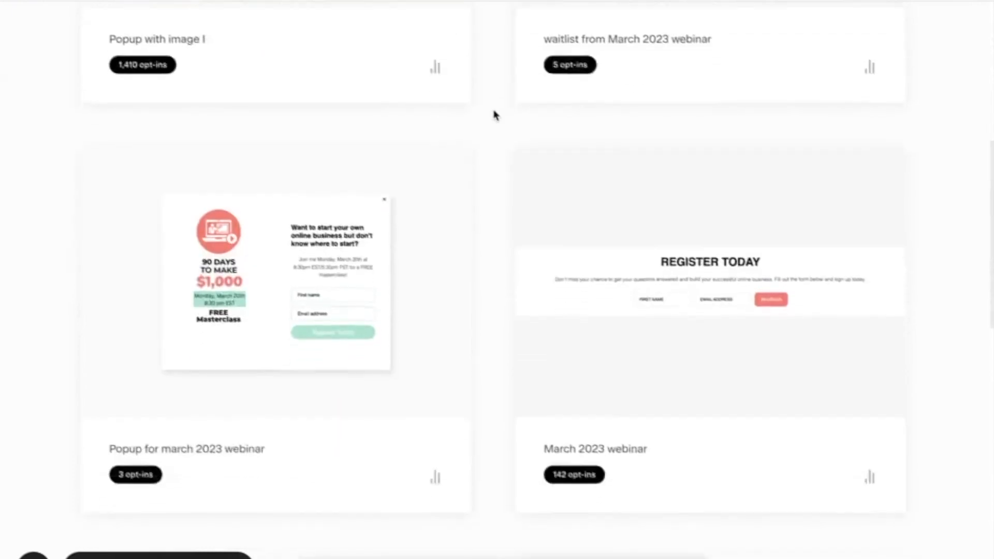
scroll(492, 113, up, 15)
Step: View the Workflows section and the draft sales pages in the Checkouts section
click(450, 38)
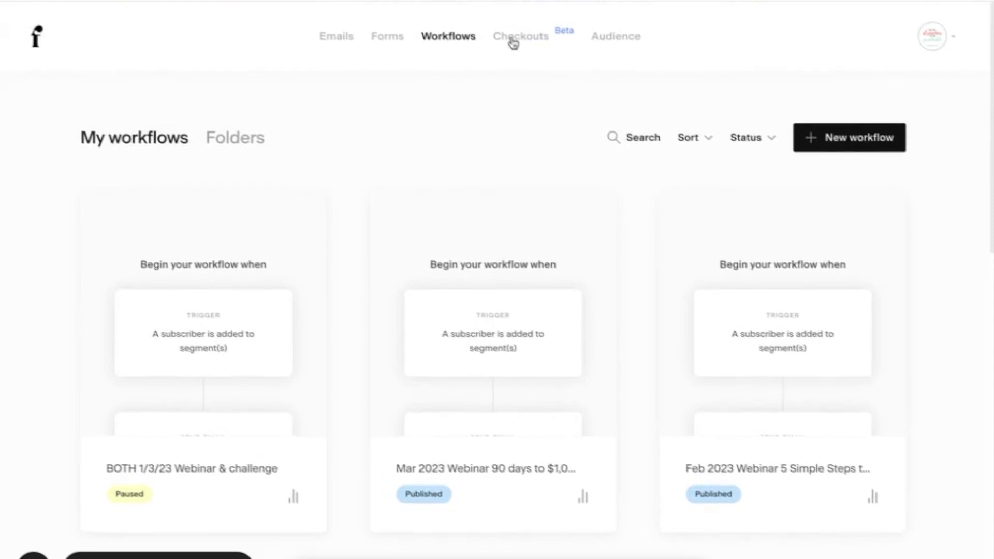
click(534, 42)
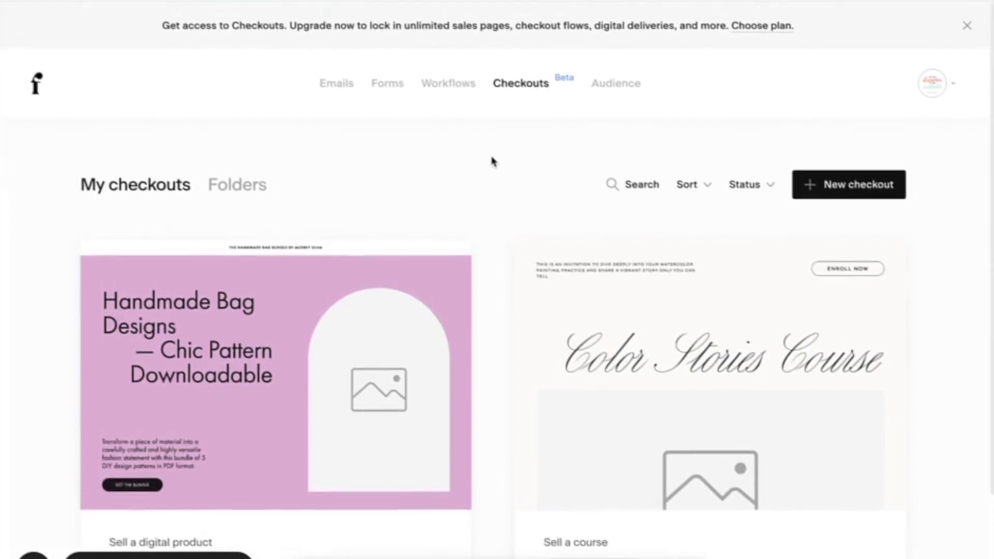
scroll(490, 161, down, 2)
scroll(490, 161, down, 2)
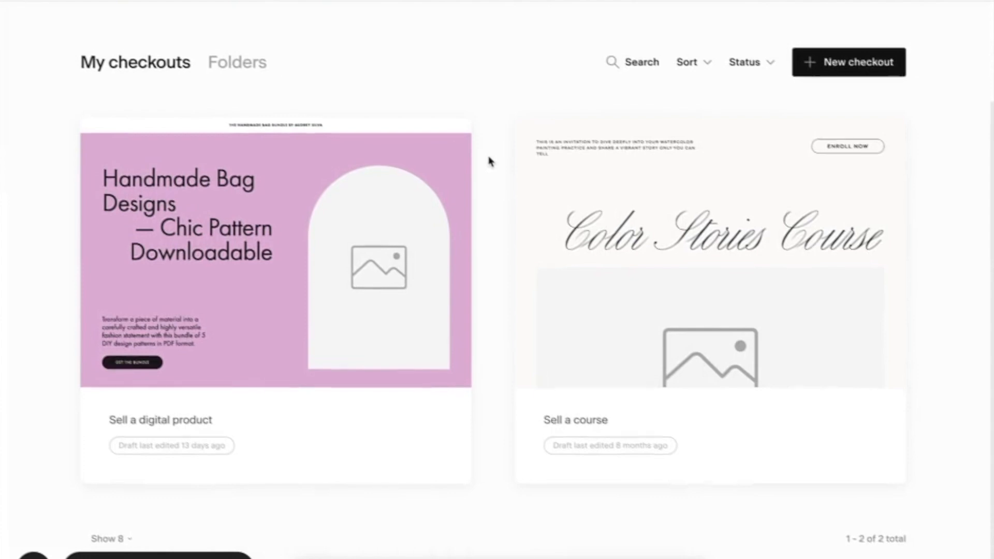
scroll(490, 161, up, 4)
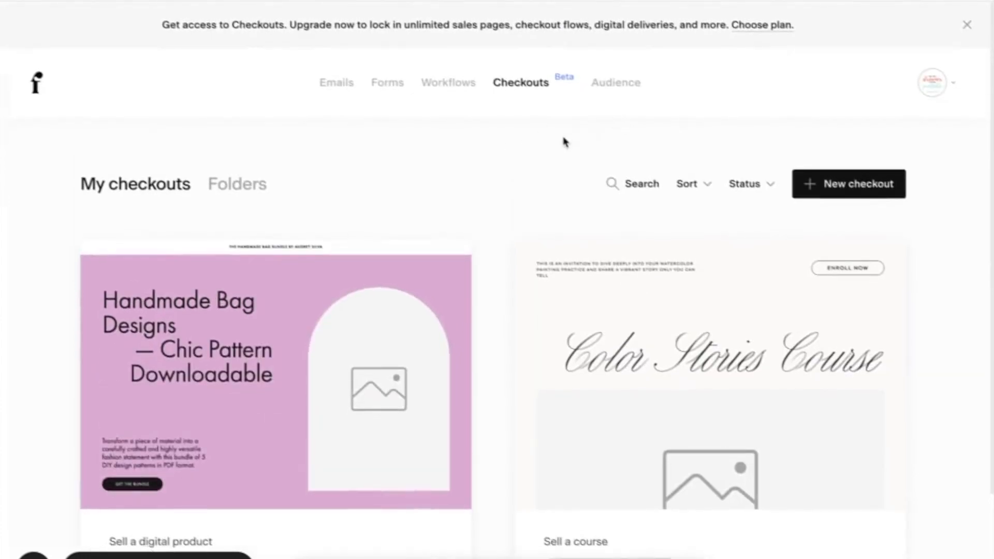
Step: Open the Audience section and view its customers and segments
click(622, 94)
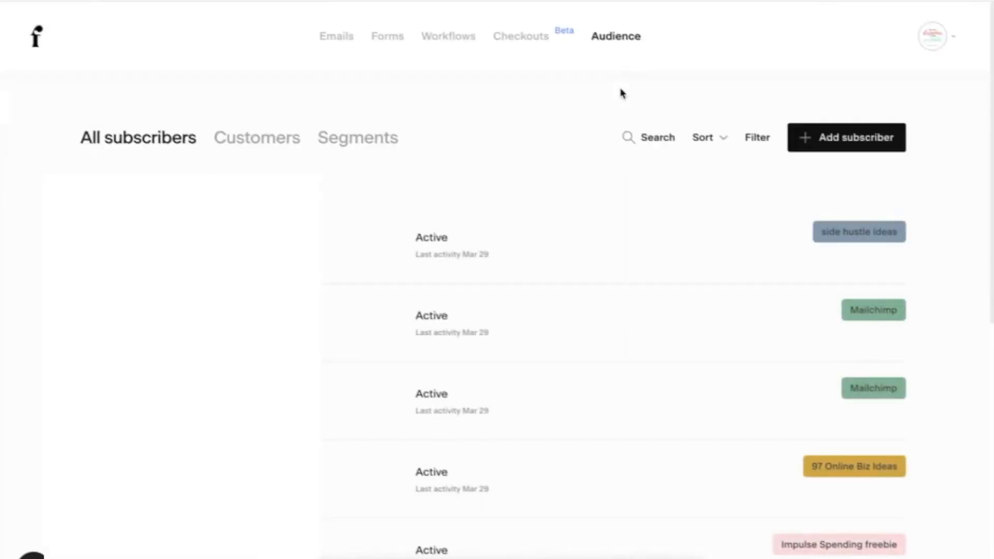
click(276, 132)
click(343, 139)
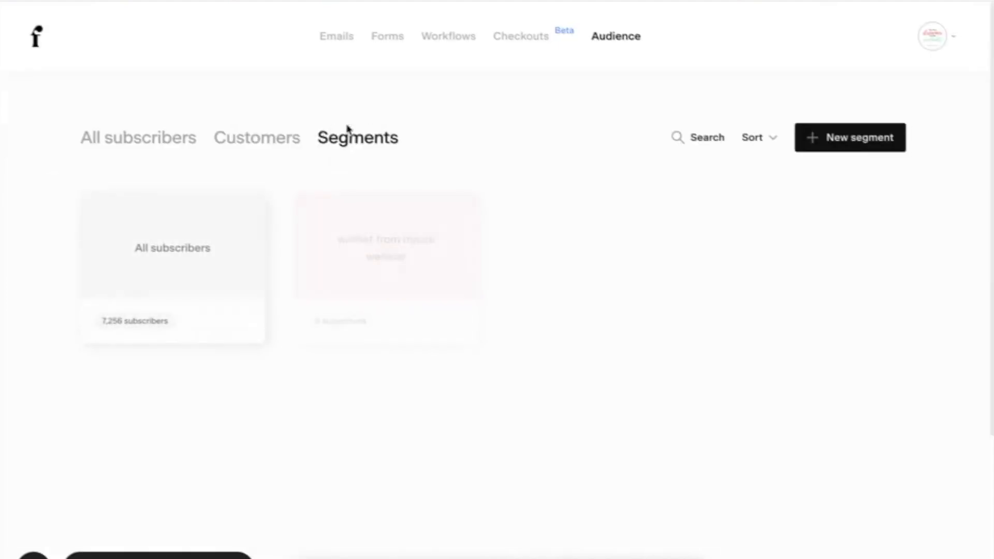
Step: Return to the emails overview and set the list to show 24 emails per page
click(342, 39)
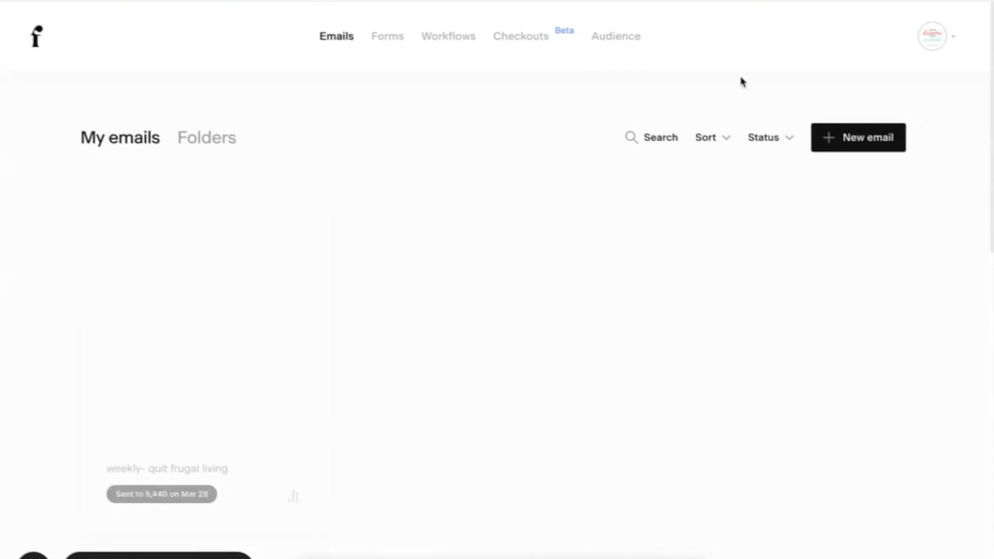
scroll(328, 156, down, 3)
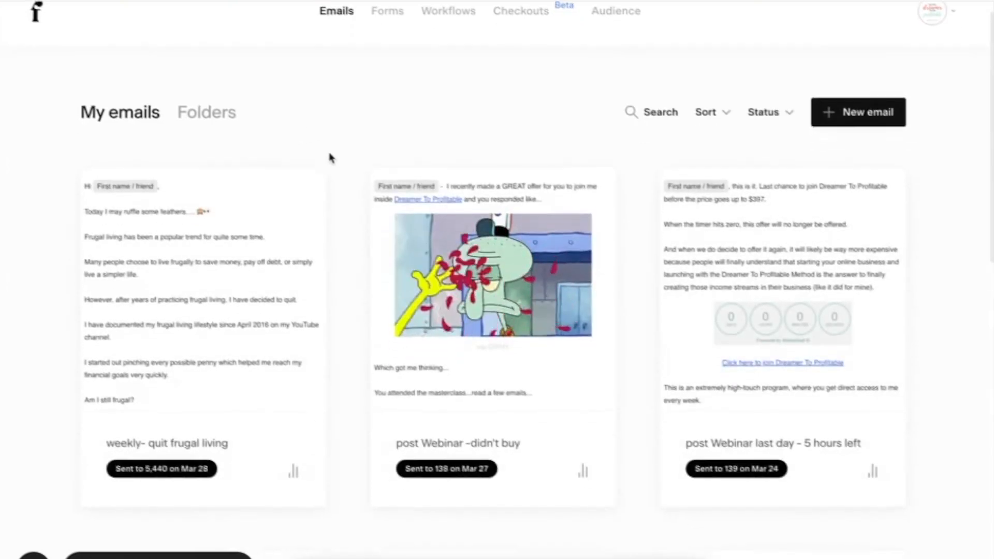
scroll(329, 157, down, 1)
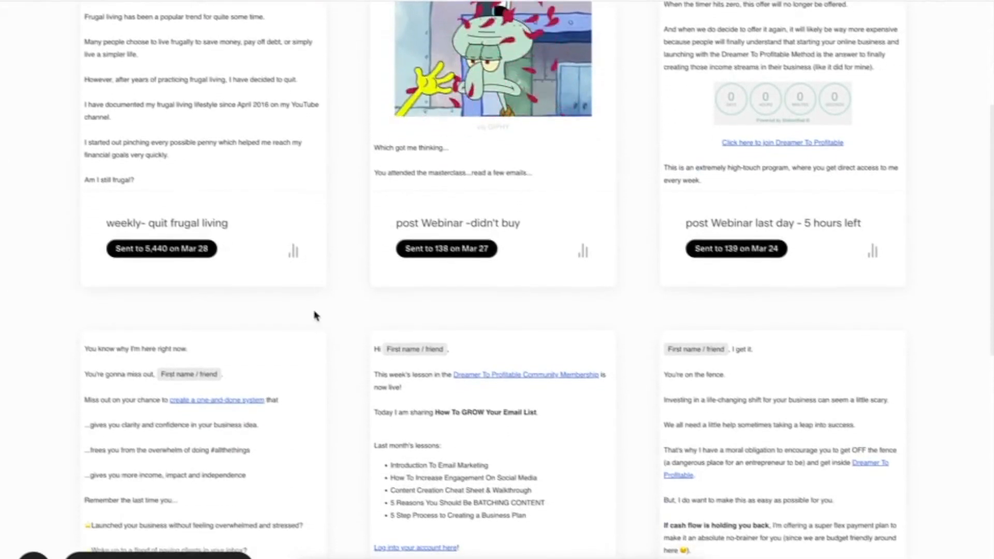
scroll(366, 298, down, 10)
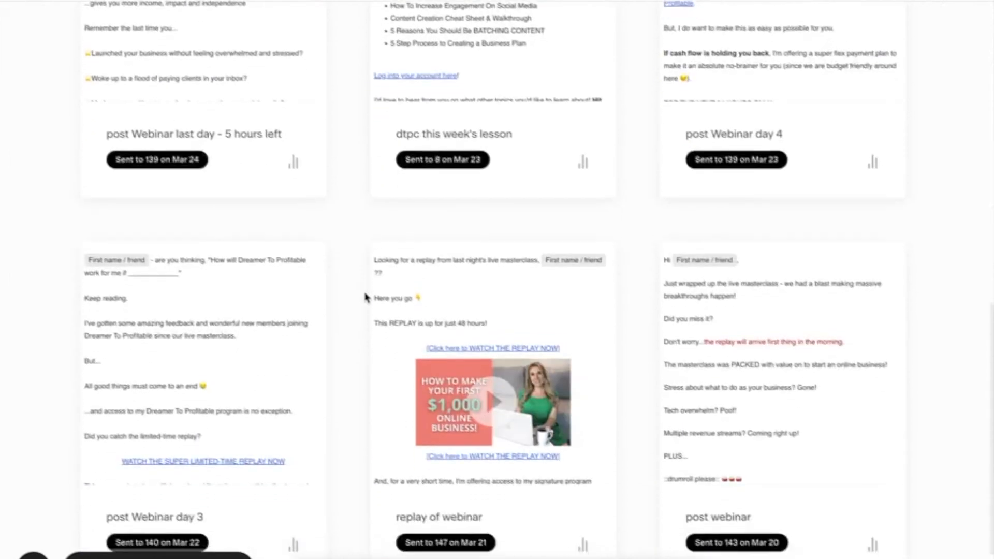
click(126, 534)
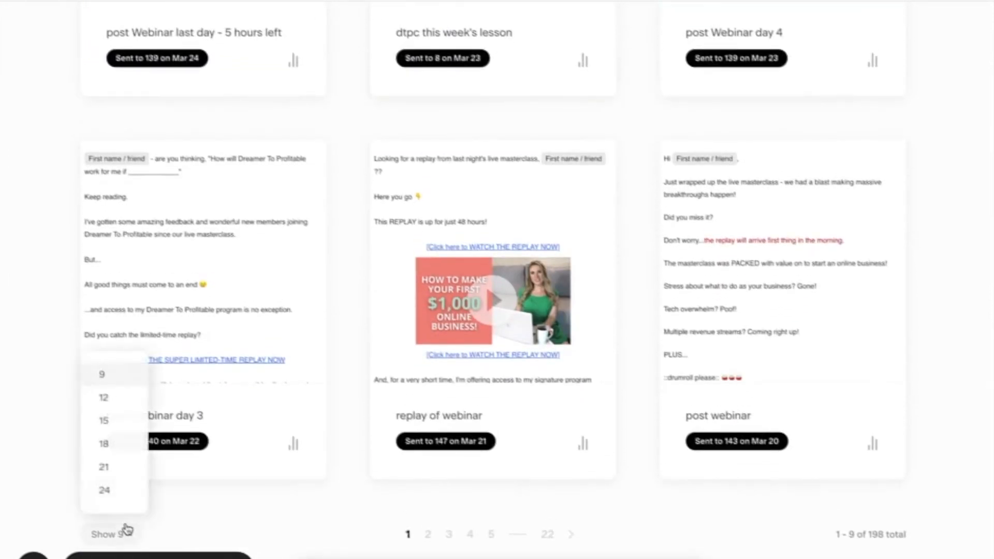
click(122, 490)
Step: Browse the extended email list down to its page navigation and return to the newest emails
scroll(357, 353, down, 15)
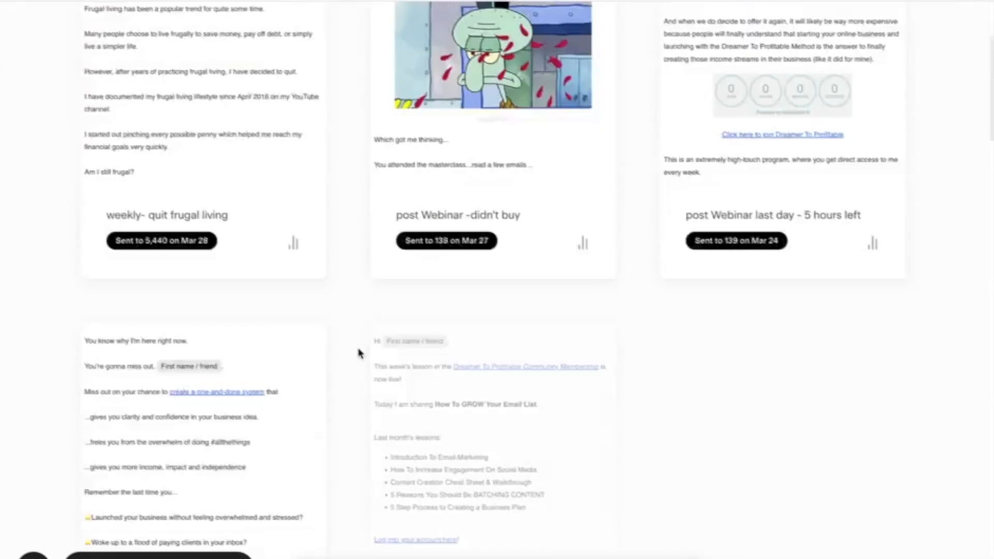
scroll(361, 353, down, 5)
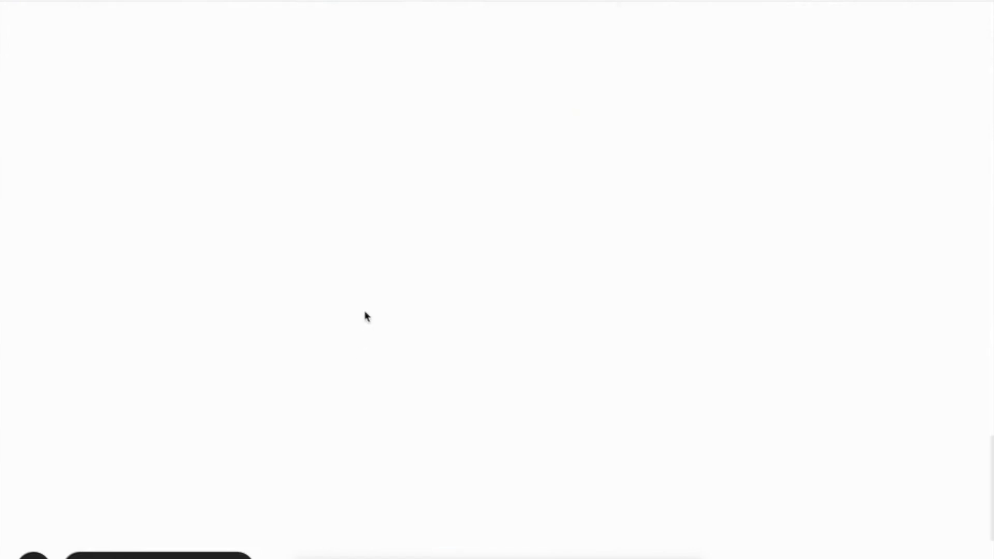
scroll(365, 313, down, 5)
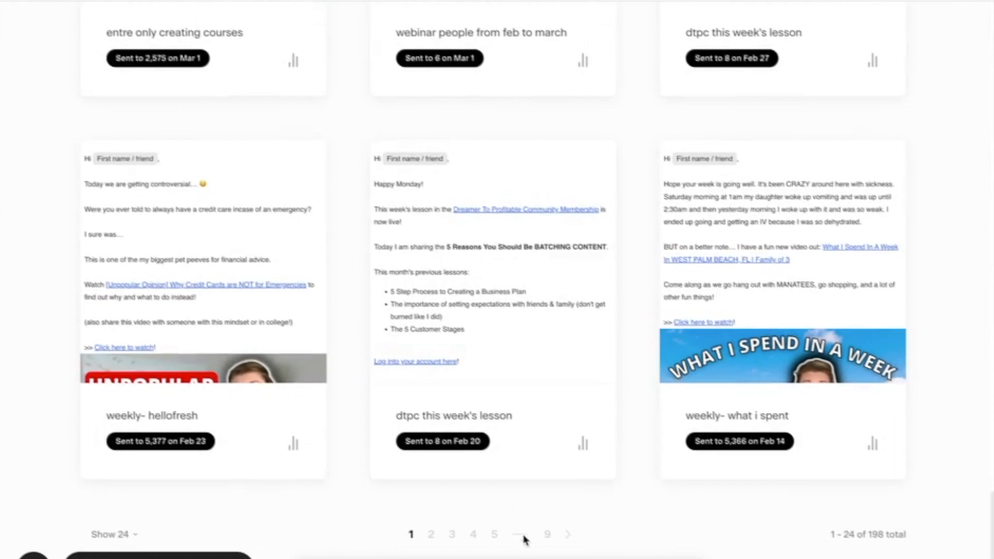
scroll(324, 348, up, 15)
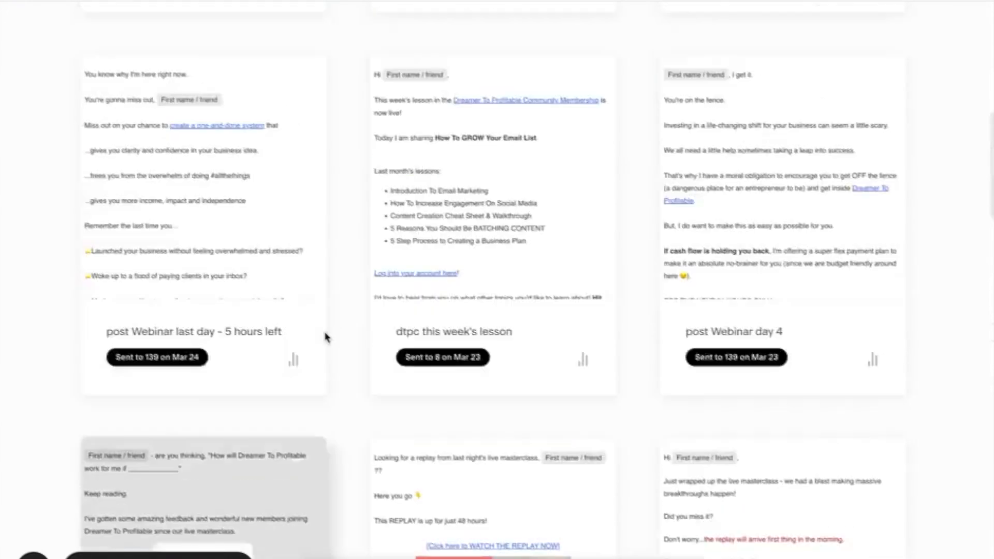
scroll(325, 337, up, 3)
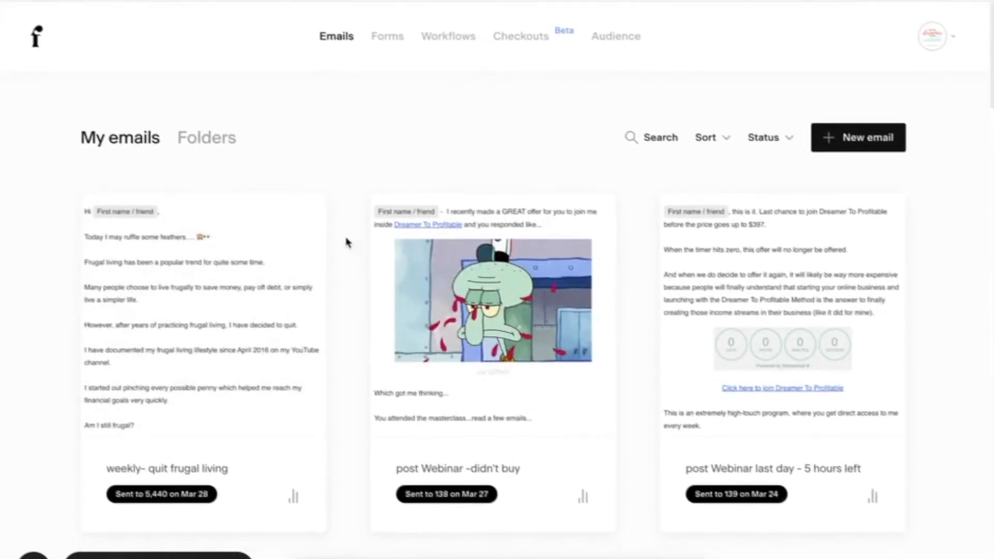
Step: View the results of the "weekly- quit frugal living" email, highlight its subject line, and return to the emails overview
mouse_move(294, 244)
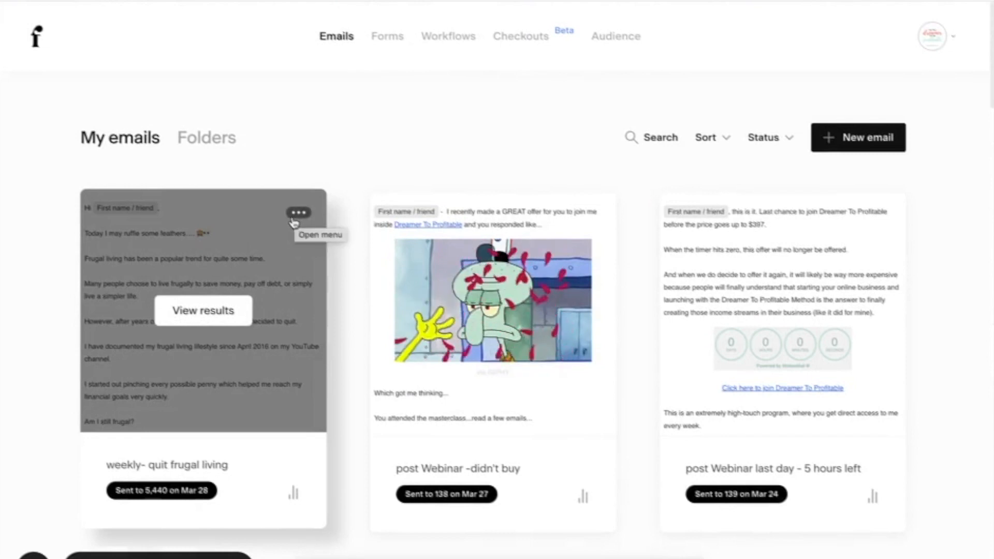
click(240, 311)
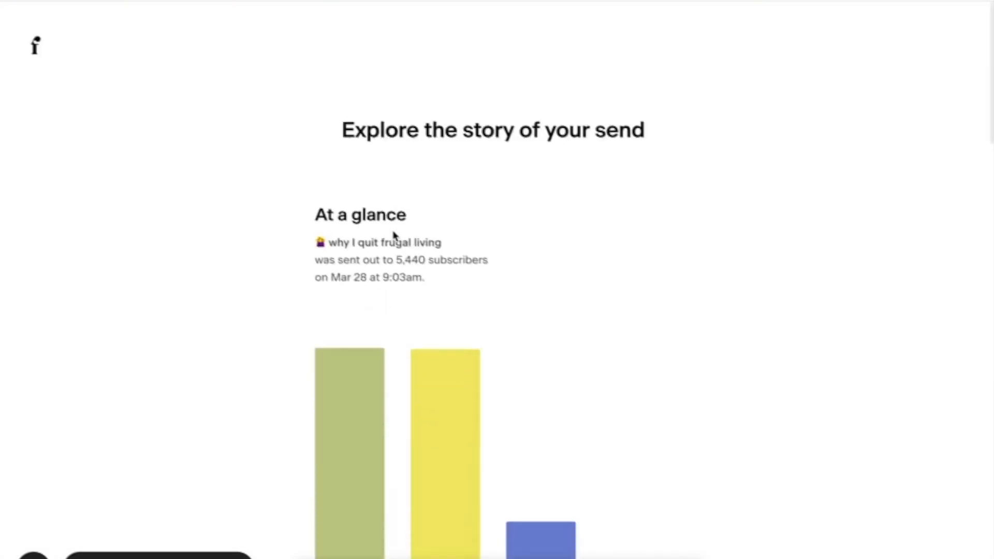
scroll(360, 210, down, 6)
scroll(361, 207, up, 6)
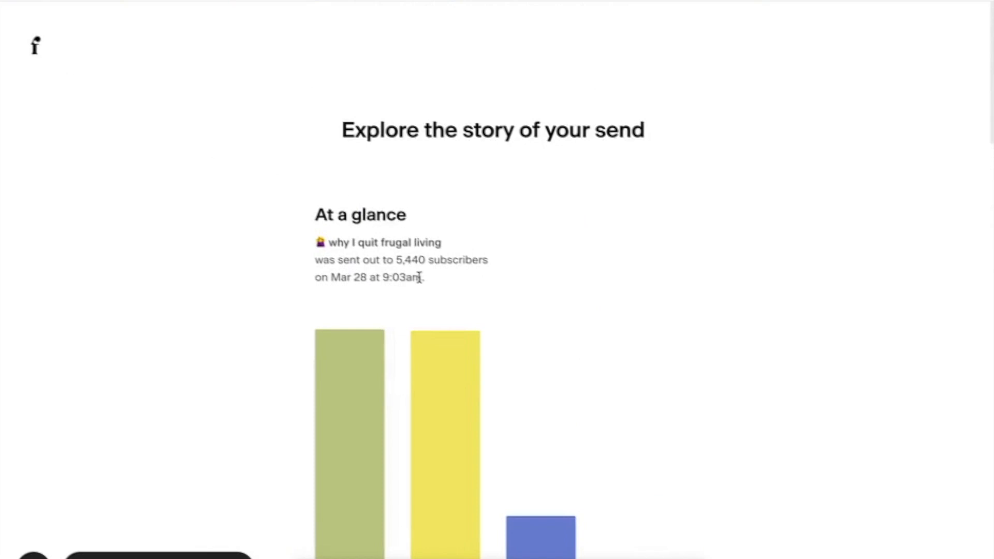
drag(461, 246, 229, 216)
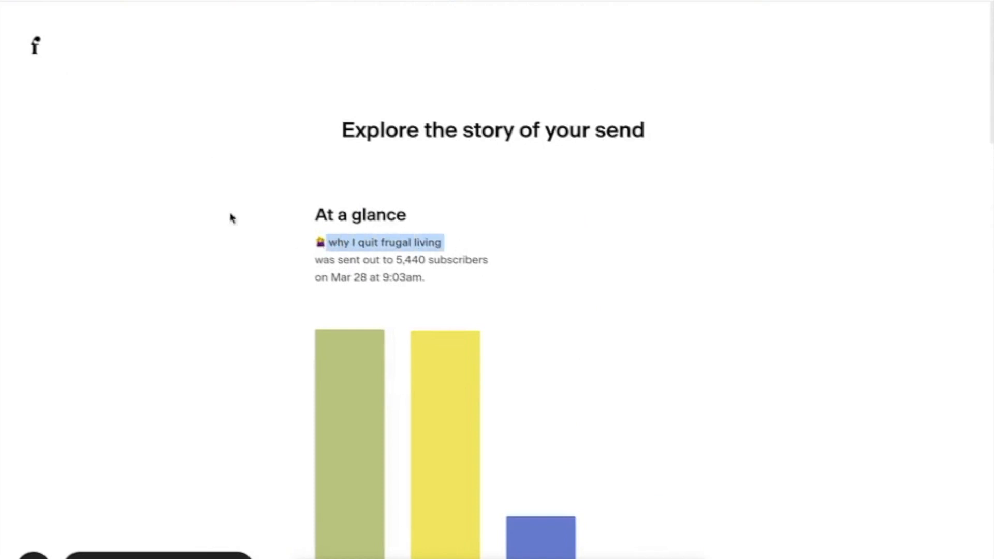
click(36, 46)
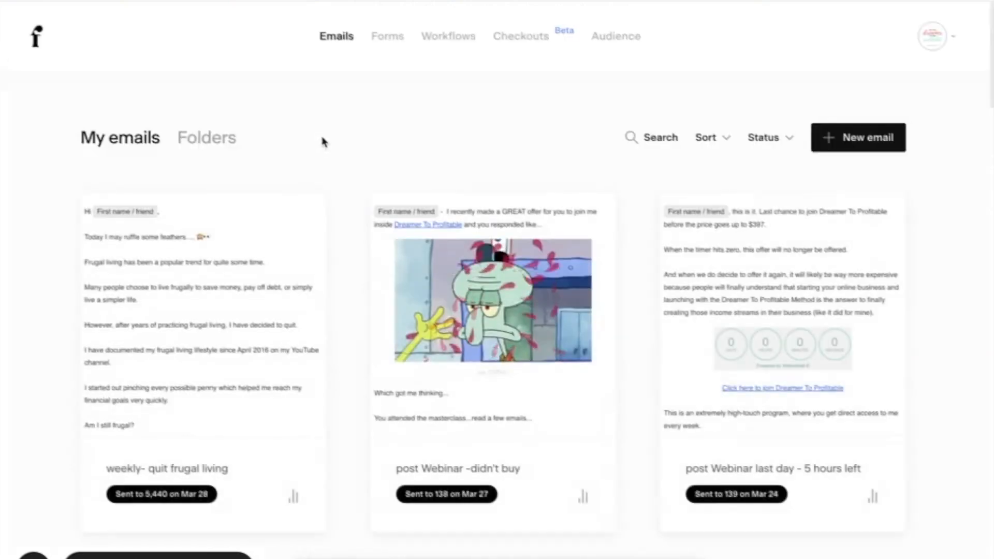
Step: View the "weekly- quit frugal living" email in the browser and read through it to the Shopkick section
mouse_move(299, 227)
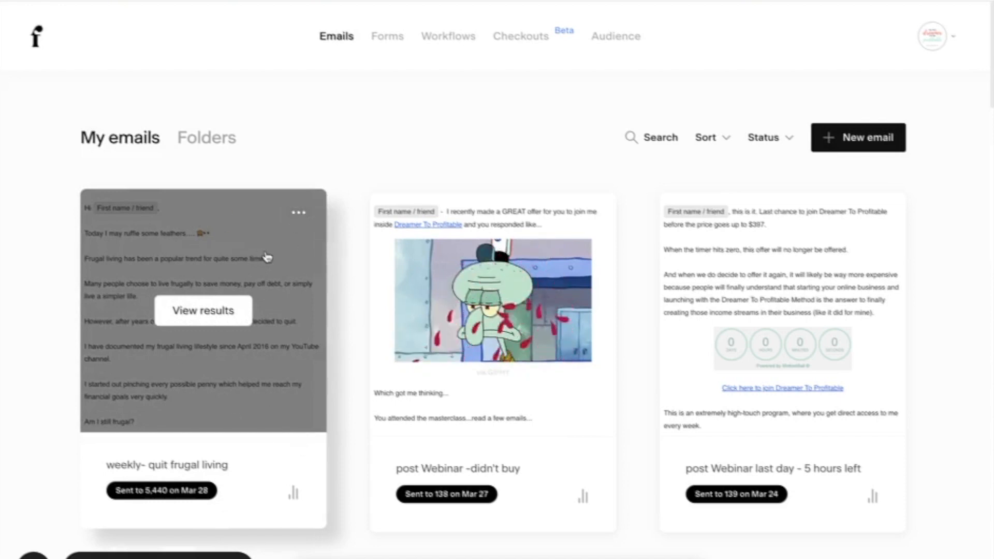
click(300, 215)
mouse_move(270, 263)
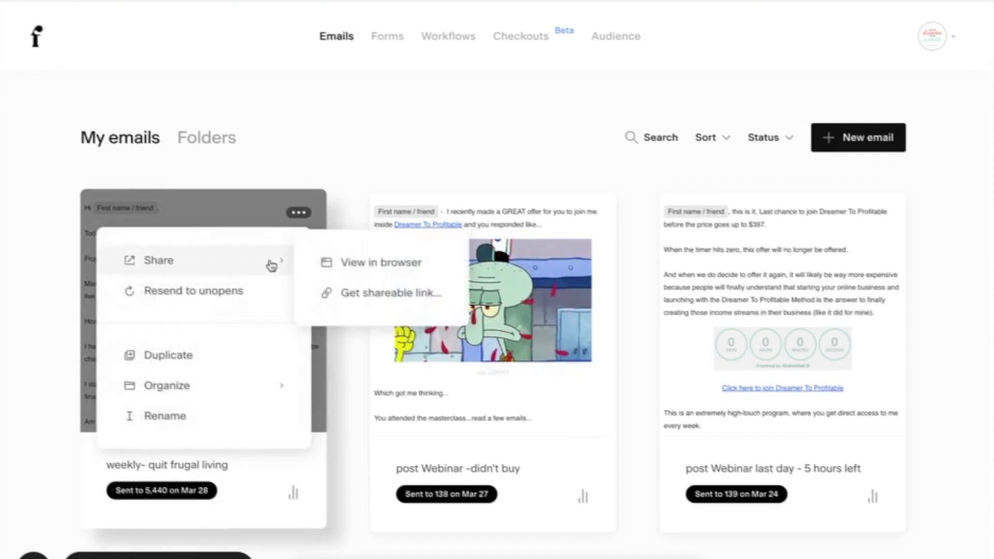
click(359, 269)
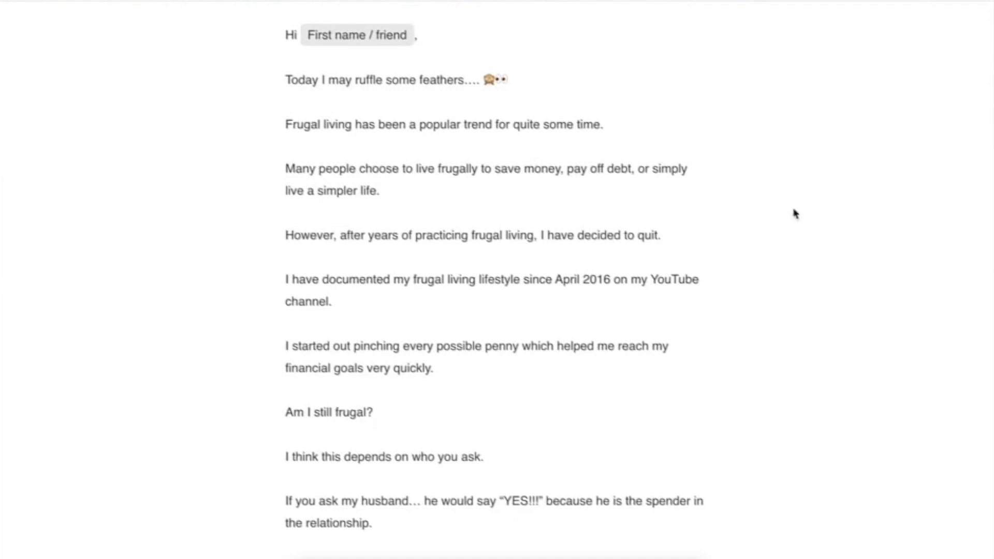
scroll(778, 194, down, 15)
scroll(778, 193, down, 8)
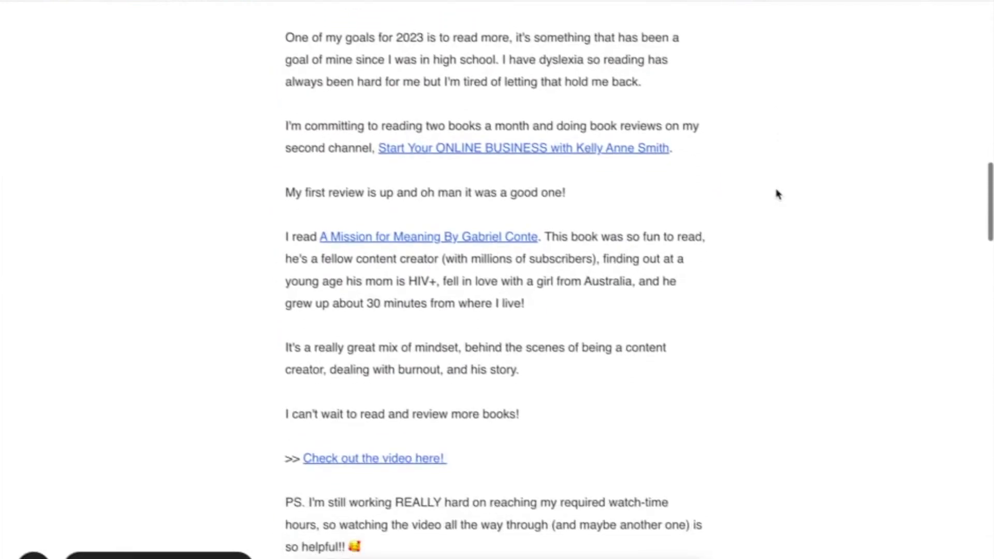
scroll(778, 193, down, 12)
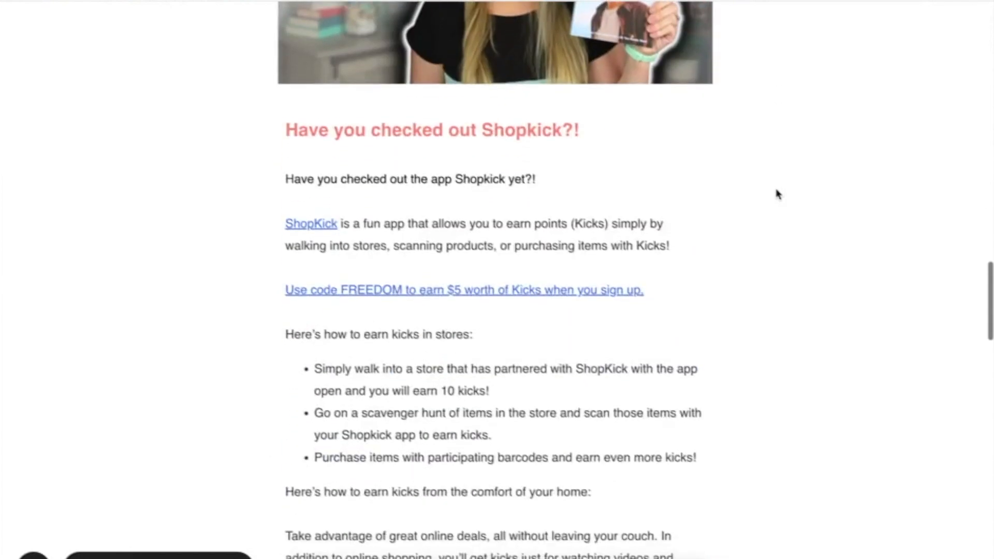
Step: Highlight the text of the email's Shopkick section, clear the selection, and continue to "My favorite ways to save money!"
scroll(797, 324, down, 3)
scroll(794, 305, up, 2)
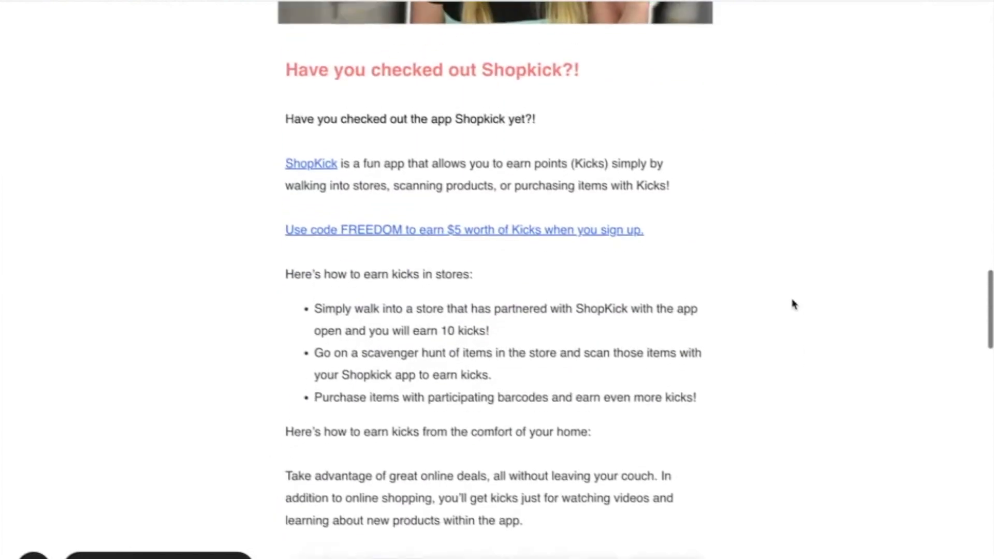
drag(284, 74, 485, 437)
scroll(481, 429, down, 1)
drag(700, 520, 309, 124)
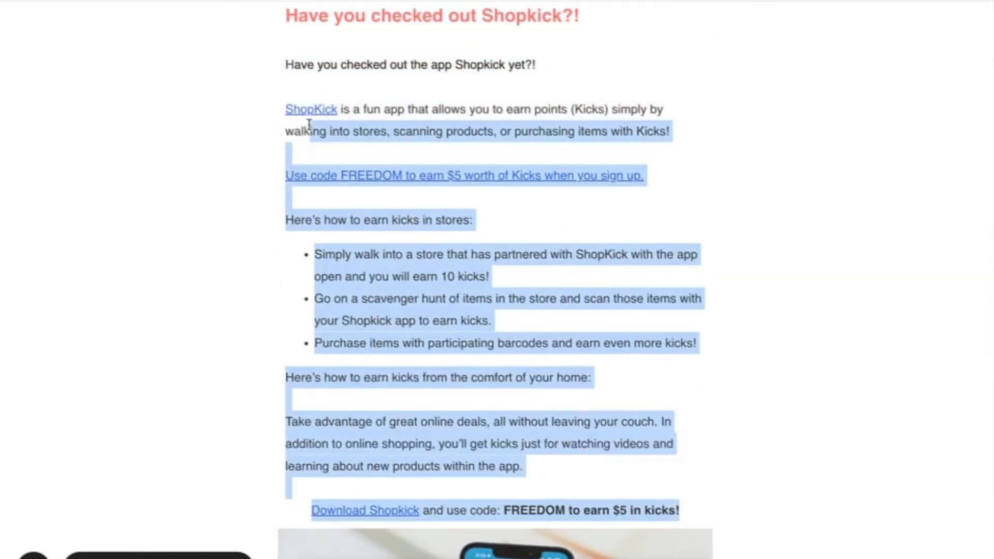
click(773, 165)
scroll(773, 165, down, 15)
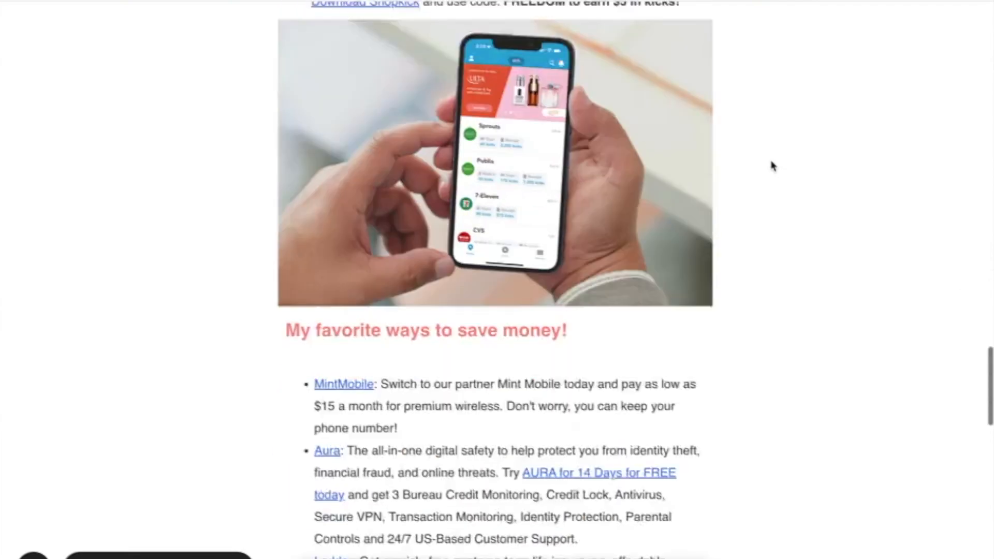
Step: Read through the rest of the email to its Instagram section and return to the emails overview
scroll(773, 166, down, 8)
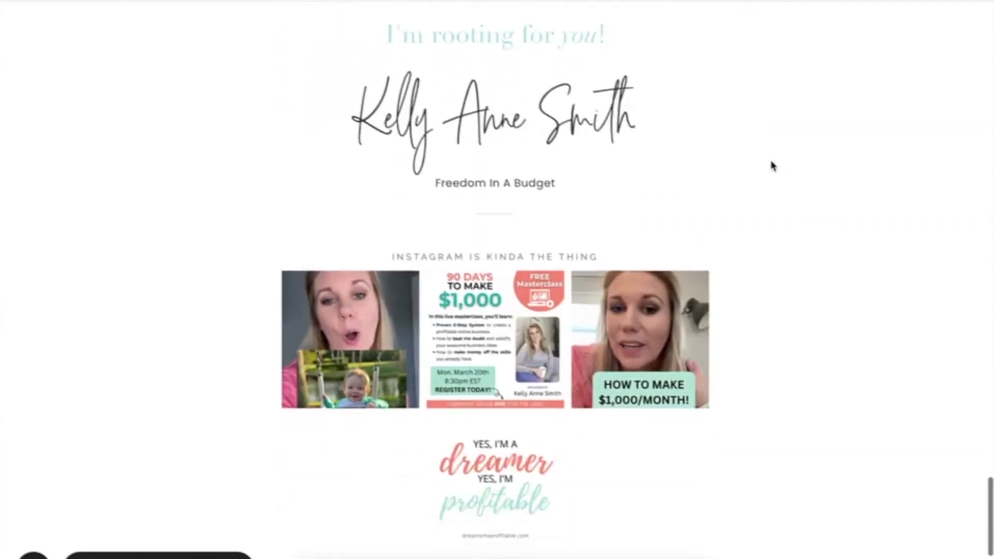
scroll(773, 166, up, 20)
scroll(773, 165, up, 3)
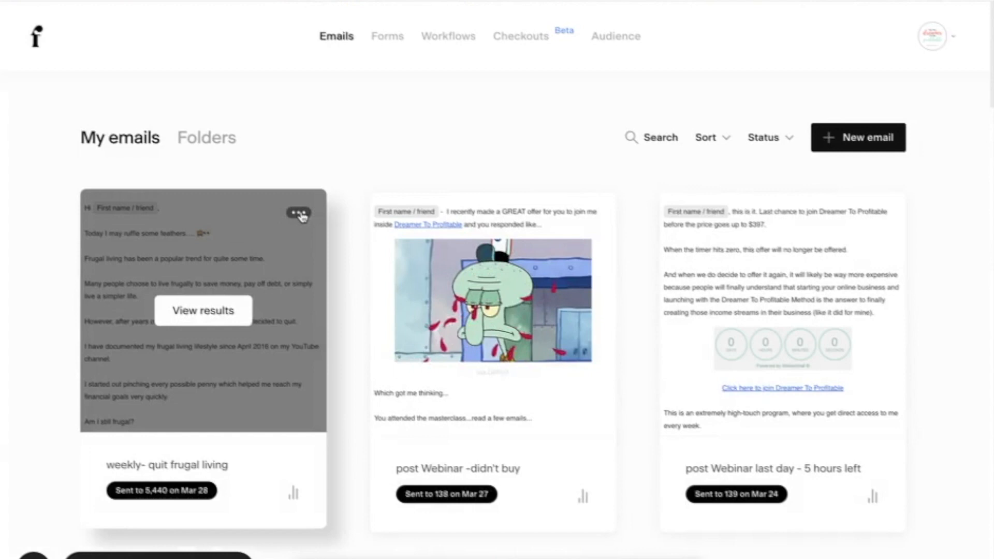
Step: Start a resend to unopens for the "weekly- quit frugal living" email, highlight the recipient count, and continue to the subject line
click(300, 214)
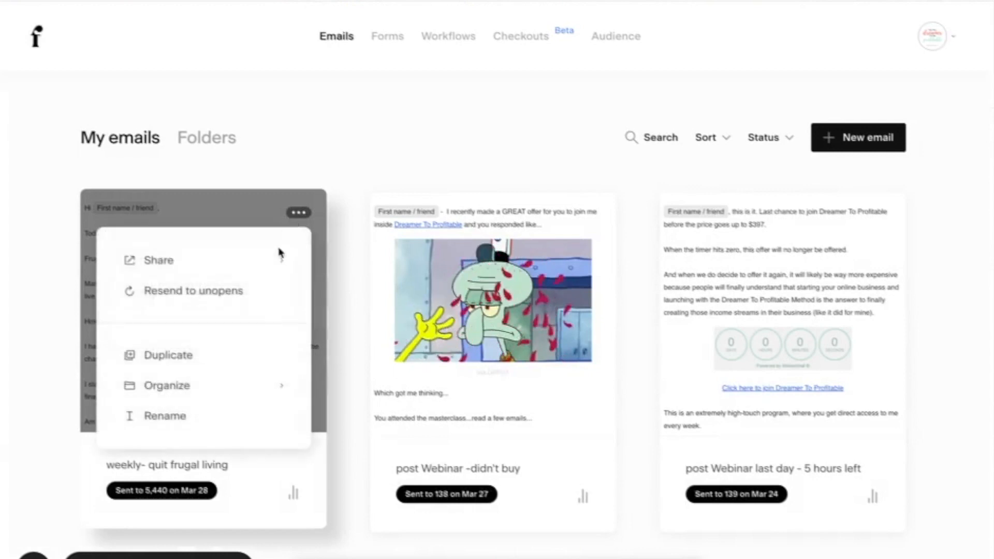
click(231, 299)
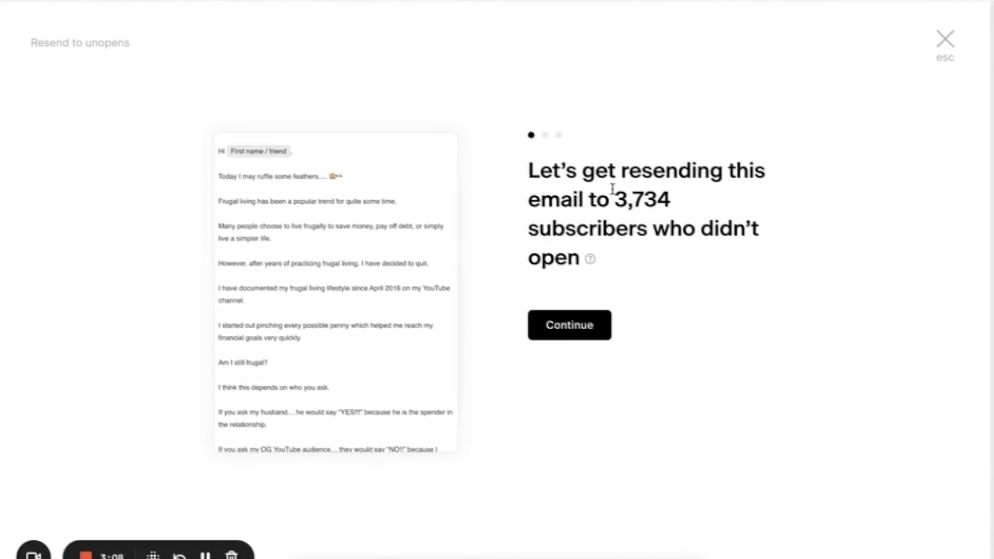
drag(616, 200, 677, 207)
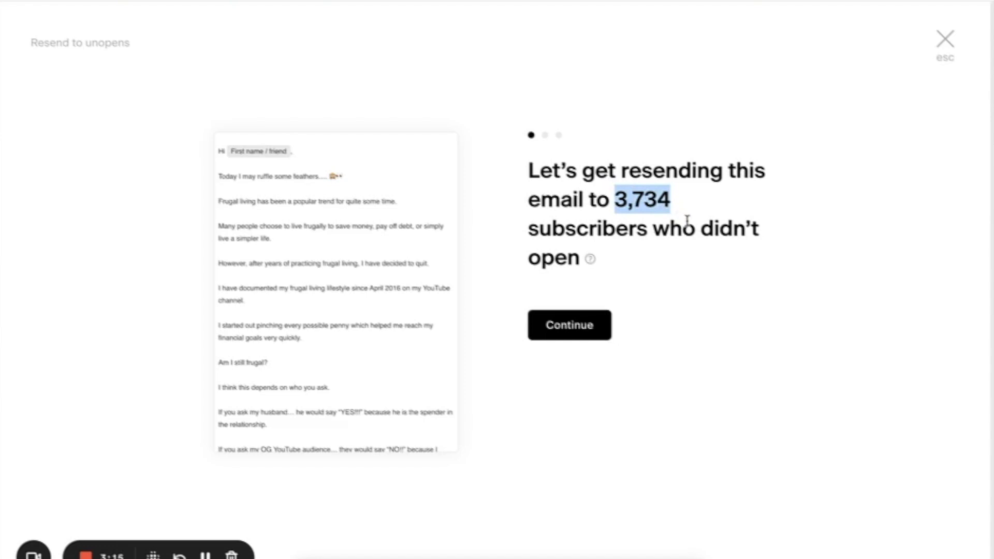
click(675, 348)
click(567, 331)
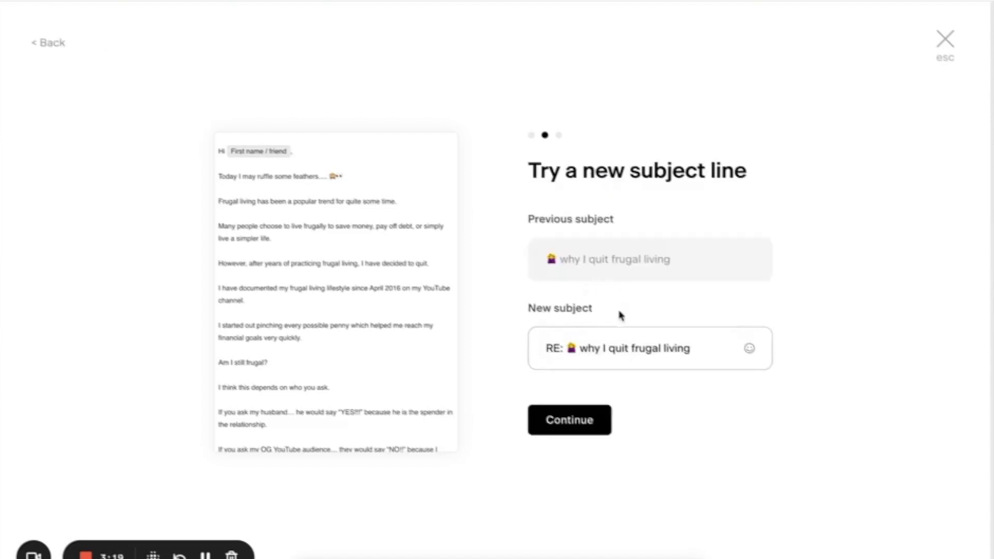
Step: Replace the resend's new subject line with "We are getting honest and real..."
click(597, 351)
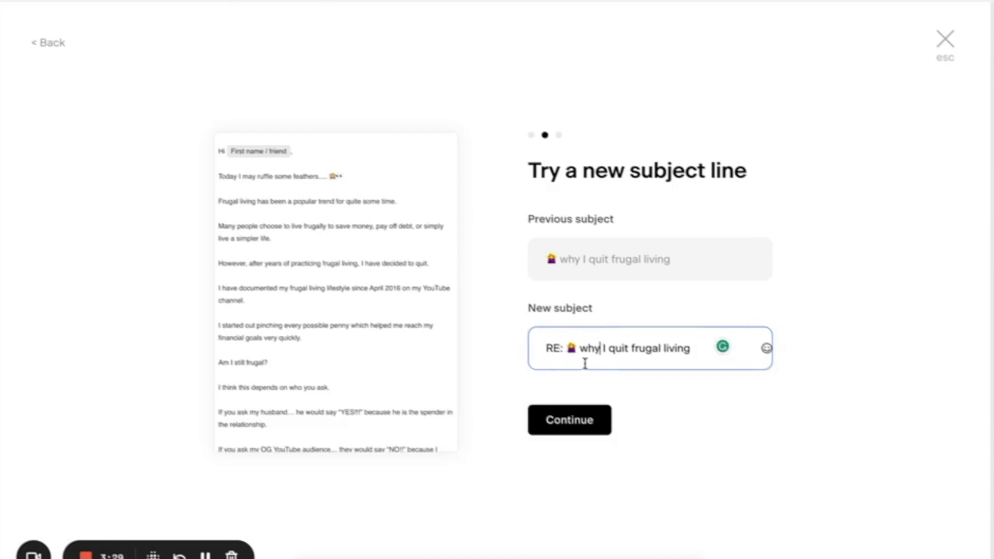
triple_click(592, 352)
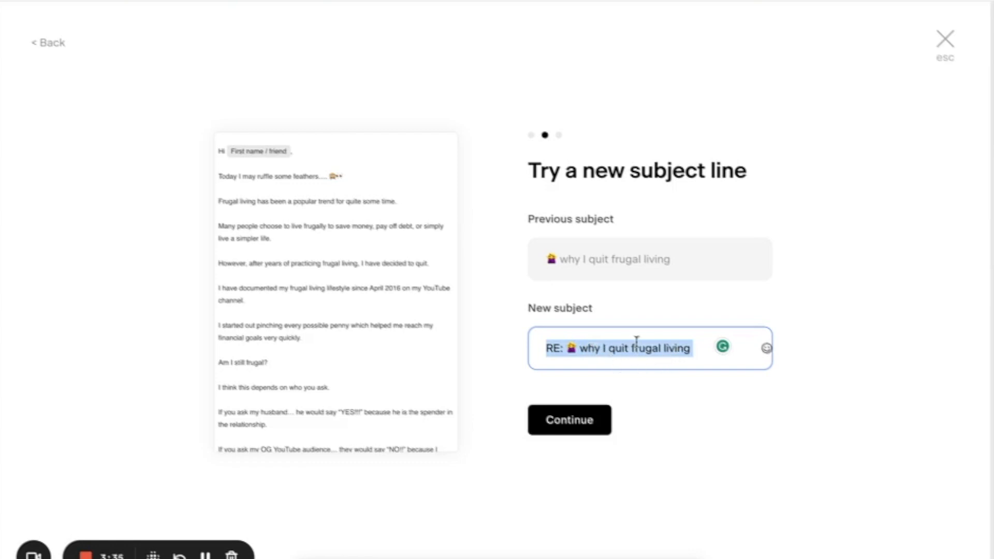
click(568, 348)
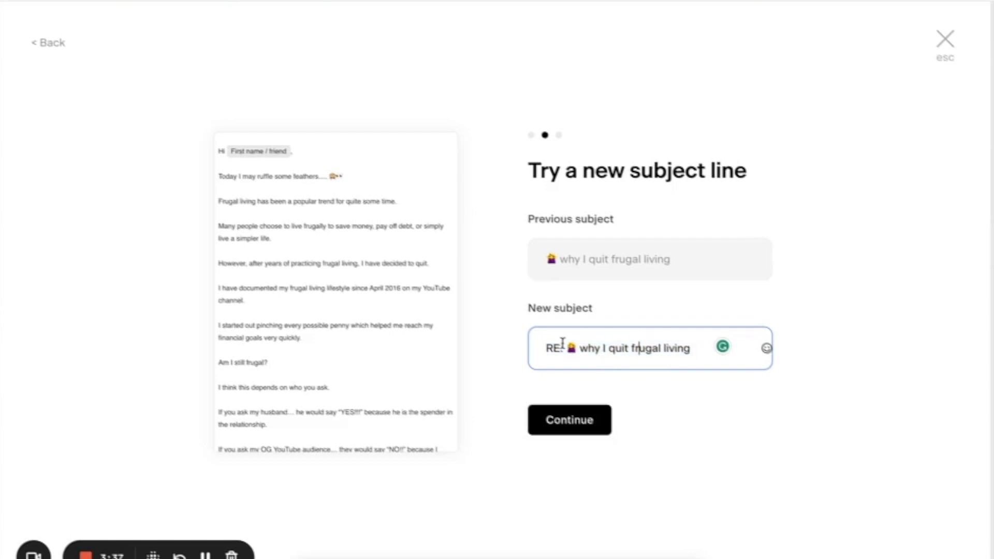
drag(568, 348, 538, 344)
key(BackSpace)
triple_click(615, 347)
text(We are getting honest an)
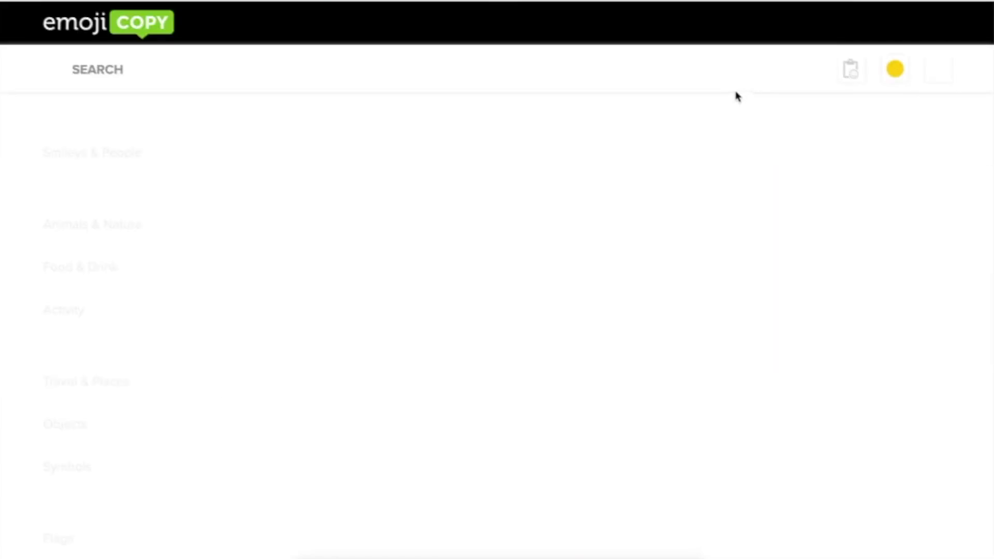
Step: Copy a face emoji from the emojiCOPY site, add it to the end of the new subject, and continue to the resend timing
scroll(393, 187, down, 6)
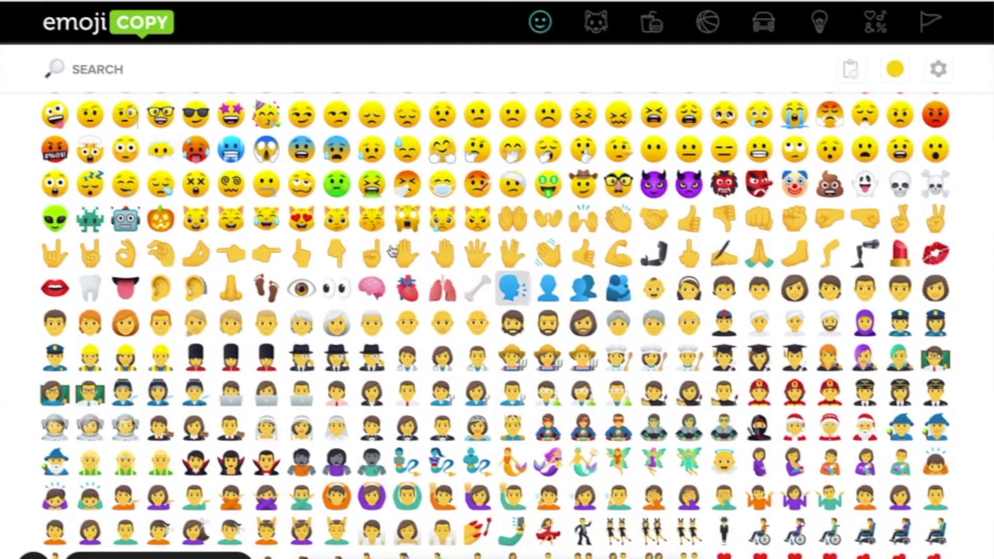
click(117, 151)
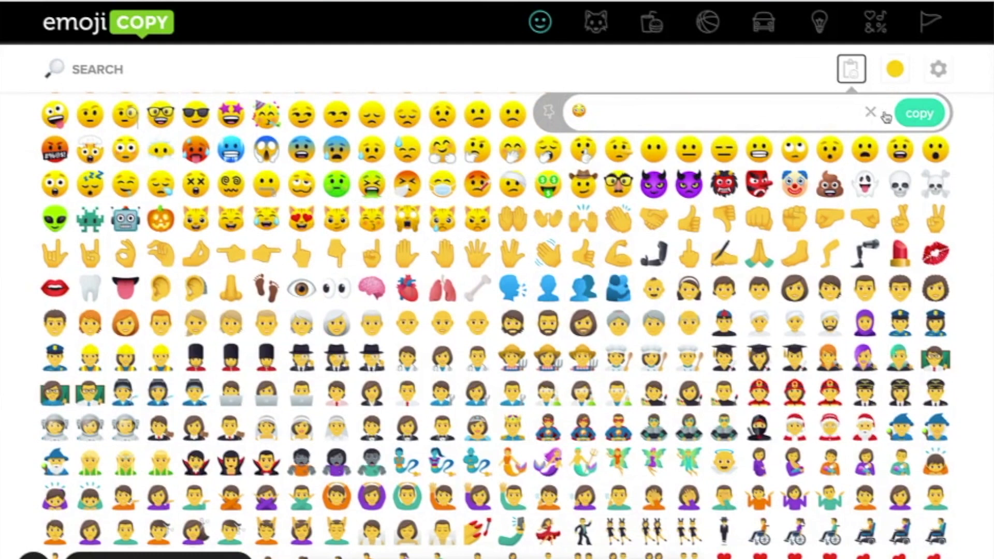
click(927, 113)
key(ctrl+shift+Tab)
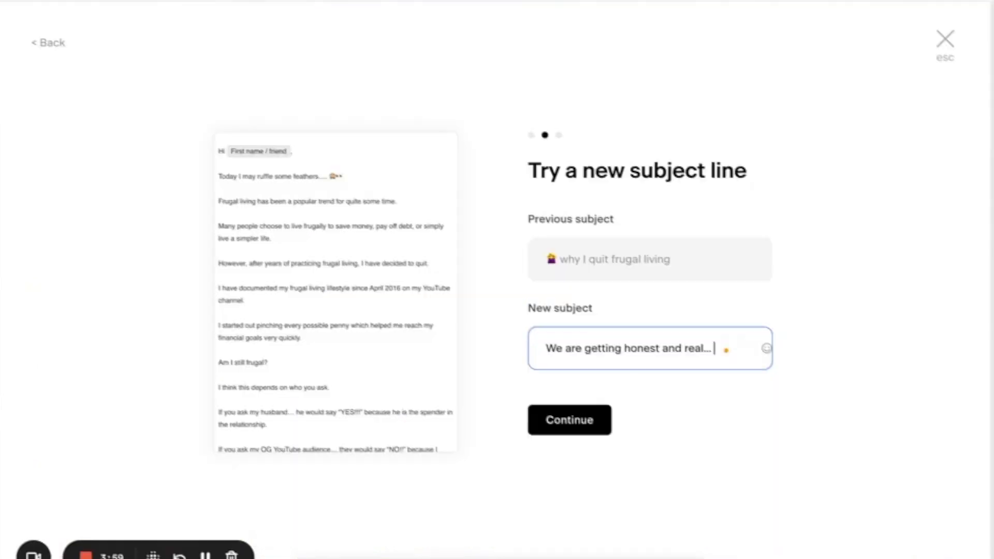
click(686, 474)
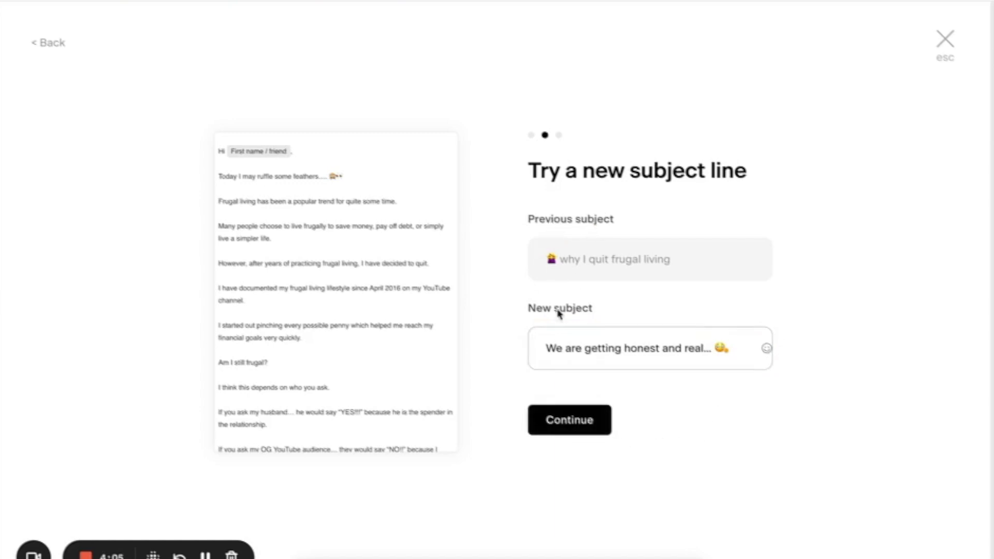
click(573, 435)
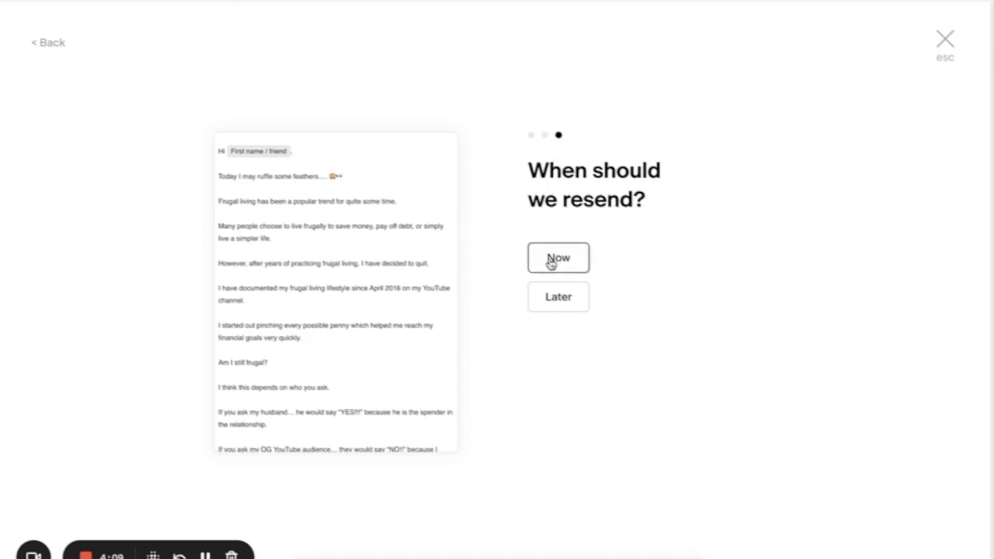
Step: Try scheduling the resend for Mar 30 with a custom time
click(554, 307)
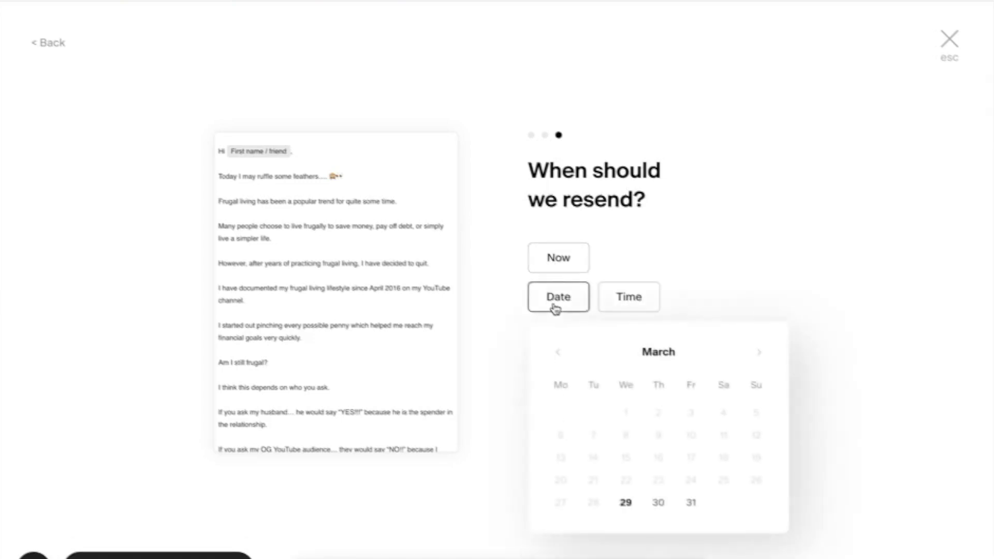
click(664, 508)
click(639, 302)
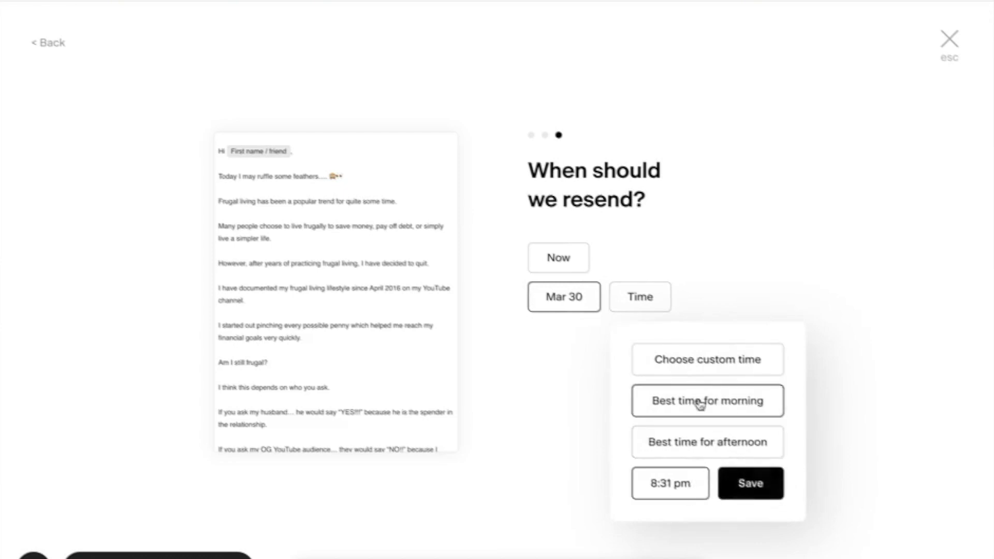
click(694, 365)
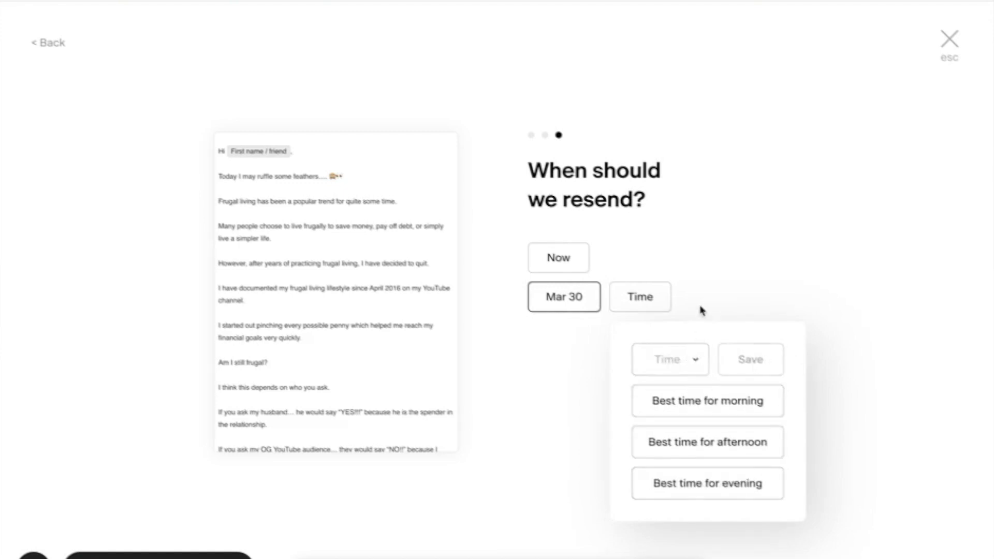
Step: Set the resend to go out now and send it to the subscribers who did not open
click(585, 269)
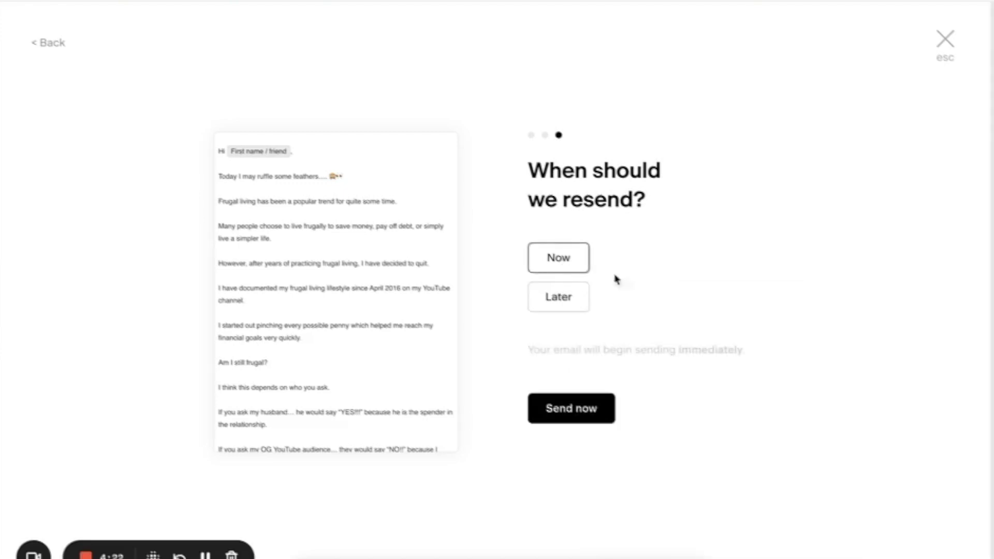
click(569, 411)
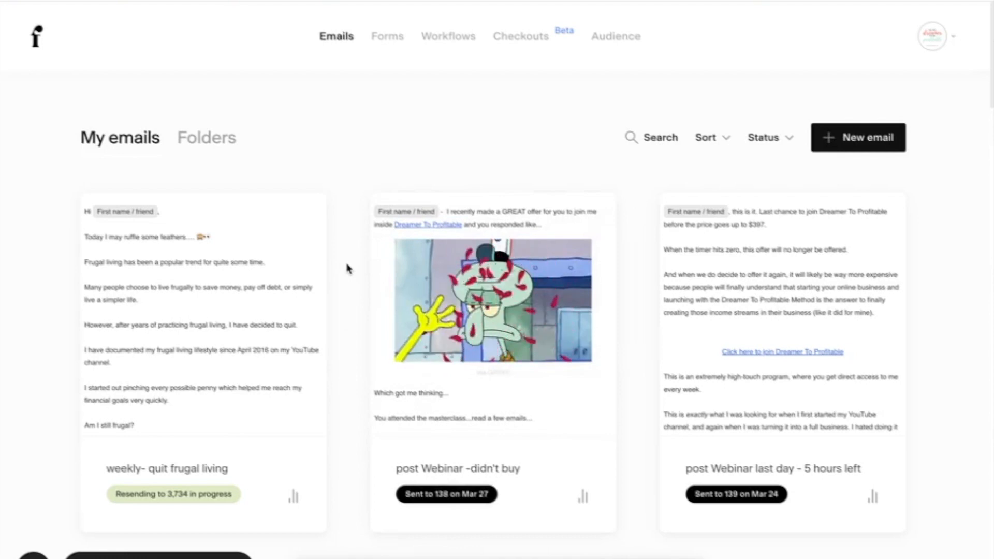
Step: Duplicate the "weekly- quit frugal living" email
click(588, 212)
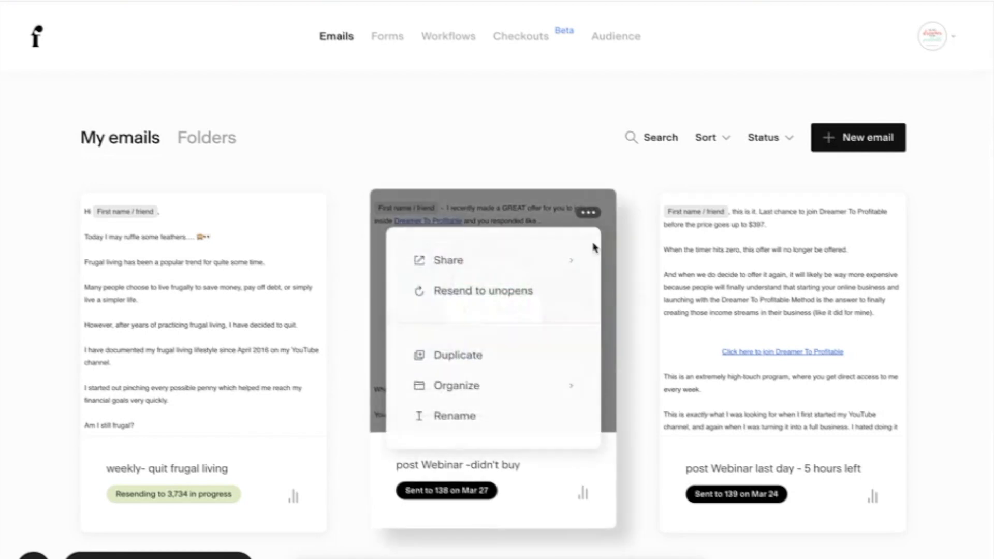
click(331, 249)
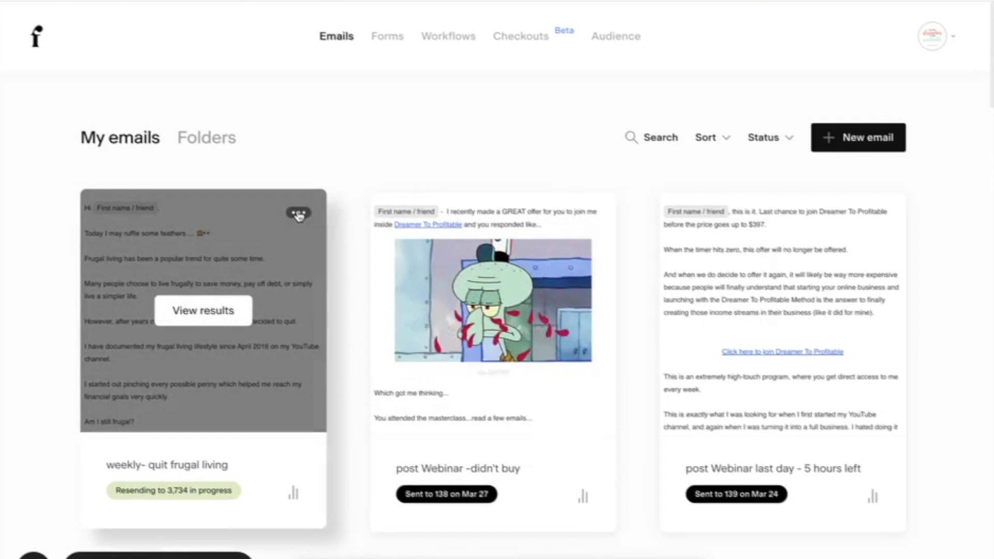
click(299, 214)
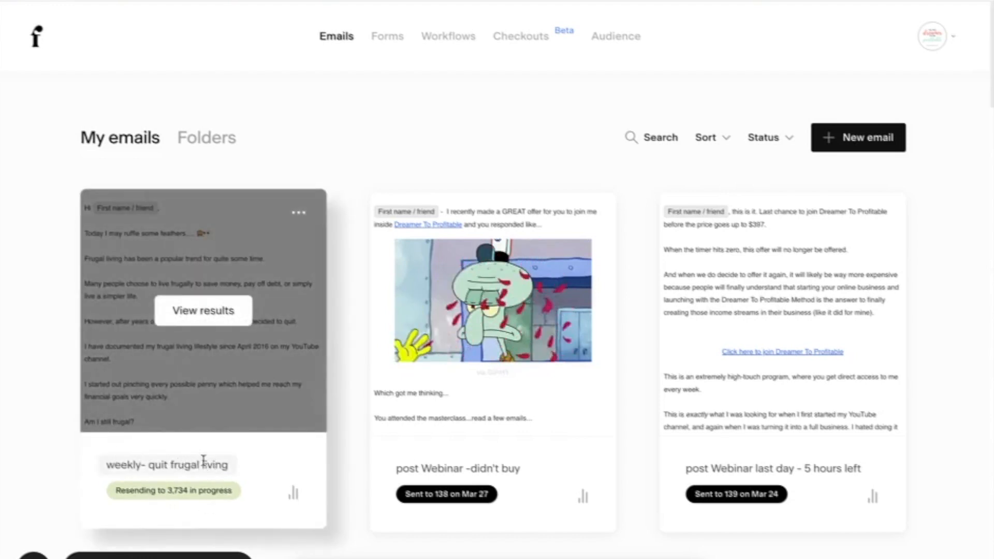
click(299, 213)
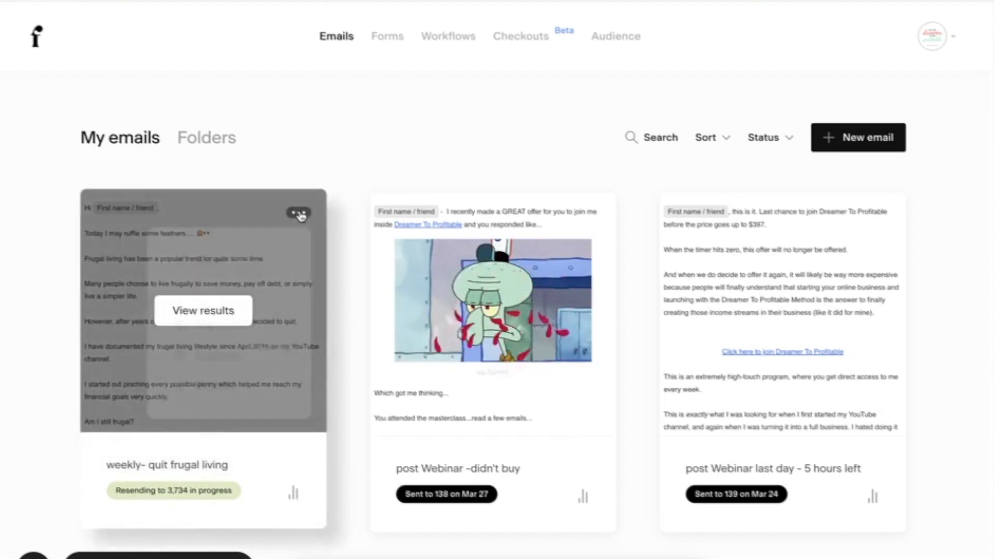
click(279, 333)
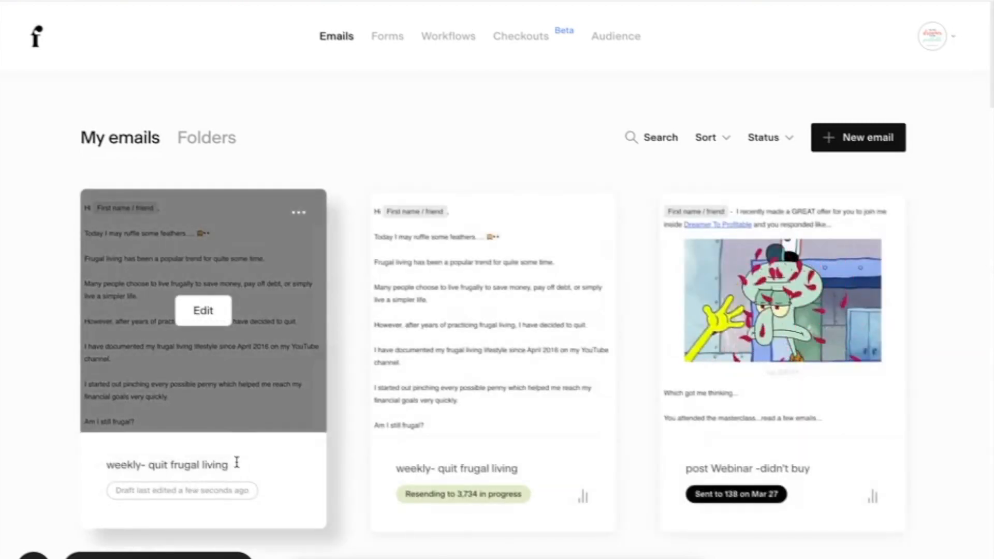
Step: Rename the duplicated draft to "weekly- test" and open it for editing
click(158, 464)
drag(149, 464, 231, 465)
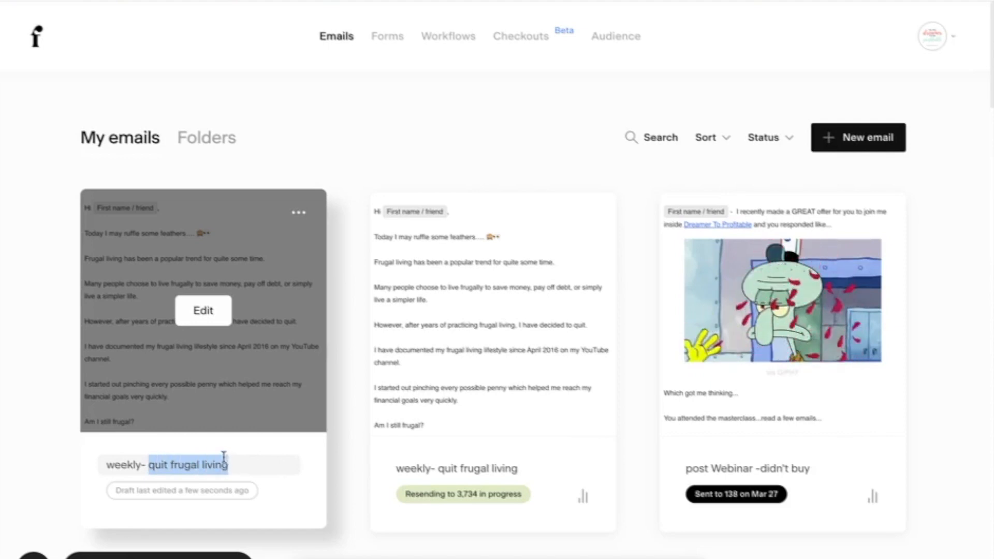
click(228, 465)
drag(241, 461, 267, 461)
click(150, 464)
text(test)
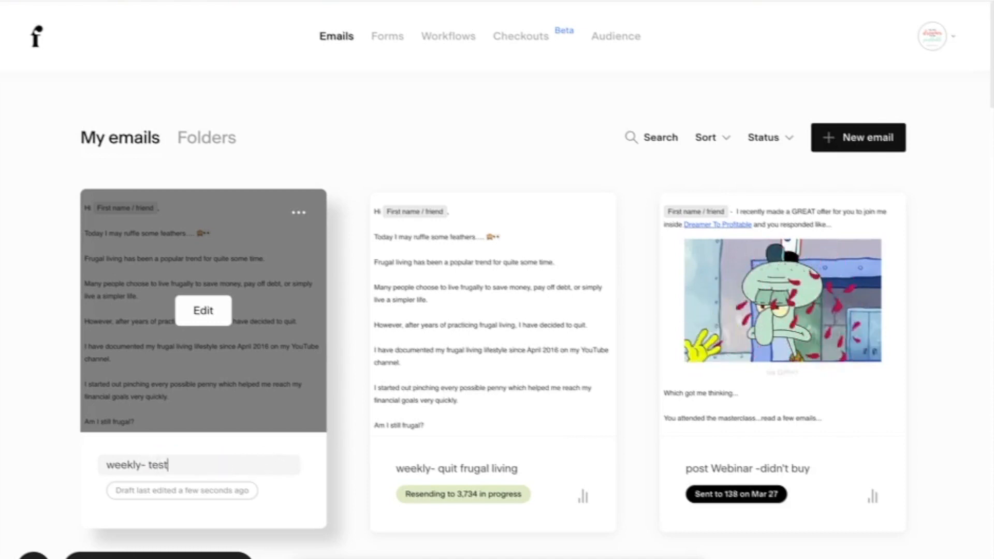
click(214, 310)
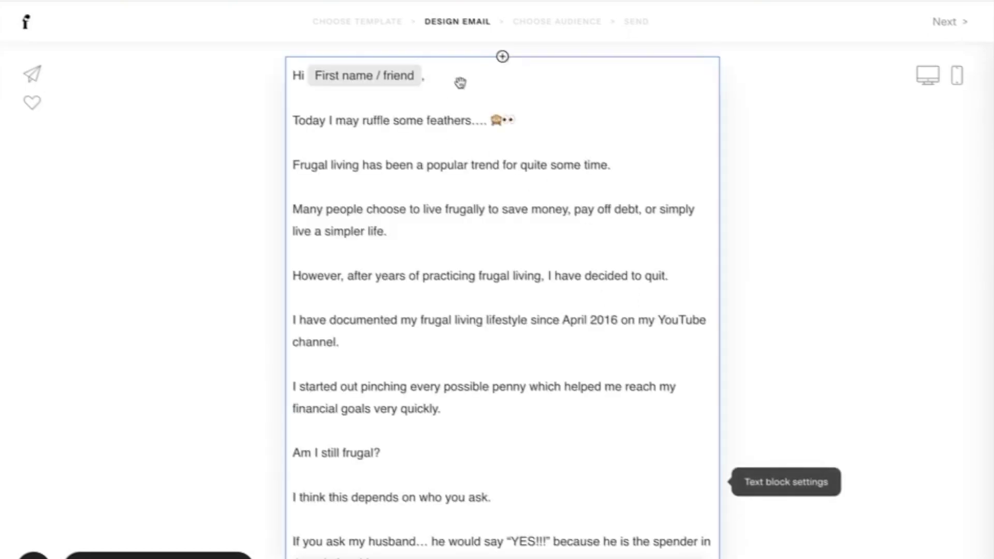
Step: Look through the draft's text blocks and images down to the Shopkick section and return to the greeting
scroll(424, 262, down, 12)
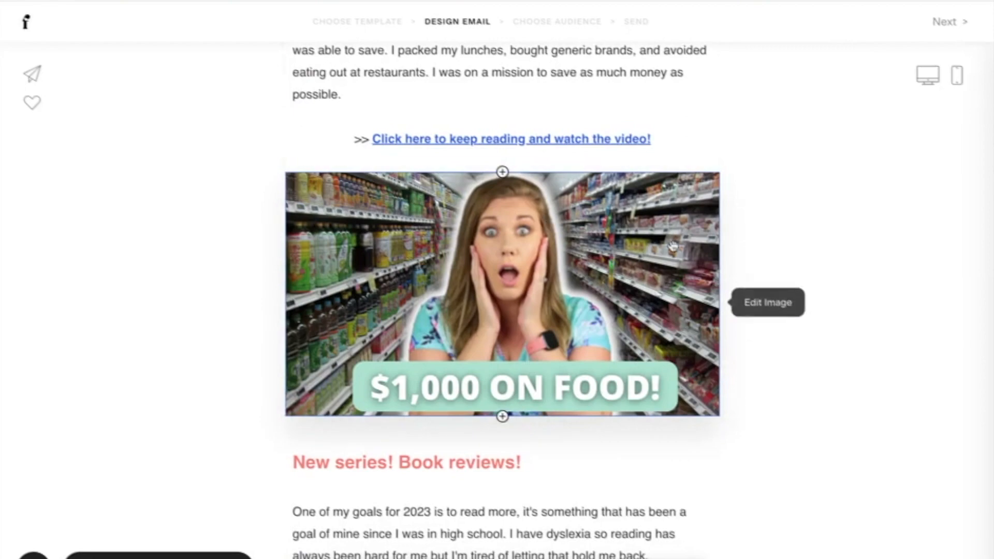
scroll(604, 319, down, 6)
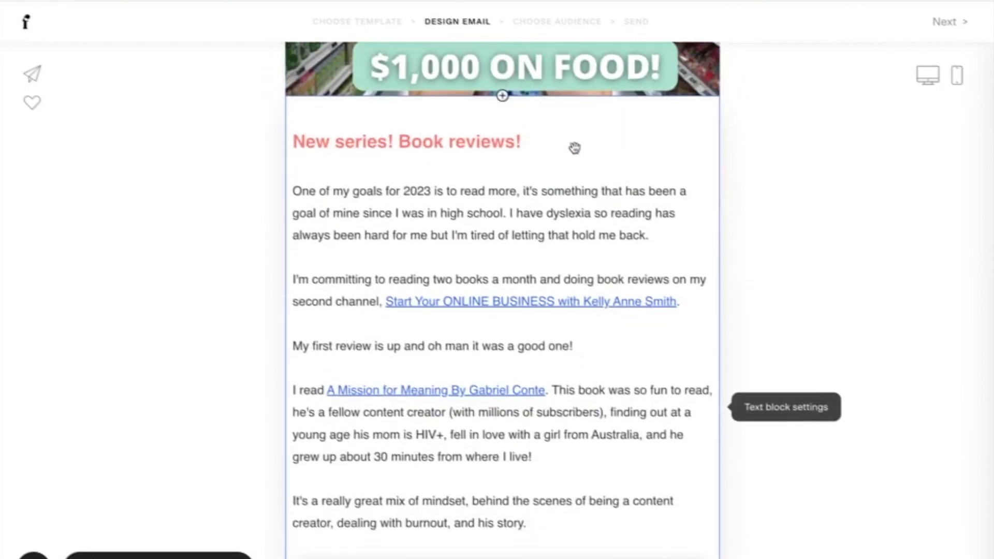
scroll(575, 149, down, 9)
scroll(437, 229, down, 9)
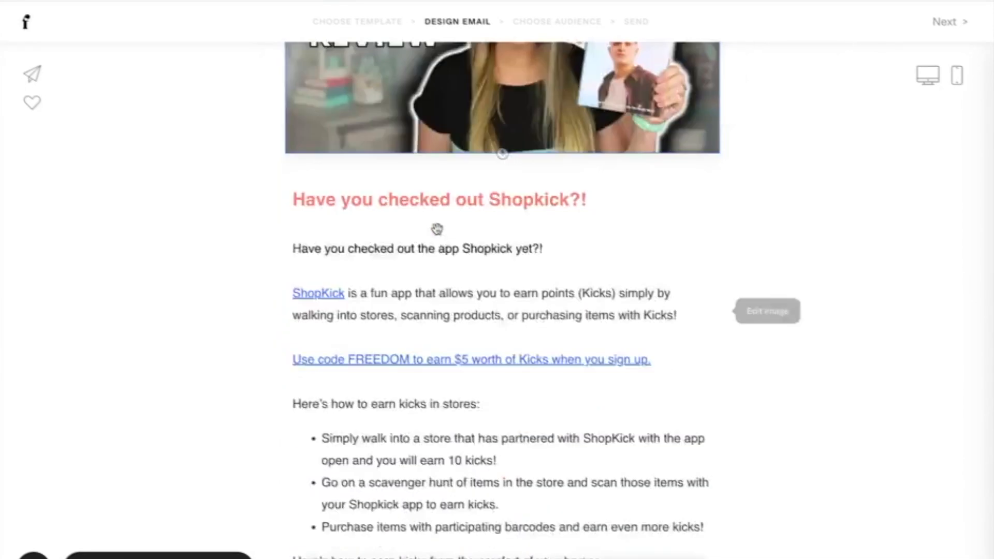
scroll(438, 229, up, 20)
scroll(438, 229, down, 2)
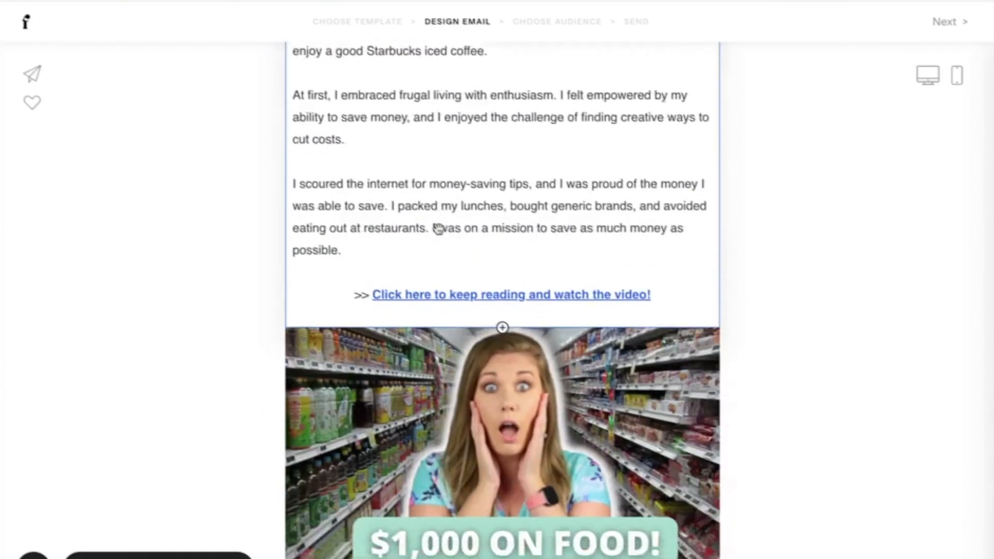
scroll(438, 229, up, 9)
scroll(438, 229, up, 3)
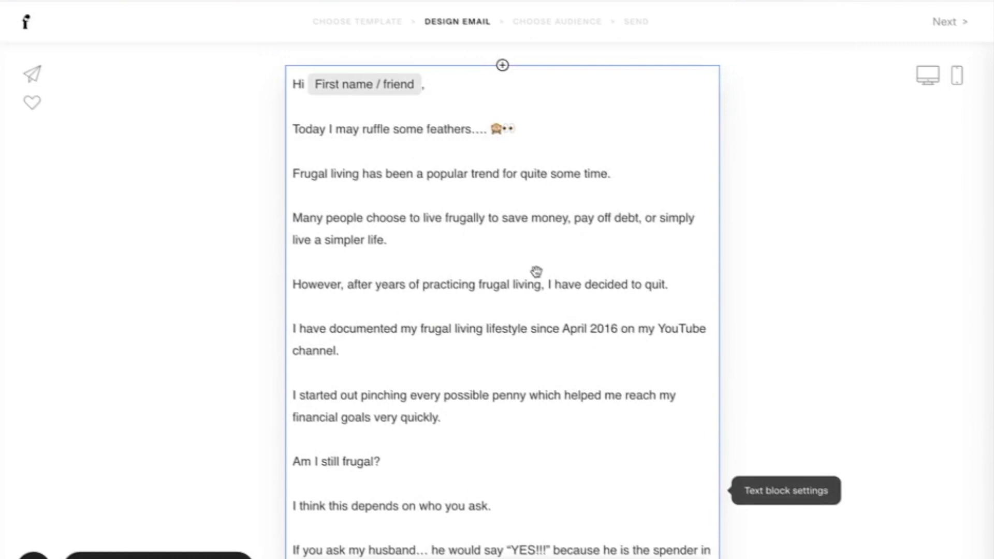
scroll(536, 272, down, 9)
scroll(536, 272, down, 5)
scroll(536, 271, up, 5)
scroll(536, 272, down, 2)
scroll(536, 272, up, 11)
Step: Delete the body paragraphs between the greeting and the "Click here to keep reading and watch the video!" link
click(495, 322)
scroll(491, 377, down, 2)
scroll(490, 377, down, 5)
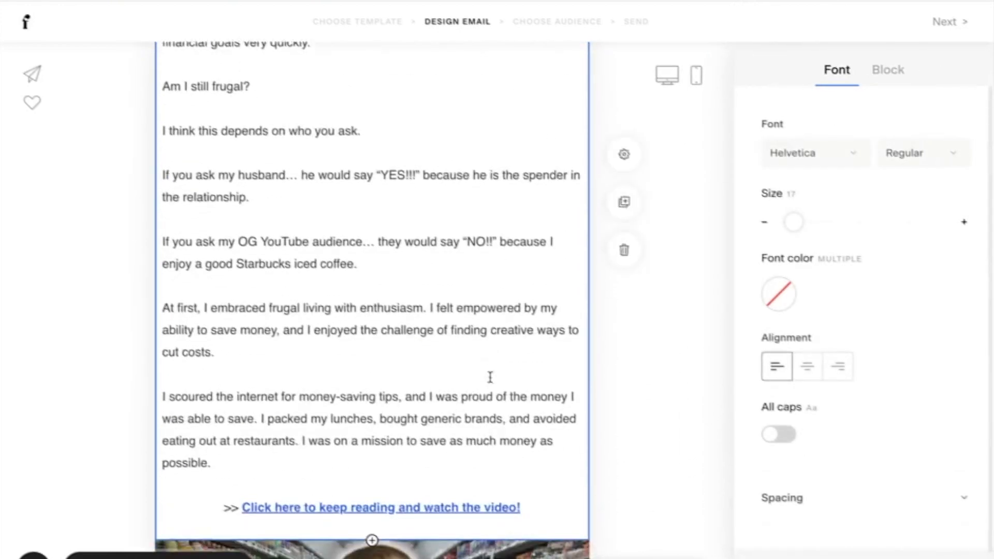
drag(227, 427, 165, 126)
key(BackSpace)
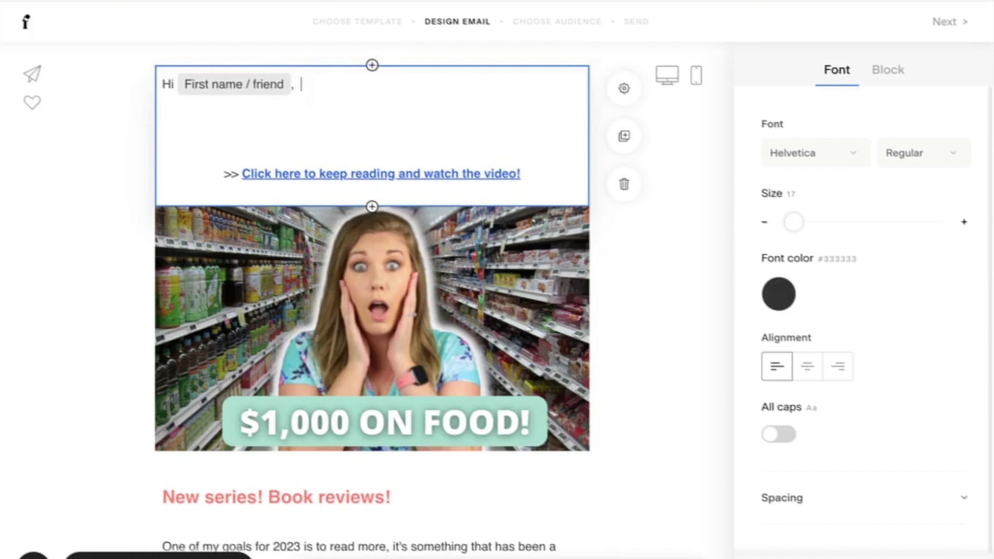
text(@)
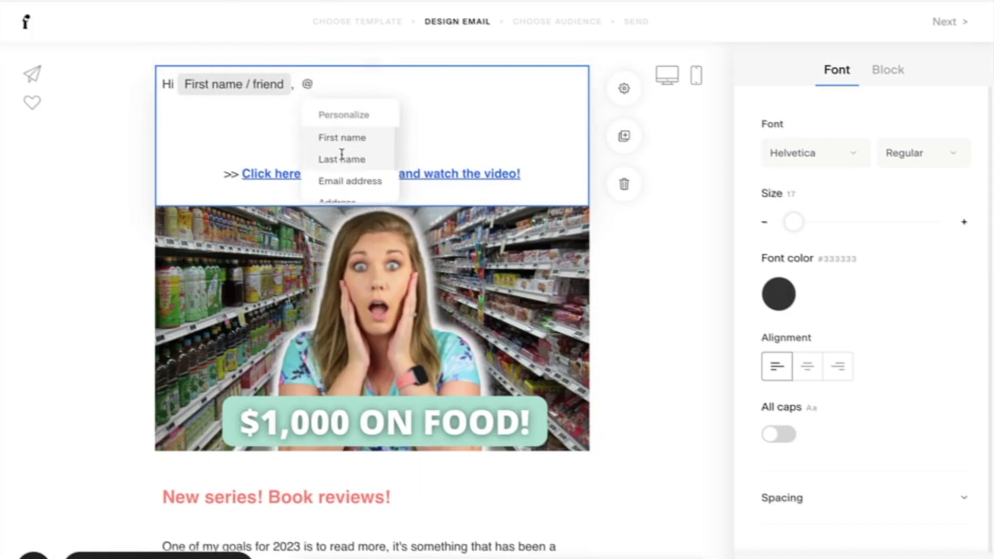
scroll(345, 161, down, 1)
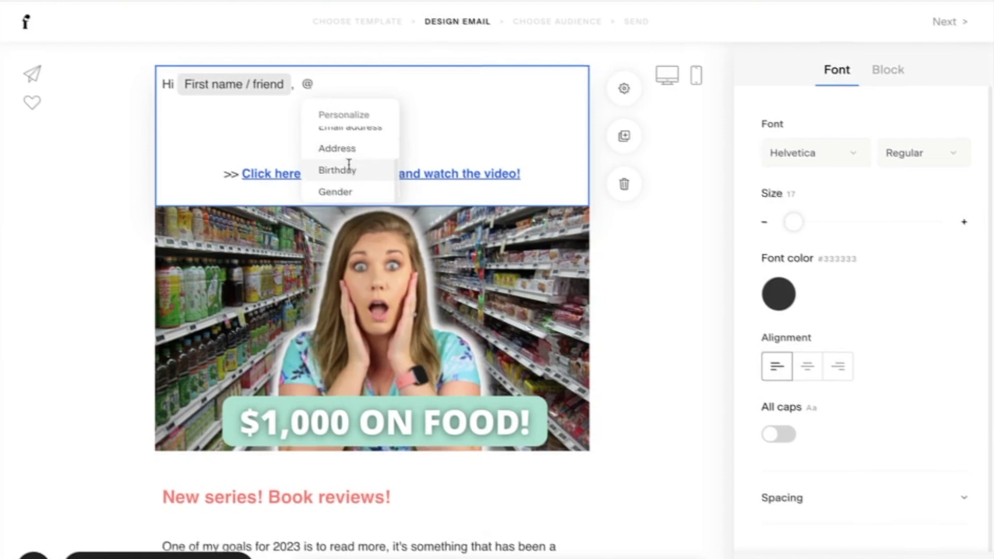
scroll(349, 162, up, 2)
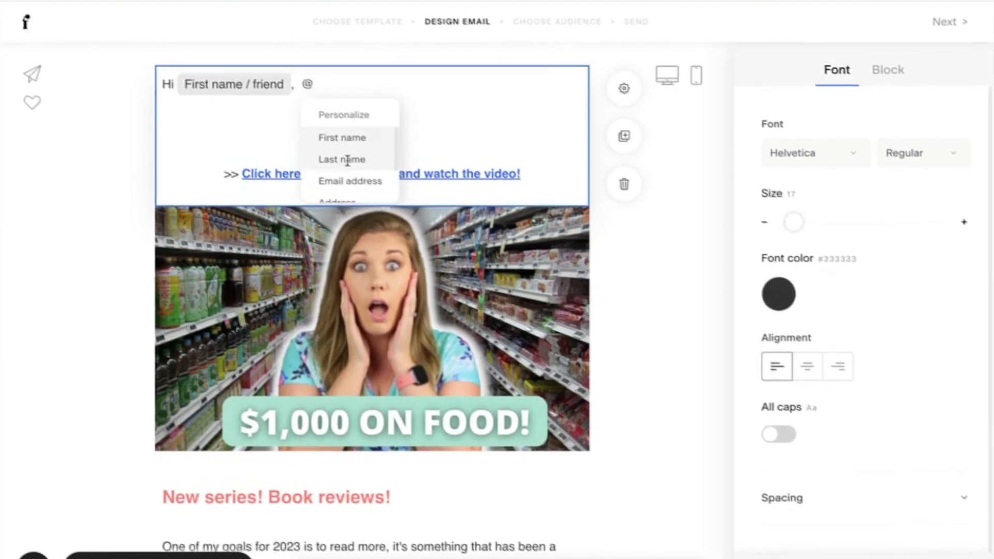
click(343, 139)
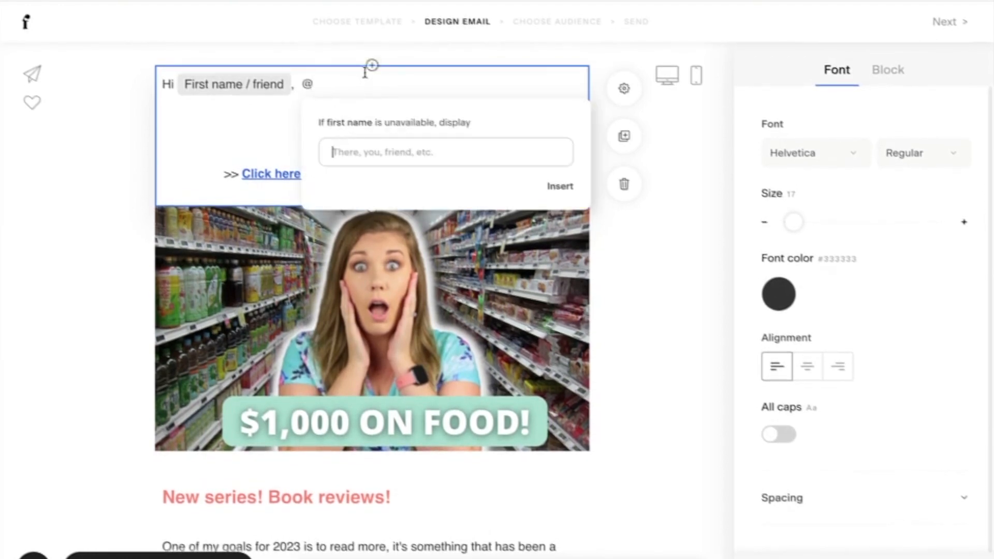
click(446, 159)
text(y)
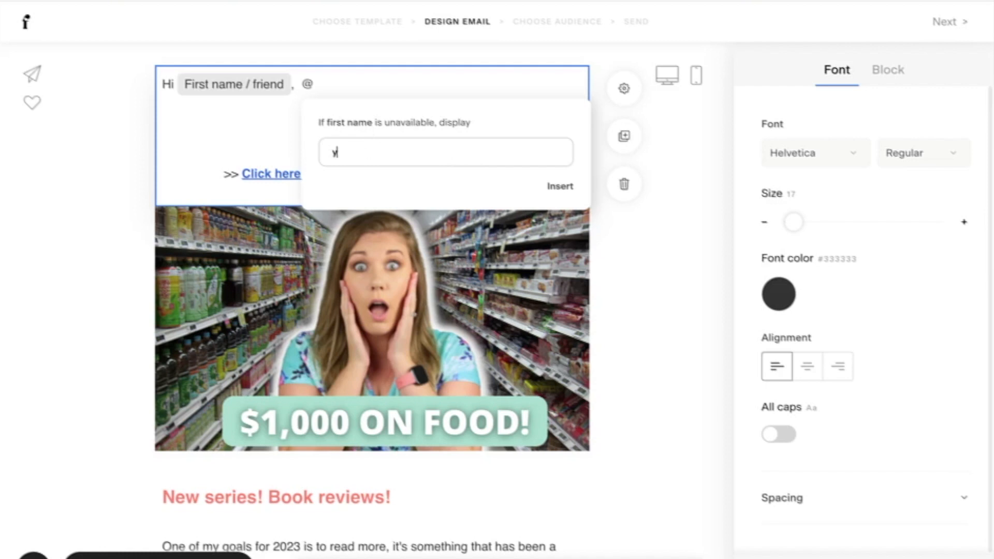
key(BackSpace)
key(BackSpace)
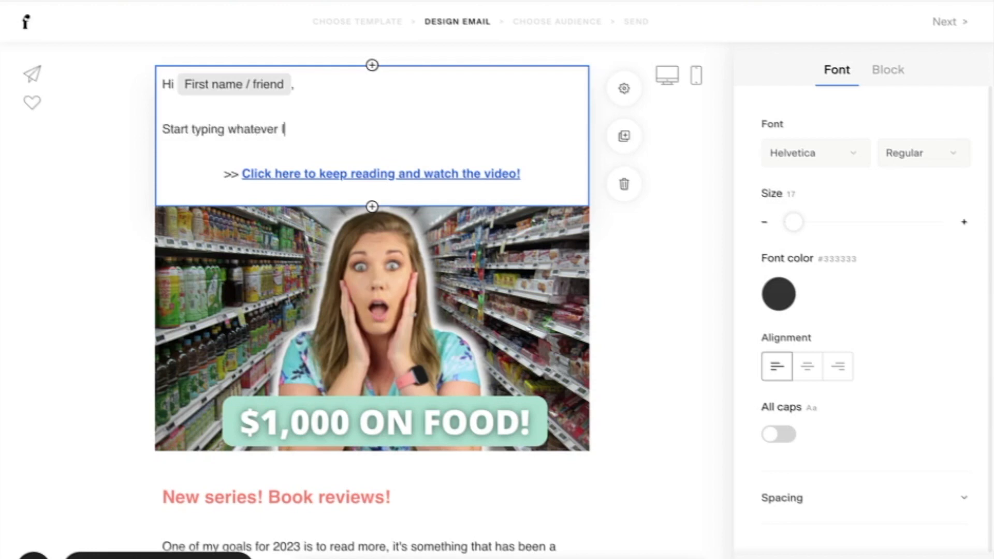
Step: Write the body line "Start typing whatever I want…. This is my favorite site for emojis" below the greeting
click(342, 176)
click(328, 157)
drag(338, 129, 228, 129)
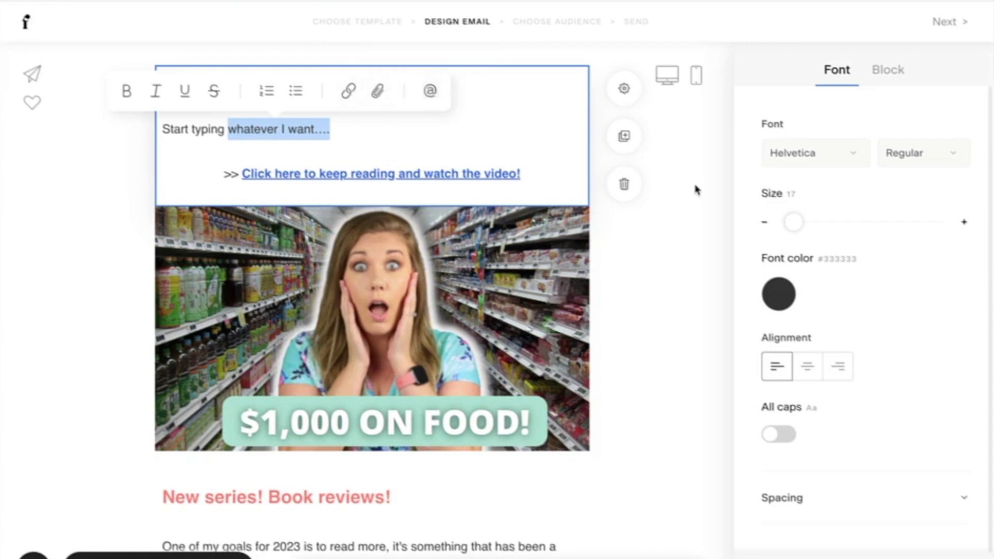
click(493, 139)
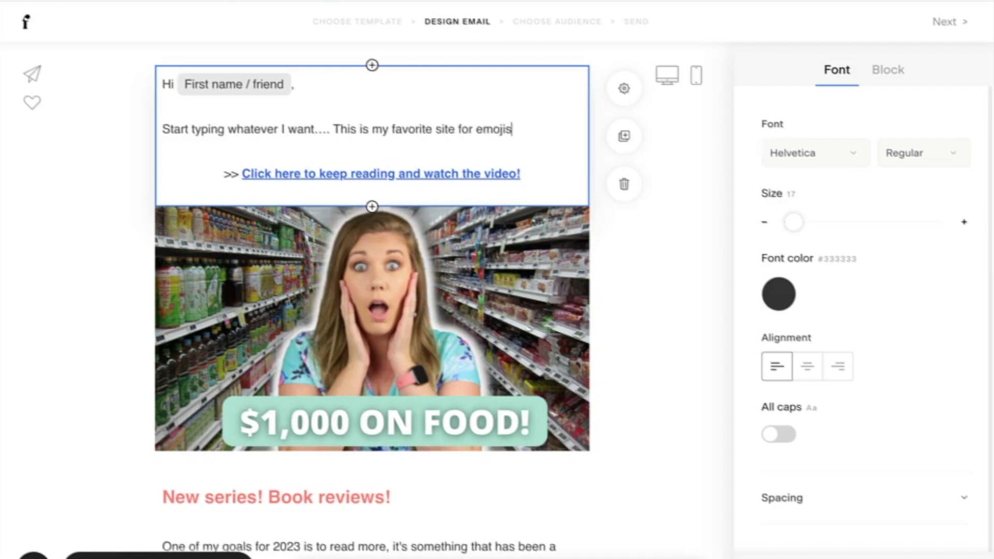
drag(538, 121, 391, 123)
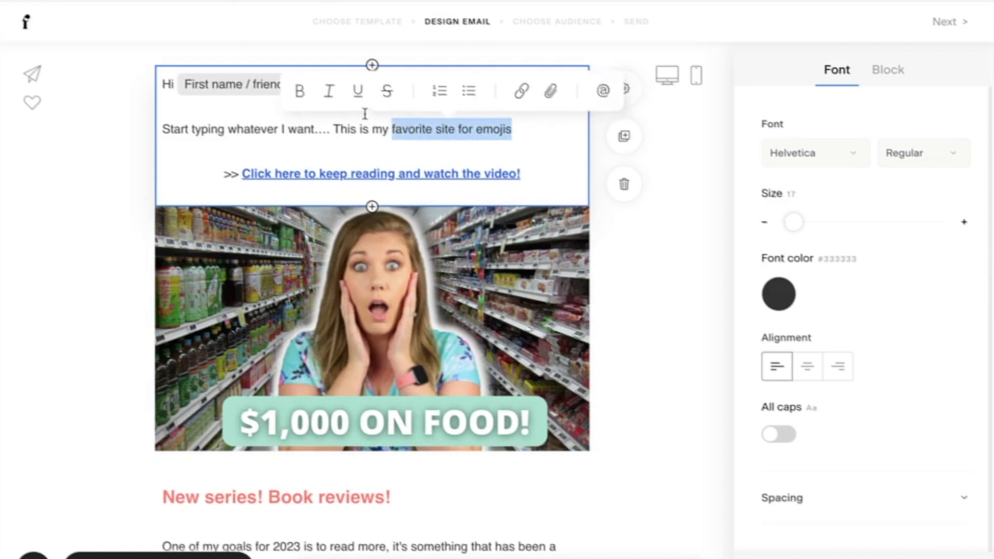
click(358, 92)
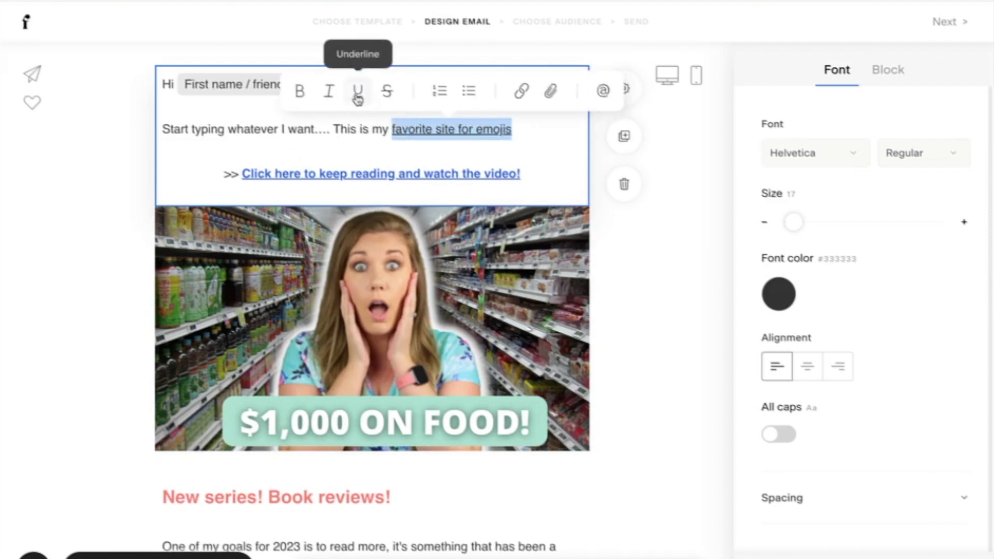
click(520, 93)
text(https://www.emojicopy.com/)
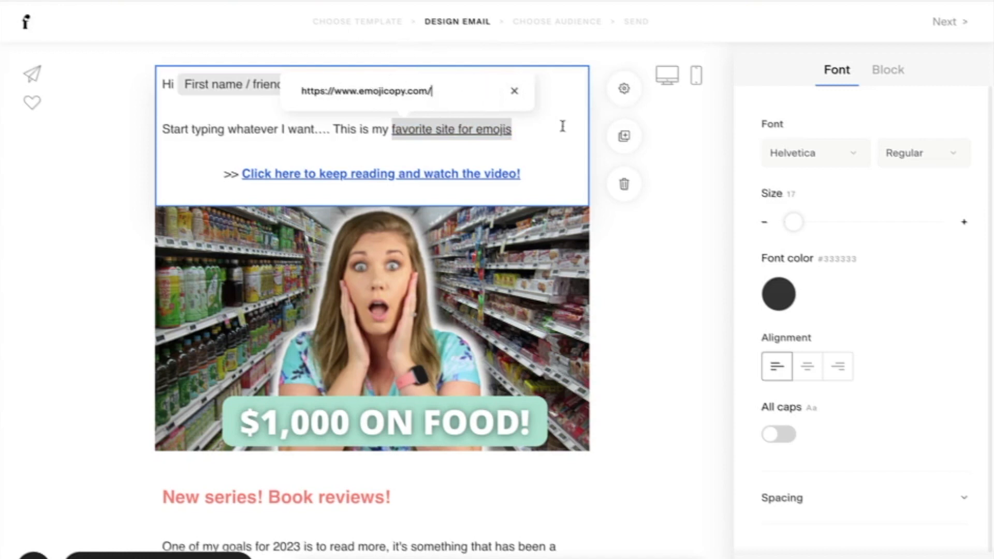
Step: Set the font color of the "favorite site for emojis" link to the saved coral brand color #FF8577
click(779, 294)
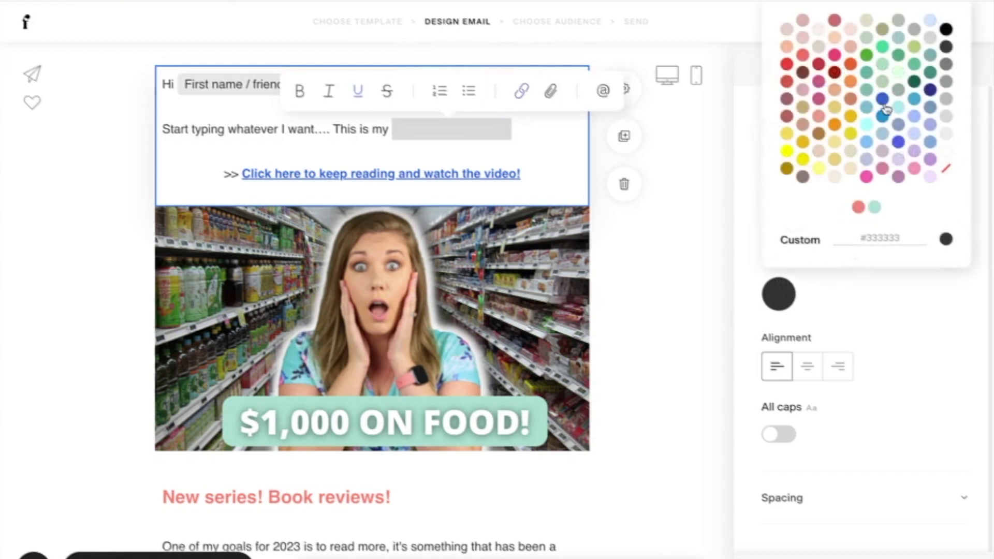
click(885, 104)
drag(512, 130, 398, 126)
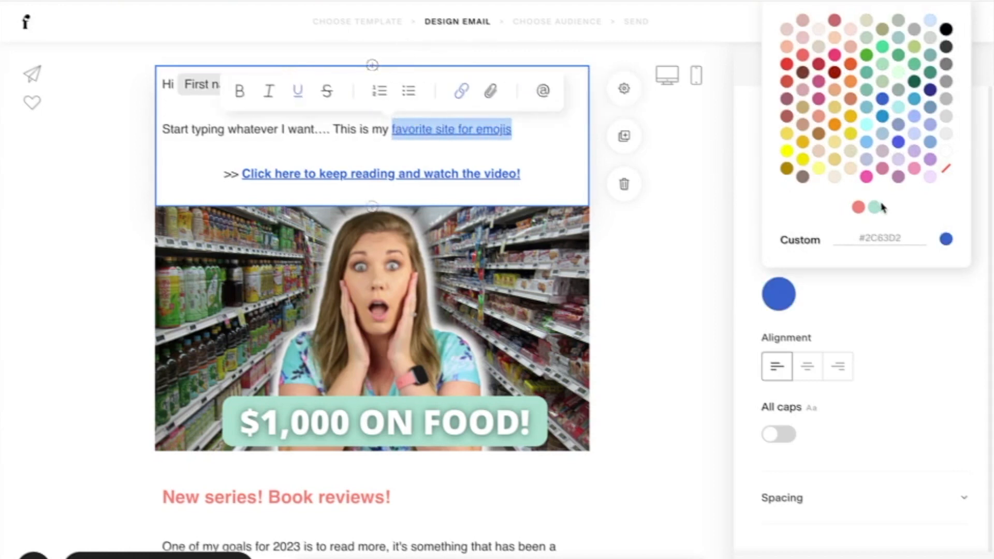
click(858, 208)
click(539, 151)
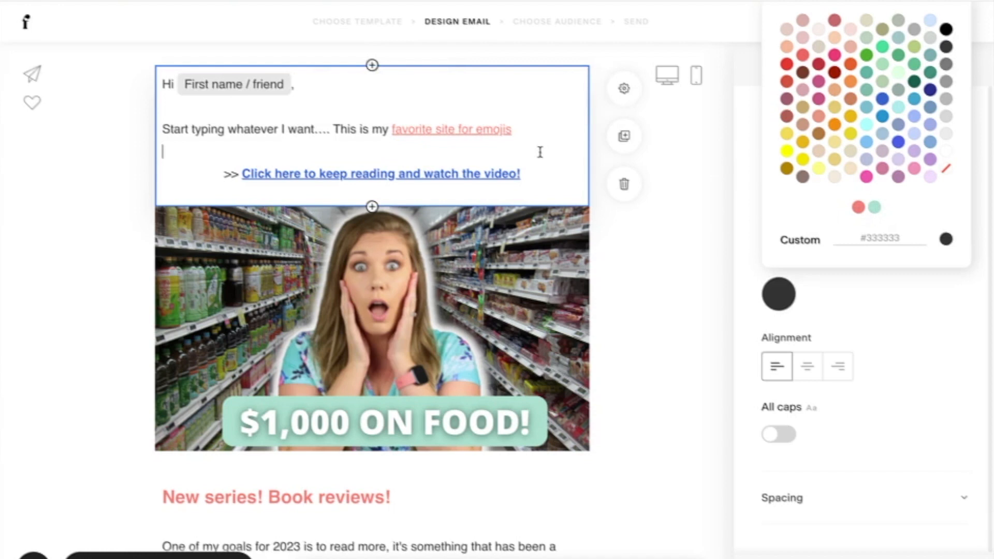
Step: Remove the web address from the "favorite site for emojis" text
click(537, 134)
click(493, 128)
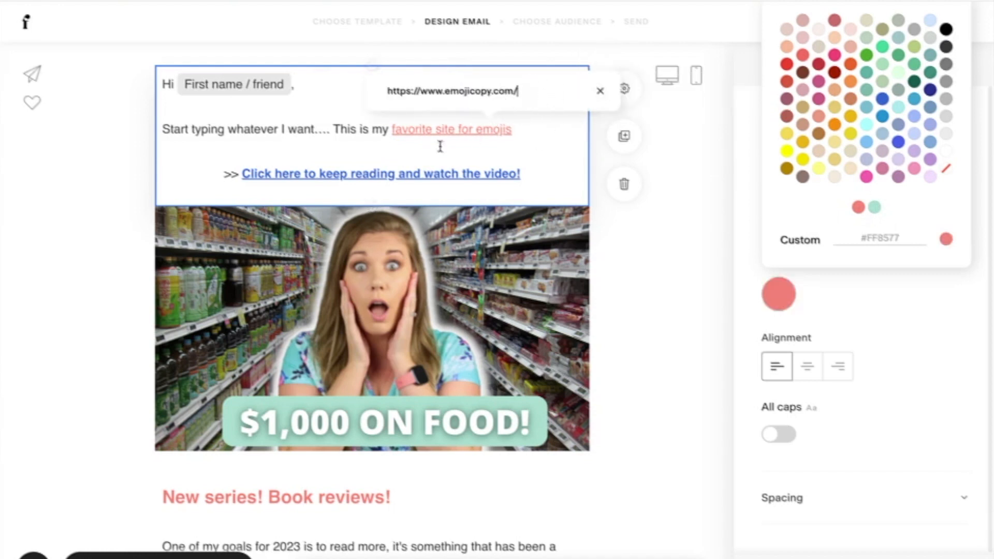
click(600, 91)
Step: Attach the desktop file "31 day challenge.docx" to the "favorite site for emojis" text and check its attachment link
click(502, 134)
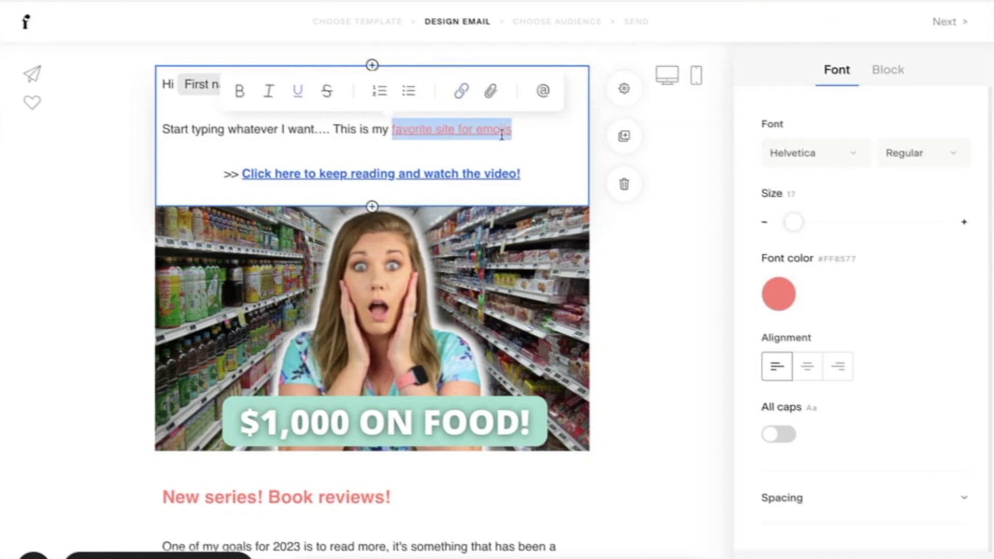
click(491, 92)
click(374, 98)
scroll(386, 125, down, 15)
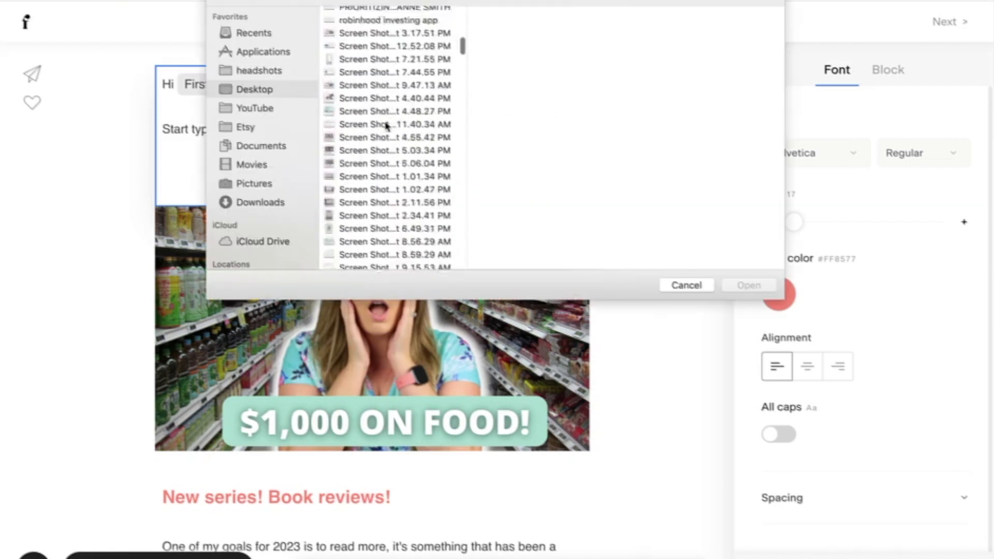
scroll(385, 124, up, 15)
scroll(386, 124, down, 2)
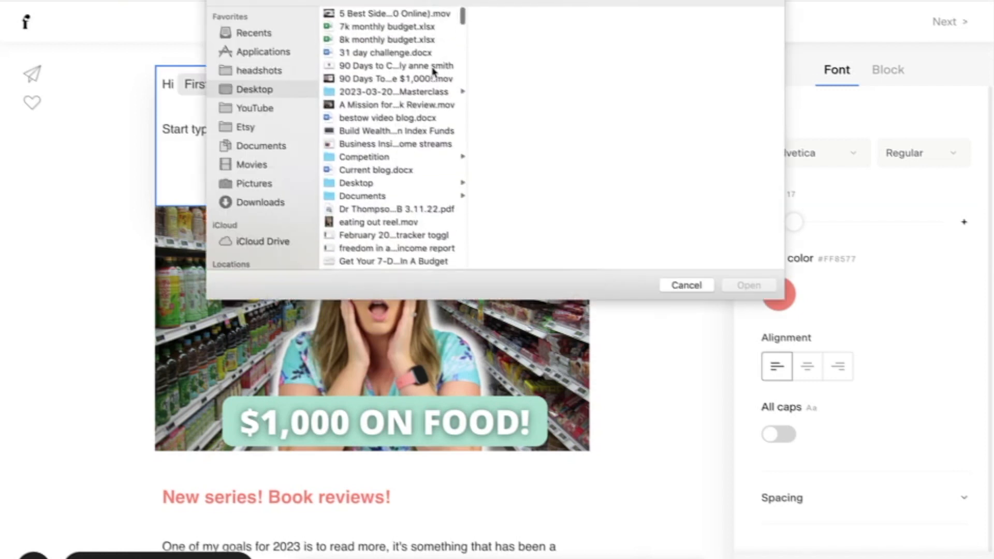
click(390, 52)
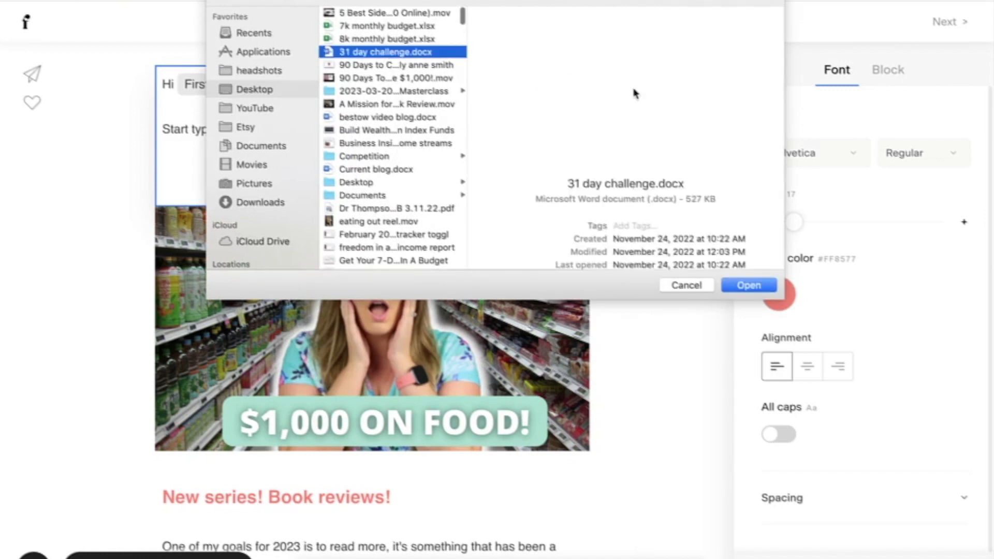
click(748, 285)
click(545, 152)
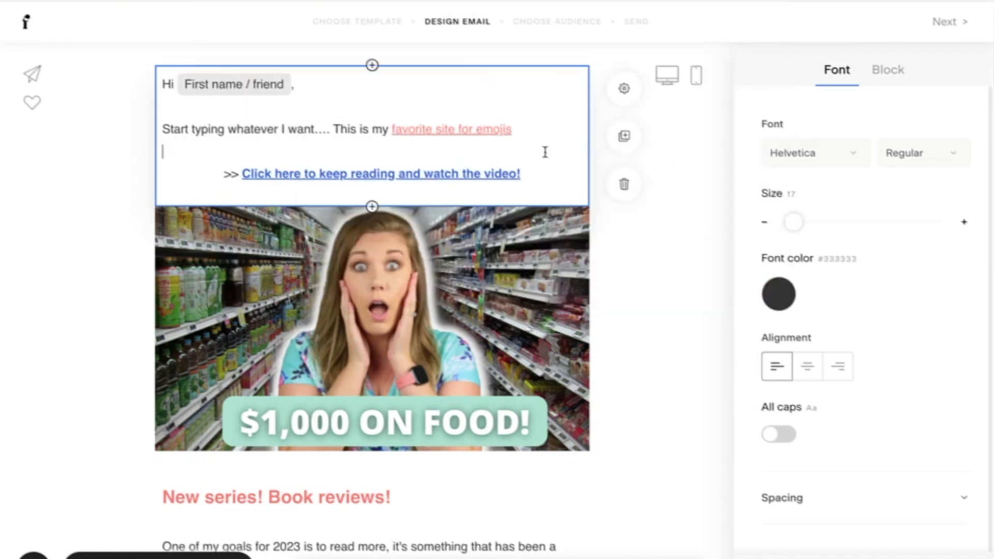
click(444, 123)
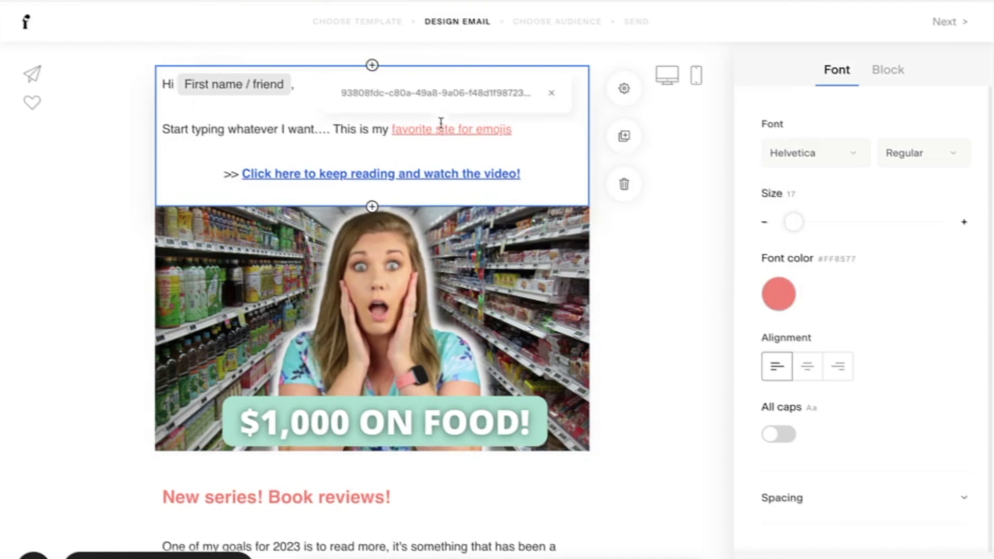
click(560, 145)
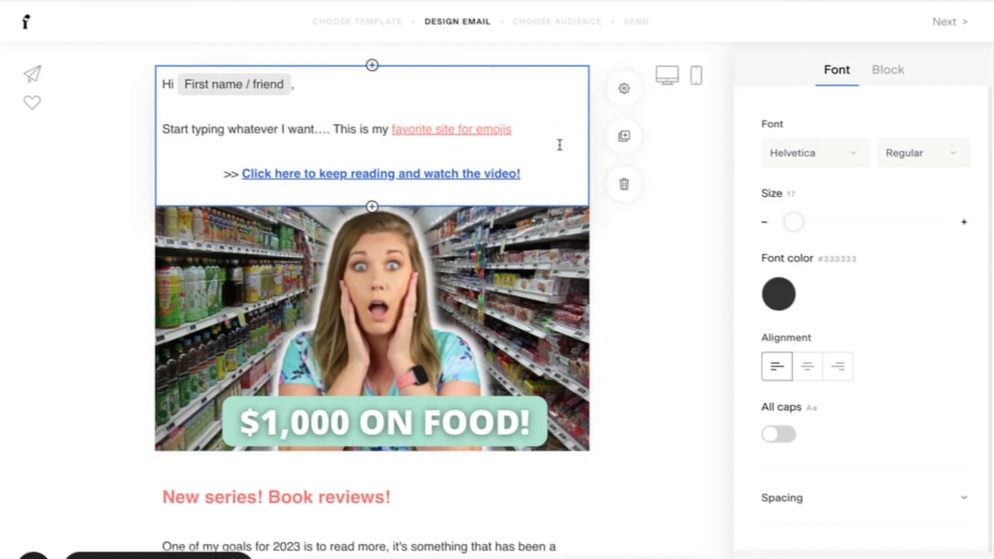
Step: Insert an empty image block directly below the "$1,000 ON FOOD!" picture
scroll(560, 145, down, 1)
click(502, 251)
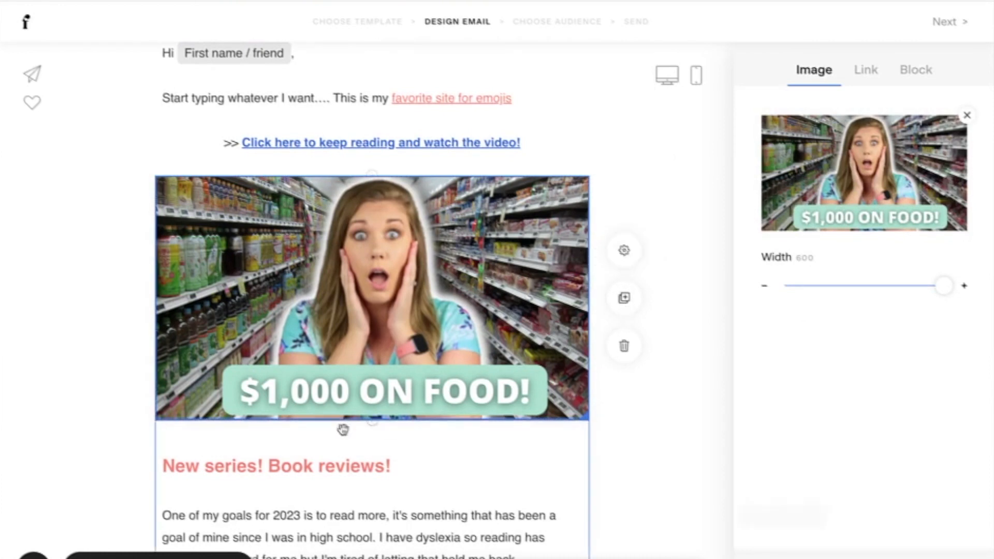
click(373, 421)
scroll(373, 404, down, 4)
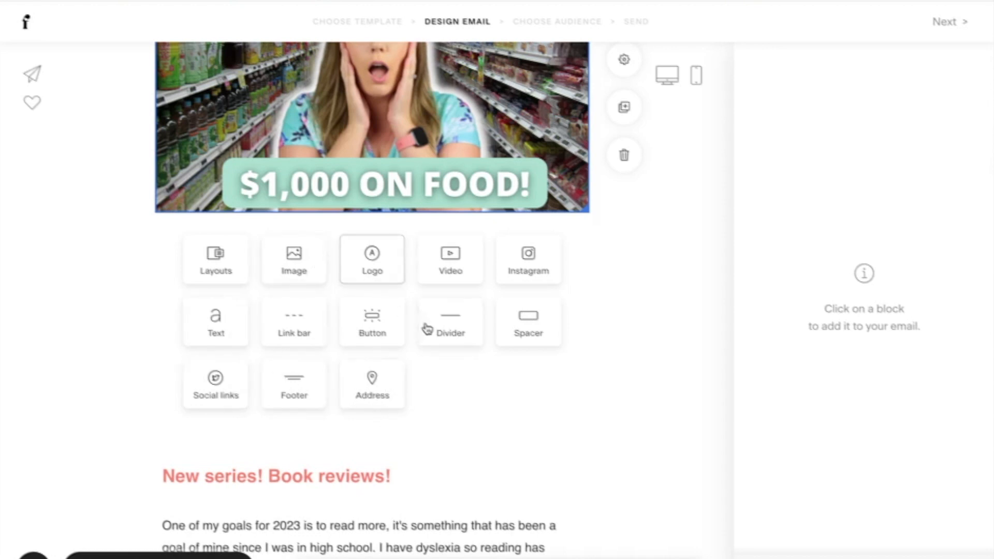
click(311, 277)
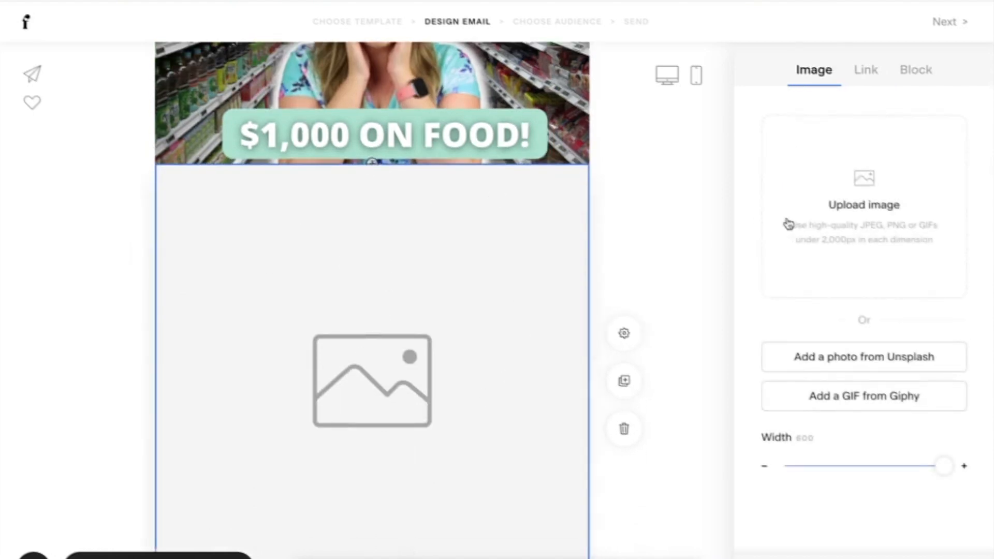
Step: Upload the Business Insider PNG about a YouTuber's 8 income streams from the desktop into the empty image block
click(799, 157)
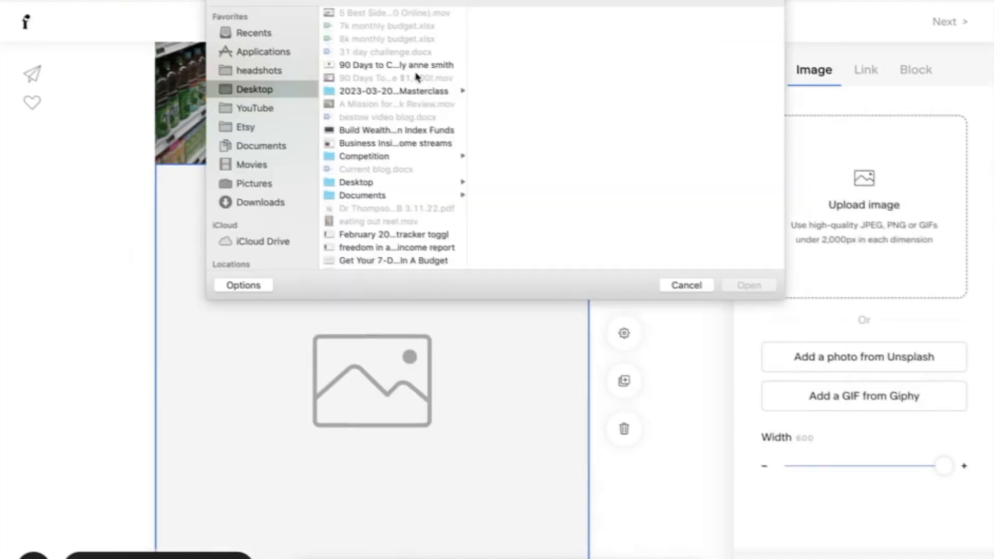
click(369, 147)
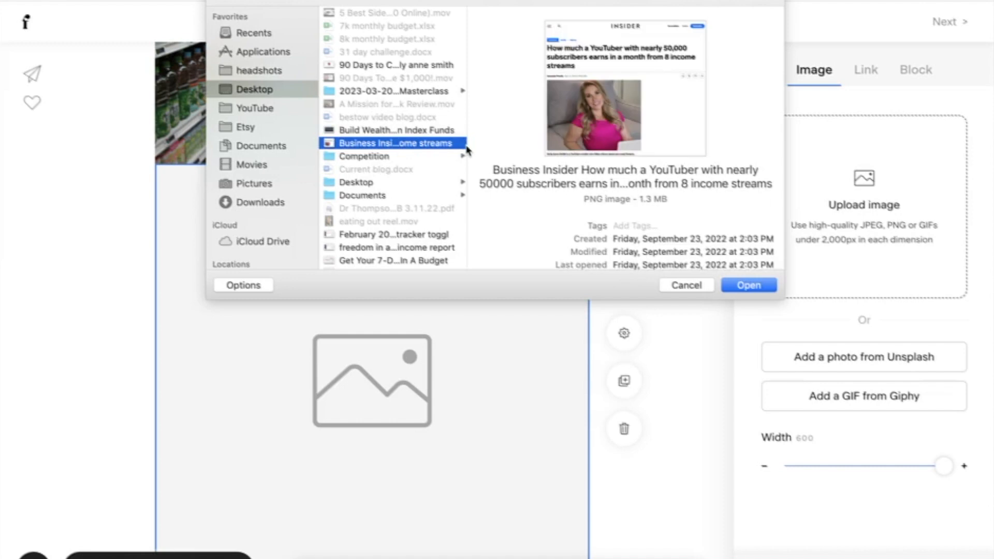
click(749, 285)
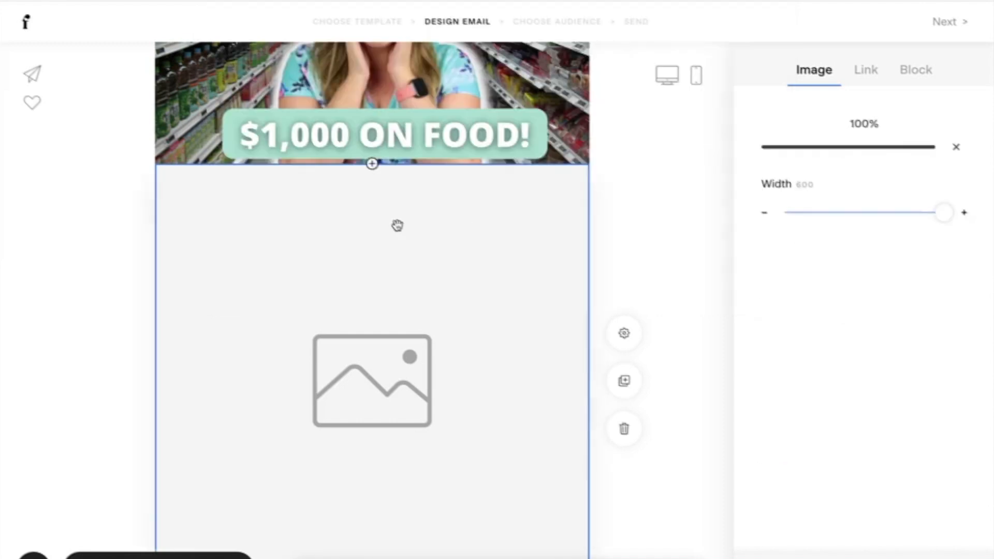
scroll(124, 202, down, 3)
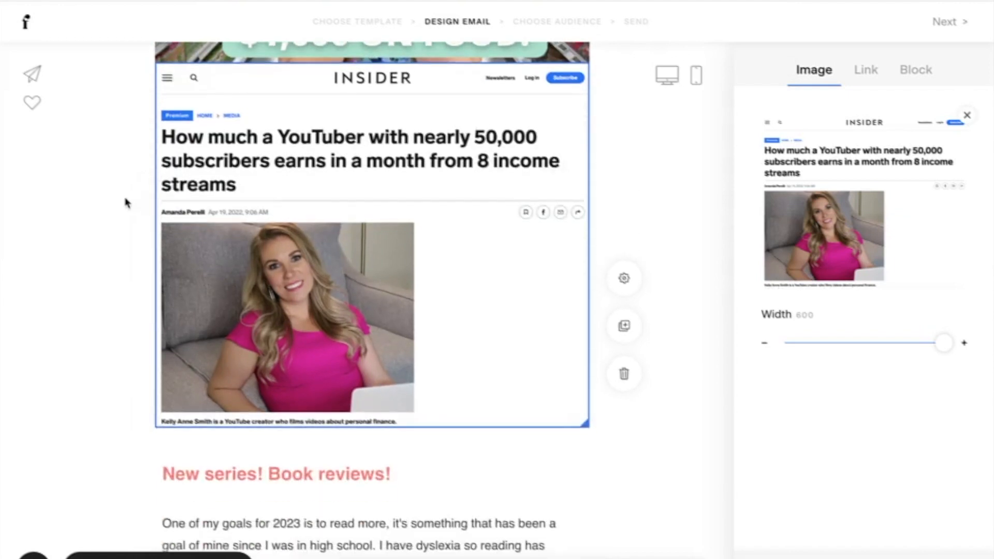
Step: Open the link settings of the Insider article image, and duplicate its block
click(875, 74)
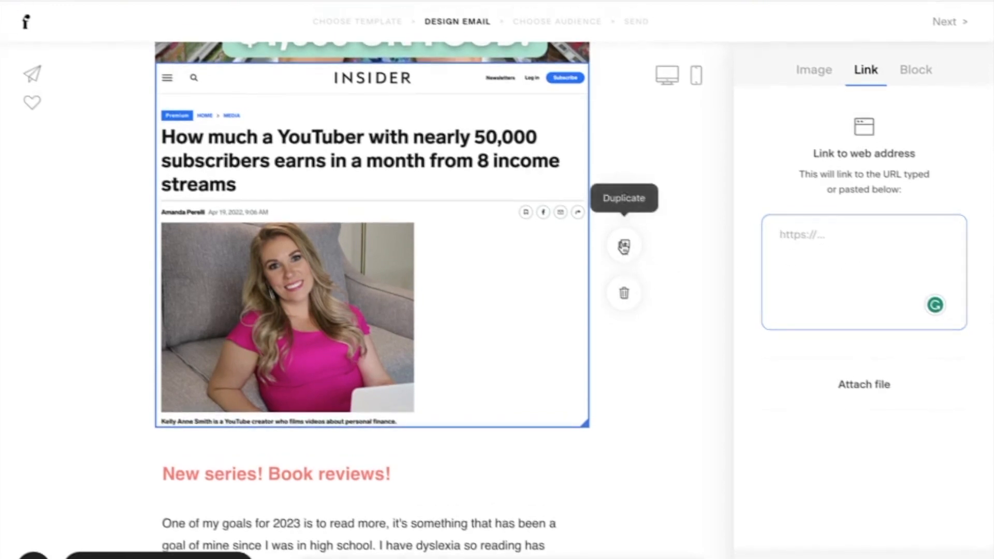
click(624, 247)
scroll(539, 355, down, 10)
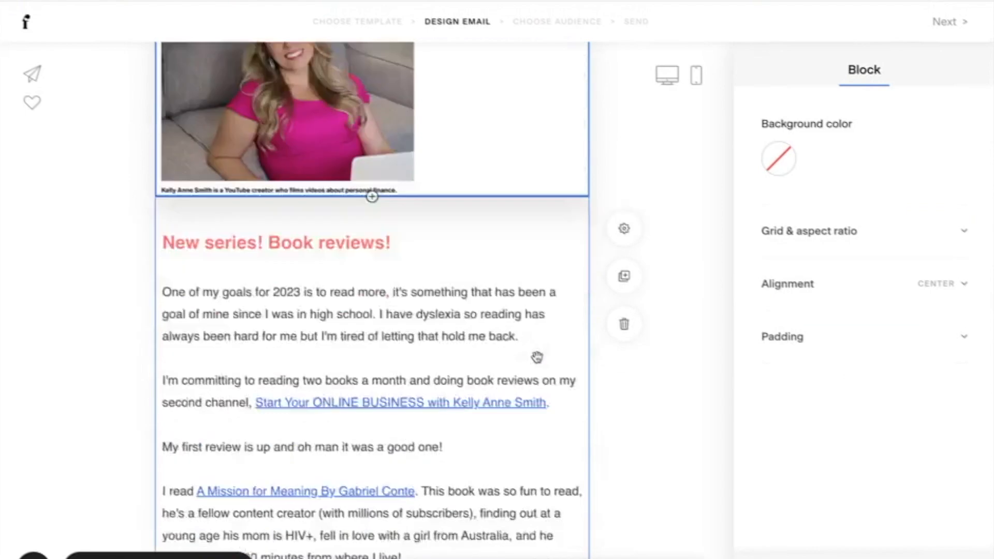
scroll(537, 358, down, 6)
Step: Preview the email in the desktop and mobile layouts, examining the mobile version down to the book reviews section
scroll(536, 357, up, 15)
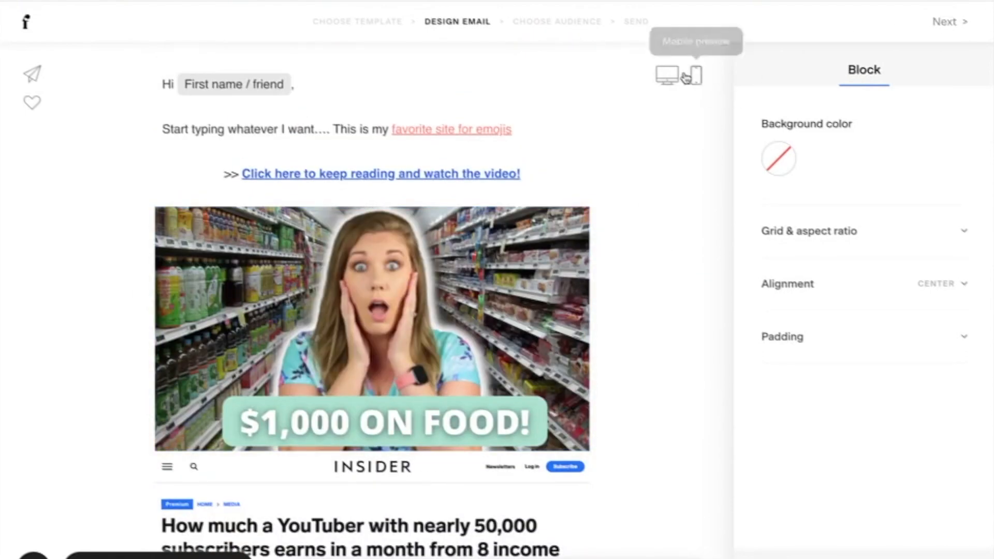
click(667, 75)
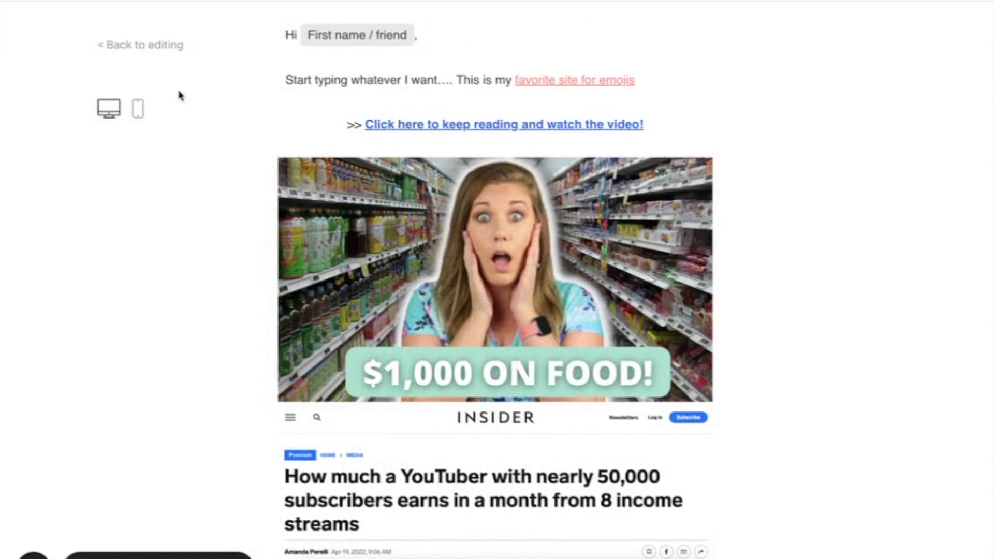
click(137, 109)
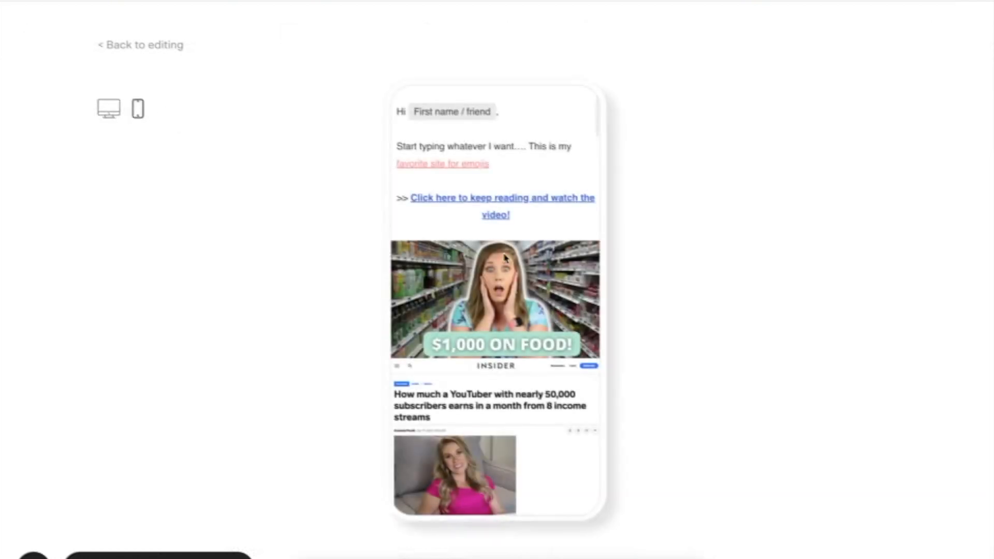
scroll(505, 257, down, 10)
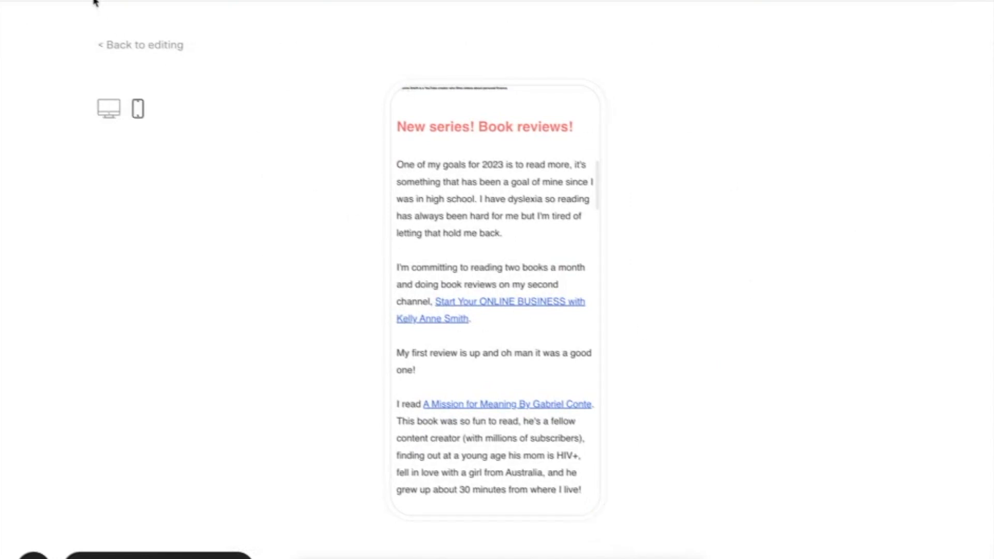
Step: Leave the preview, move on to choosing the audience, and accept the existing sender details
click(129, 46)
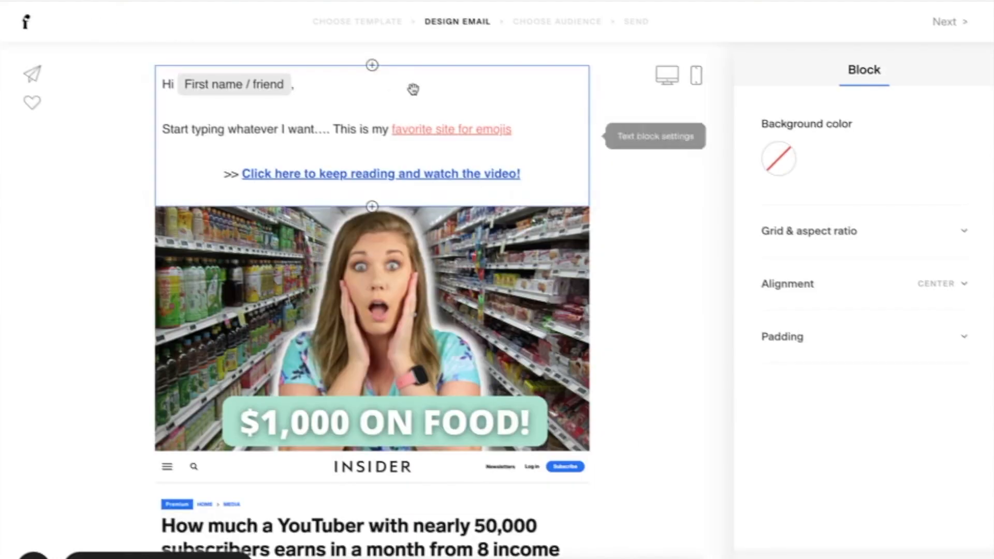
click(951, 24)
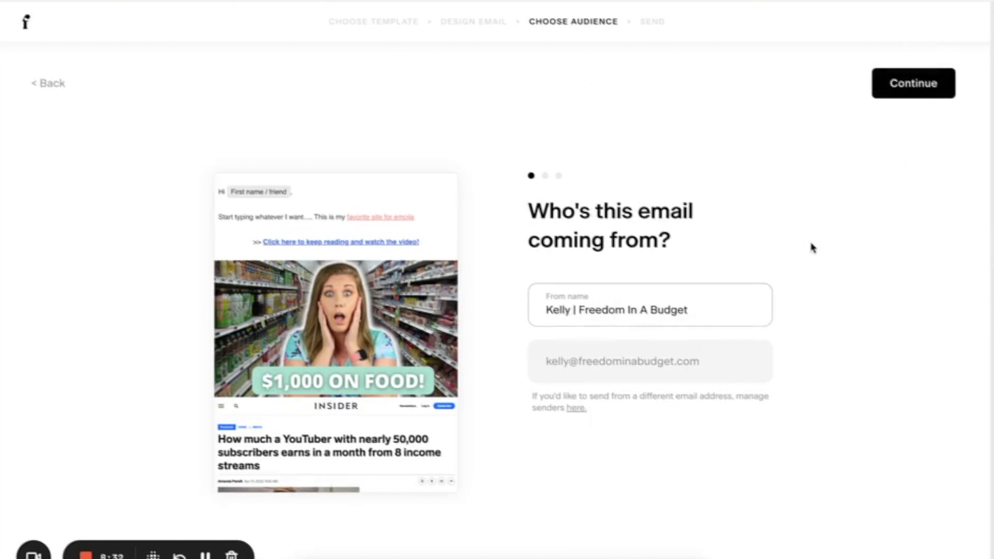
click(925, 93)
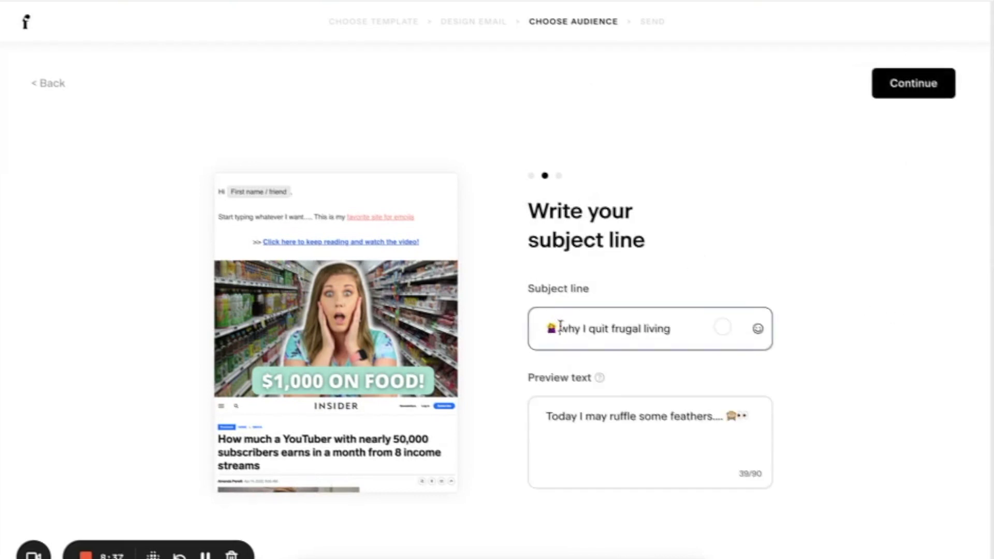
Step: Review the email's subject line and preview text, and proceed to the recipient selection
drag(557, 327, 671, 324)
drag(748, 417, 613, 421)
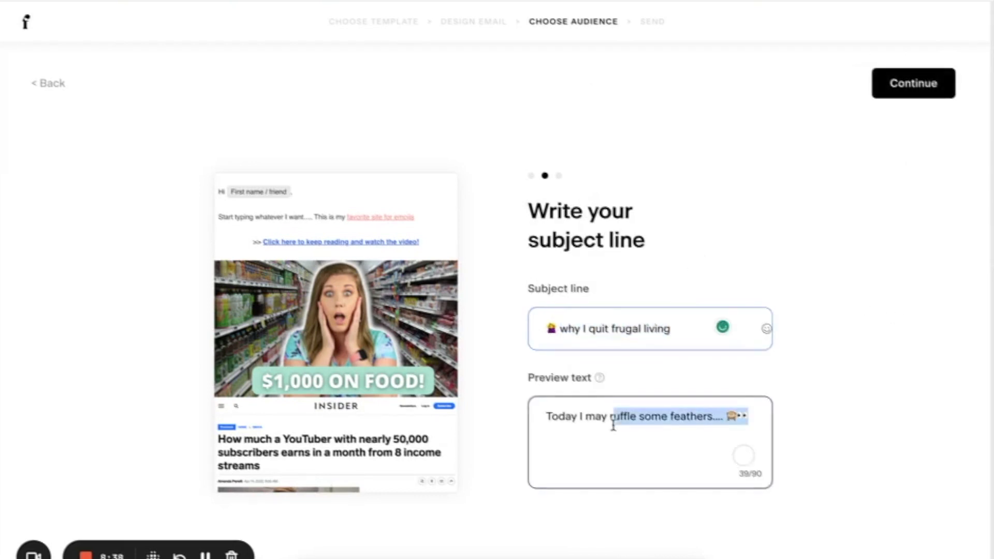
click(659, 461)
click(870, 391)
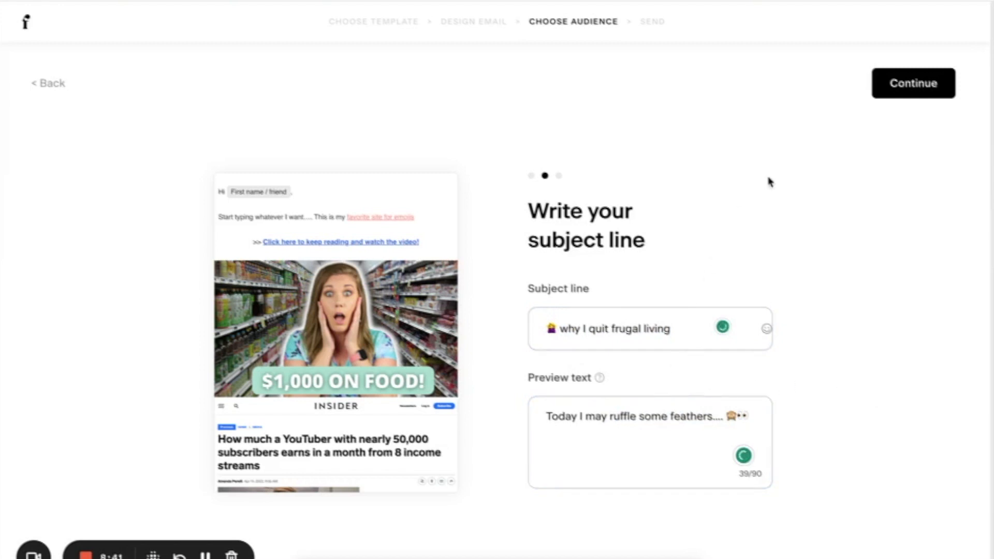
click(909, 83)
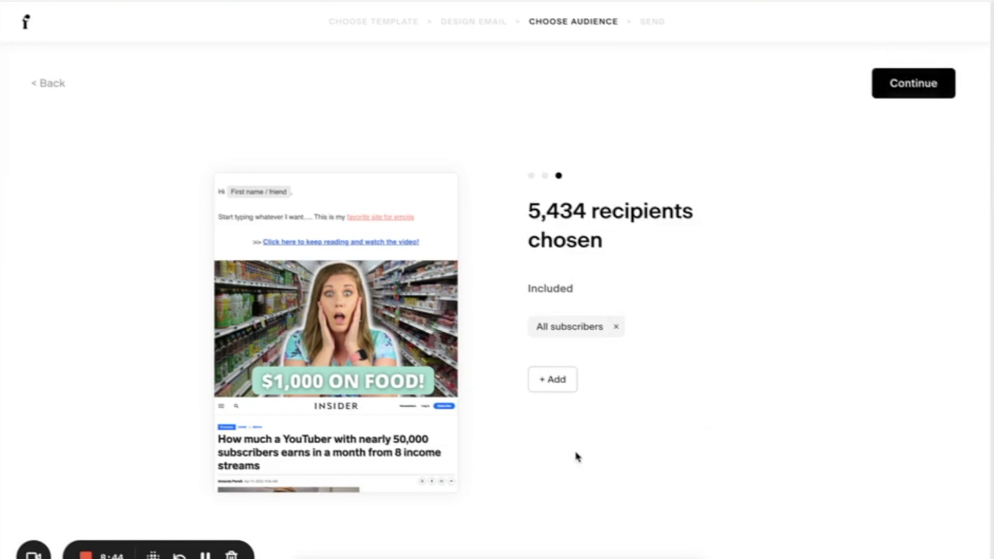
Step: Add the No Spend Month Printable segment to the included recipients alongside all subscribers
click(553, 388)
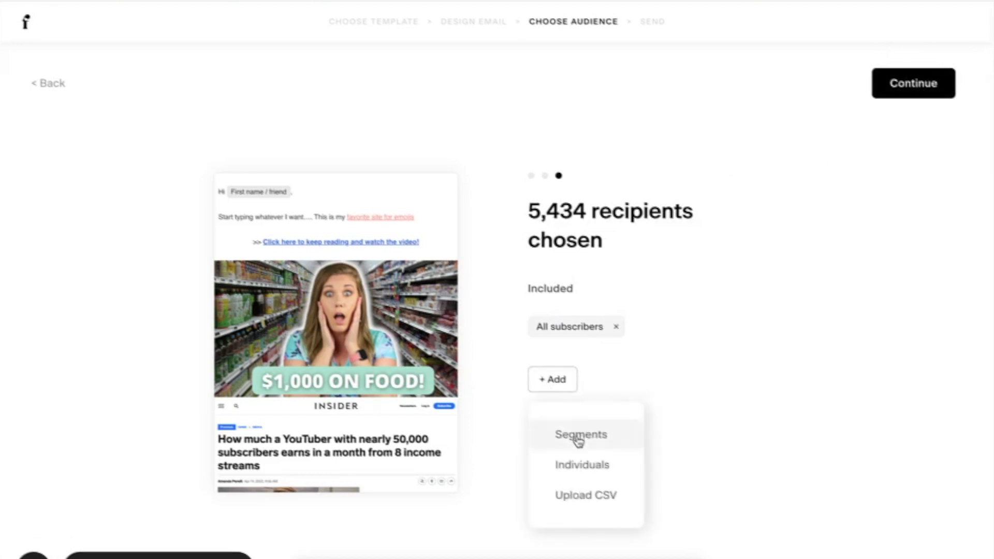
click(579, 437)
click(453, 249)
scroll(477, 339, down, 10)
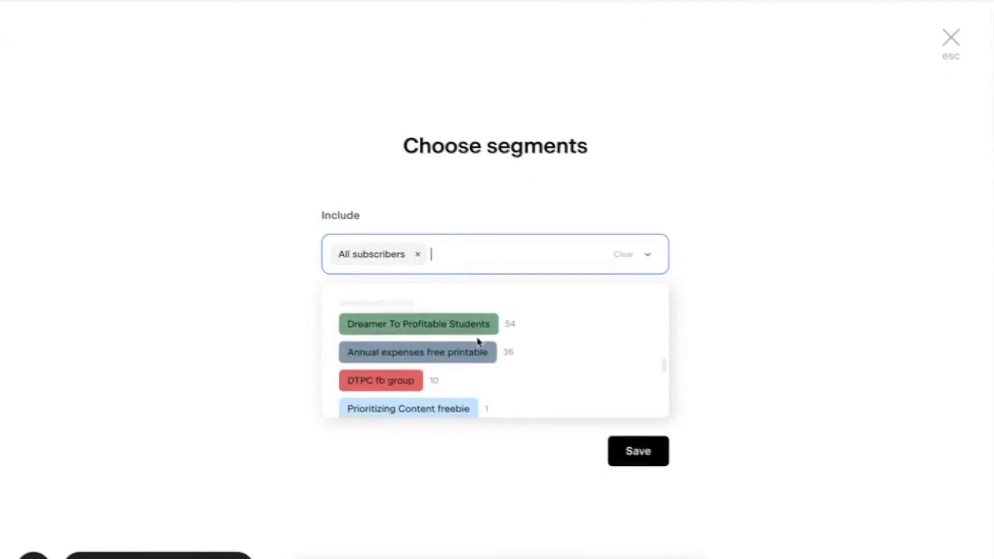
scroll(477, 341, down, 3)
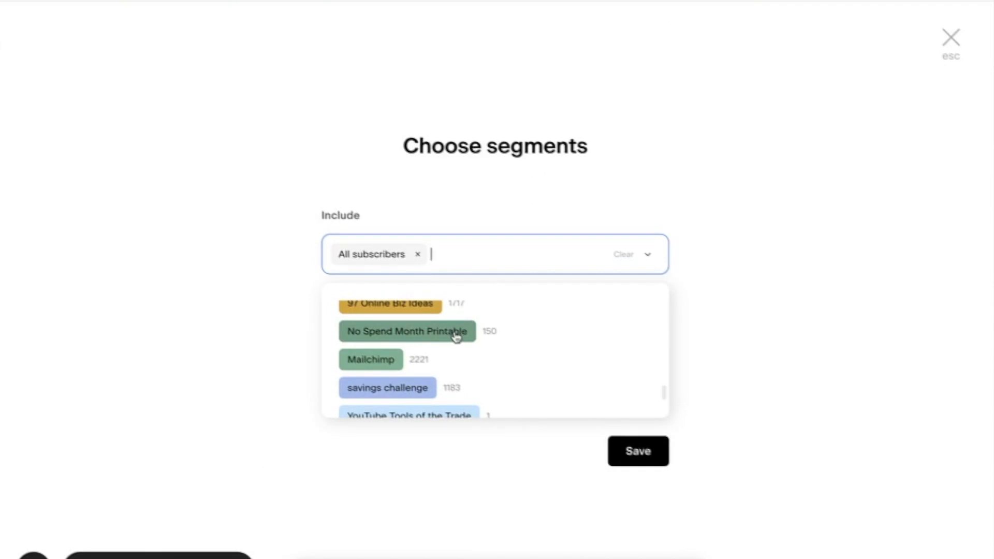
click(456, 335)
Step: Exclude the FB Grocery Group segment from the recipients and save the segment selection
click(459, 363)
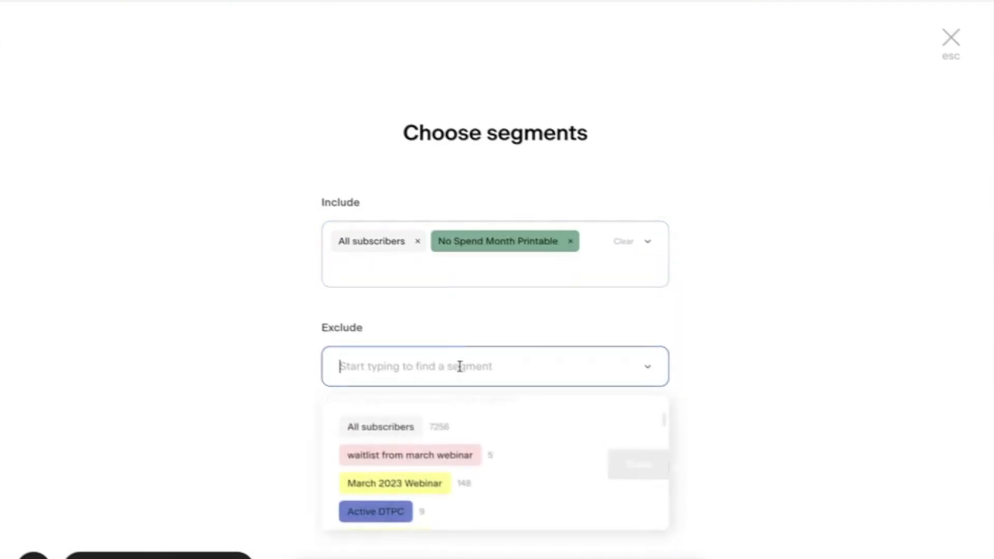
scroll(527, 496, down, 5)
scroll(528, 496, down, 2)
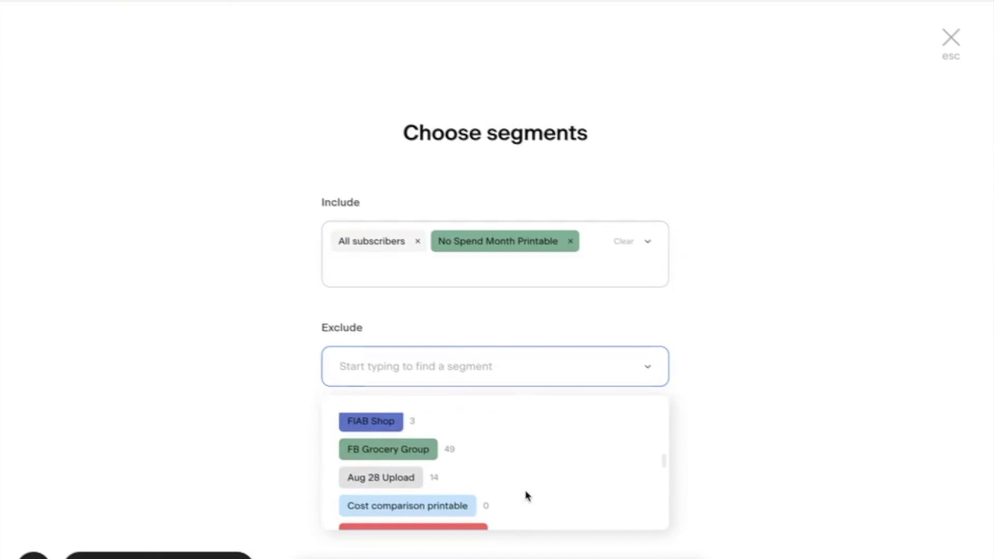
click(416, 463)
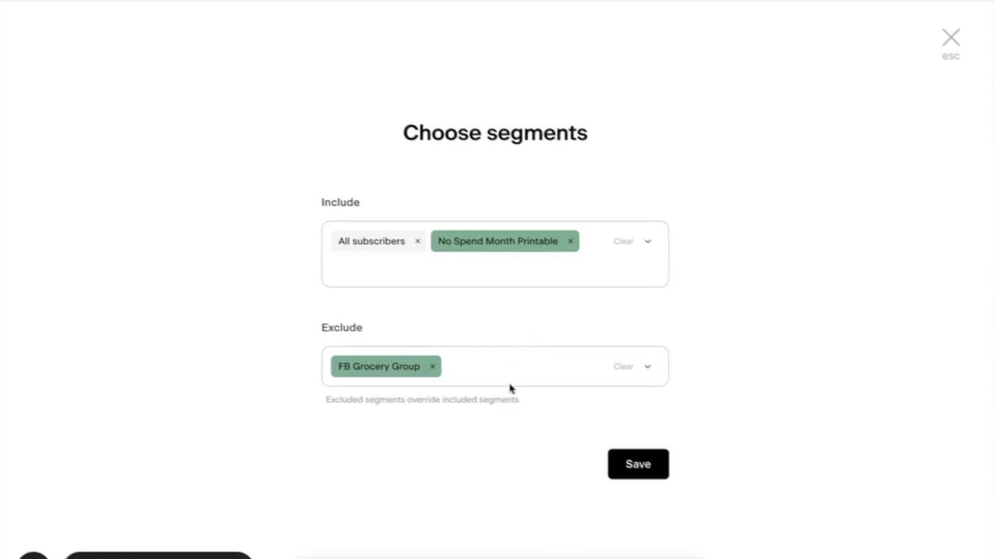
click(641, 472)
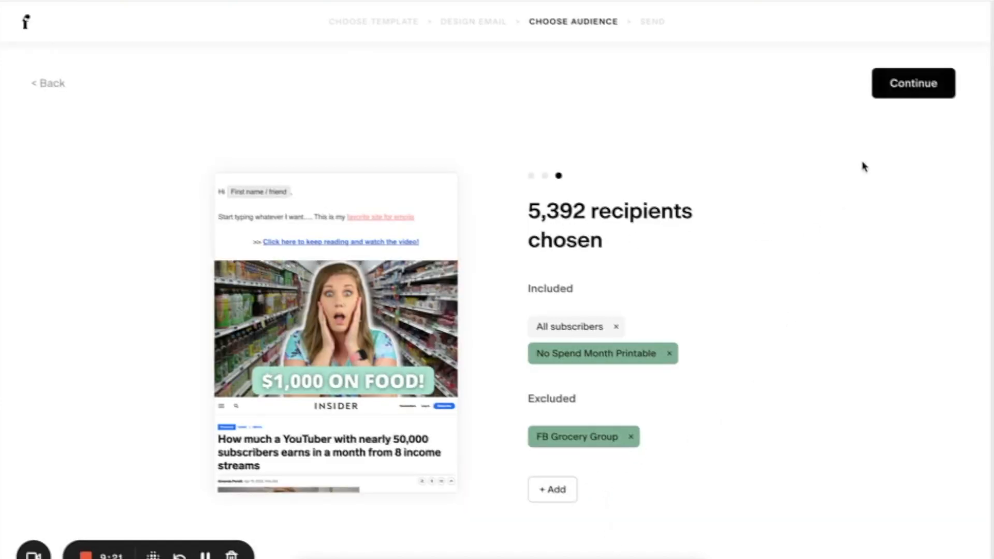
Step: Proceed to the send stage, choose Mar 30 as the later sending date, and browse the date picker to April
click(942, 93)
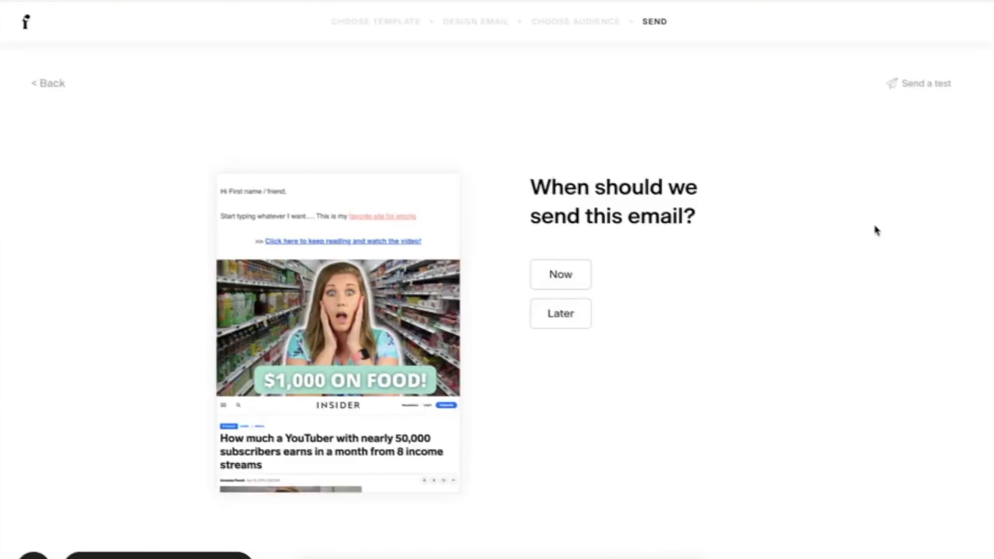
drag(581, 192, 627, 193)
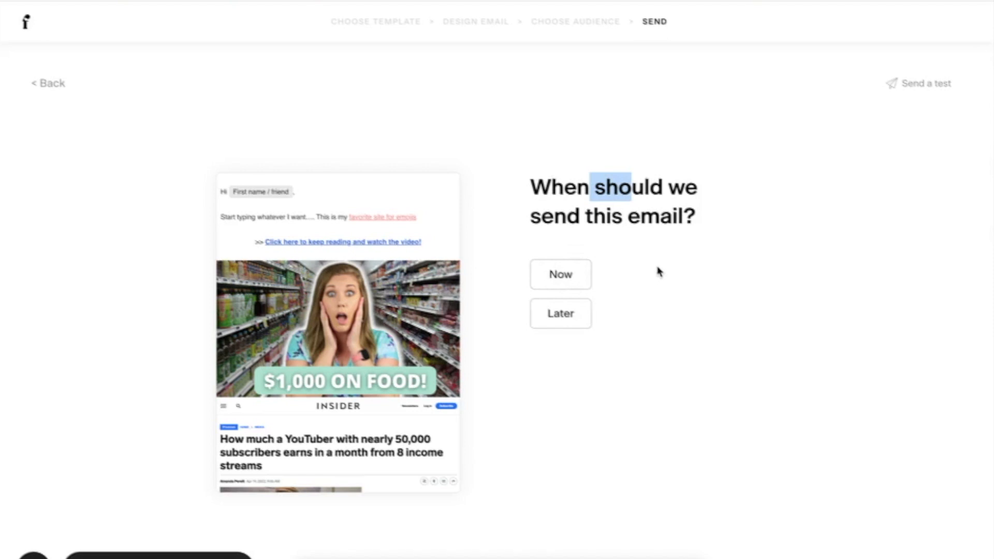
click(575, 327)
click(661, 519)
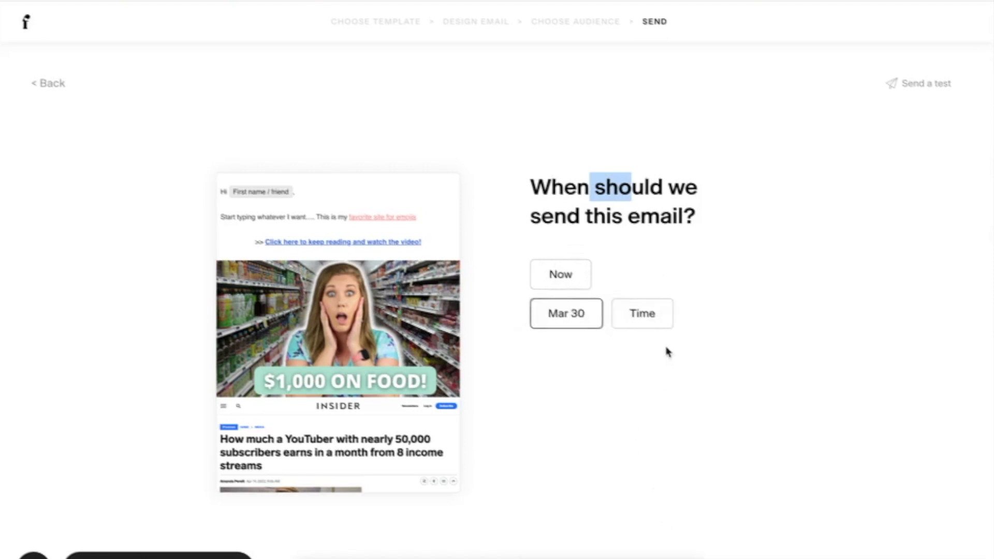
click(759, 370)
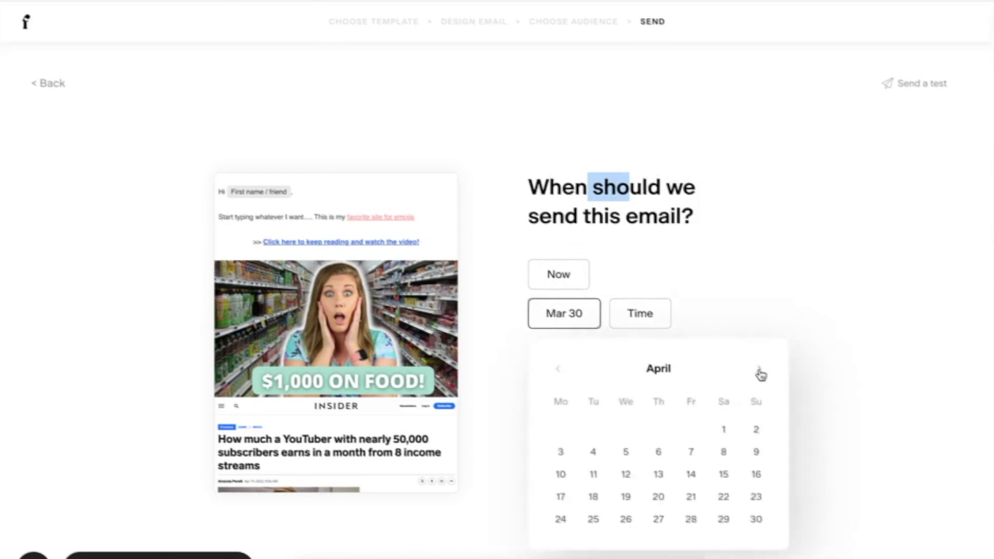
click(712, 286)
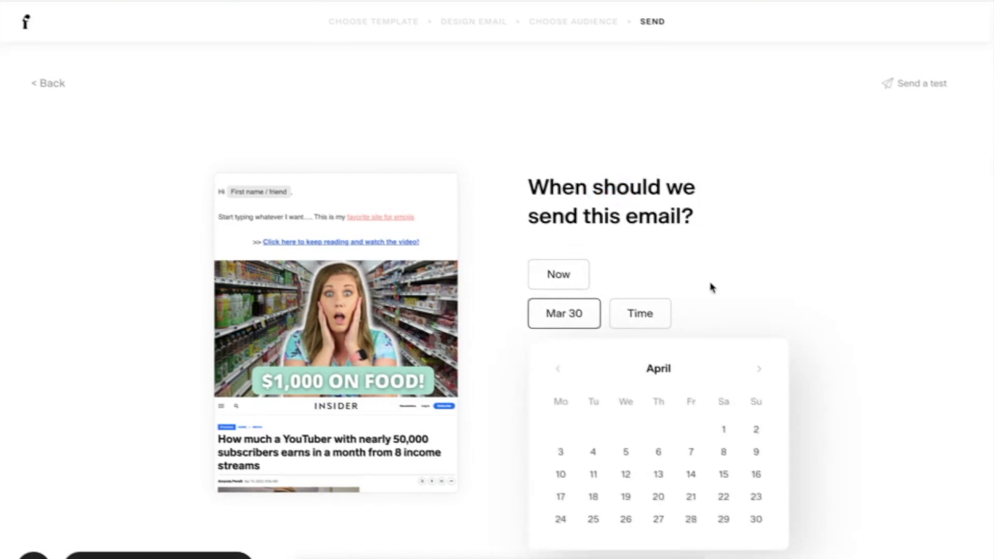
Step: Try to send a test of the email without entering any recipients, and close the test dialog
click(946, 87)
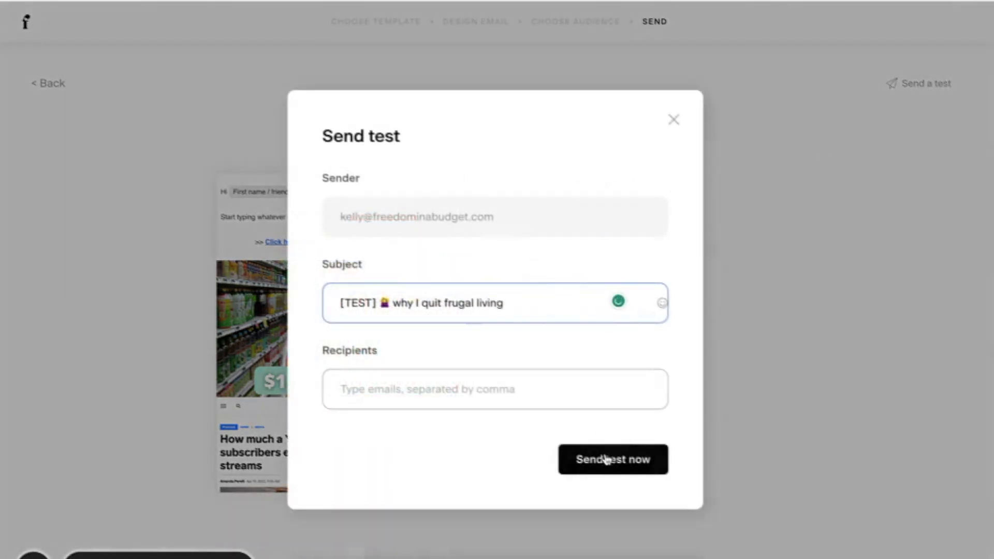
click(613, 470)
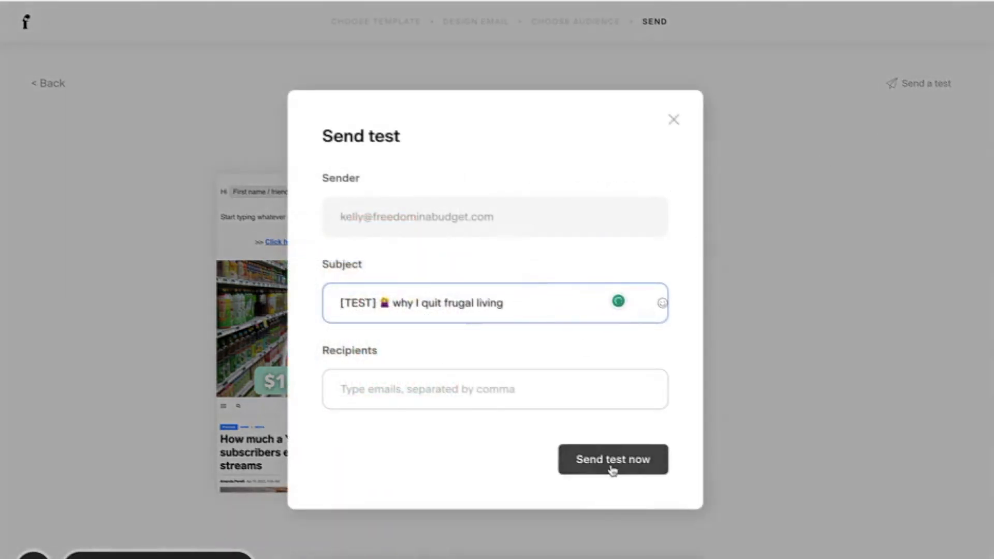
click(472, 389)
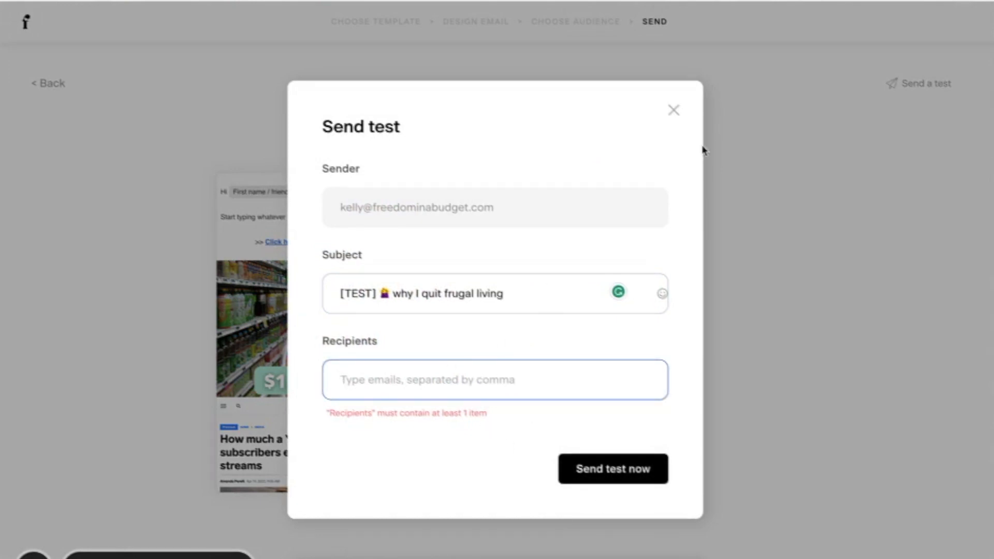
click(676, 110)
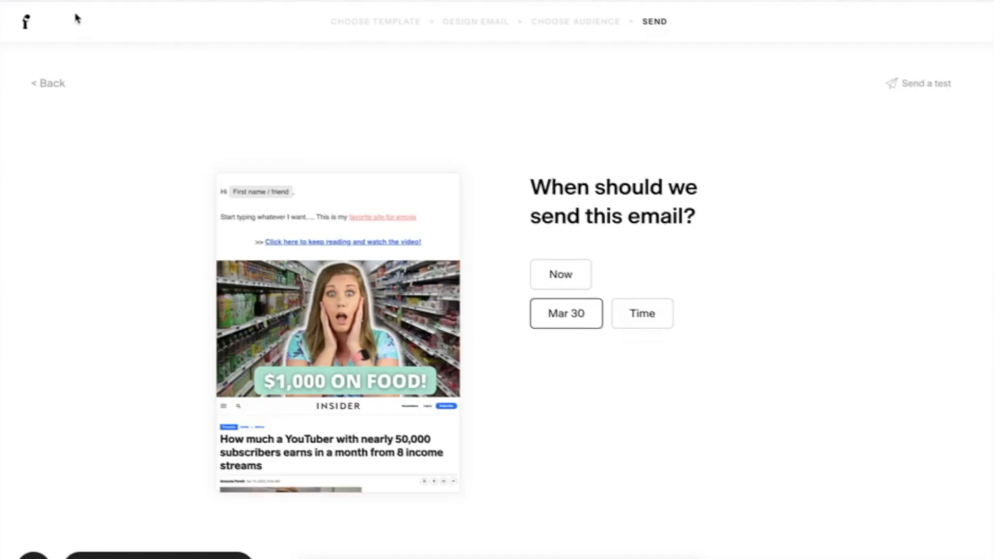
Step: Return to the email overview and delete the "weekly- test" draft
click(31, 20)
scroll(315, 181, down, 10)
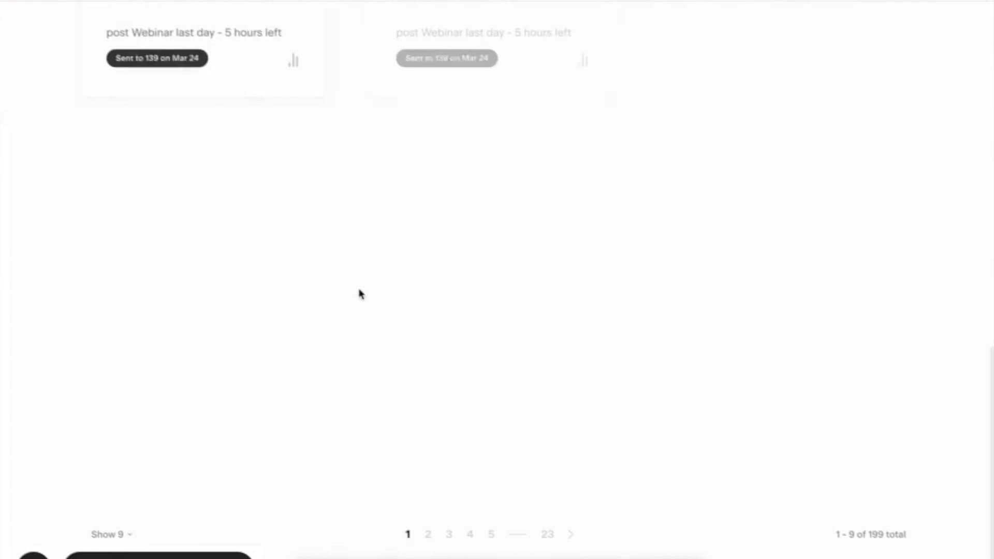
scroll(349, 210, up, 10)
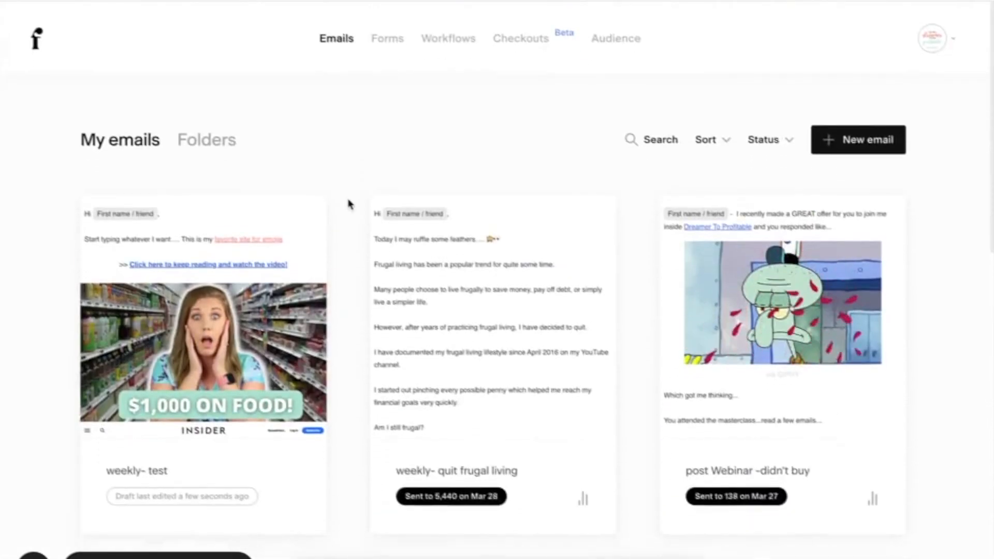
click(298, 212)
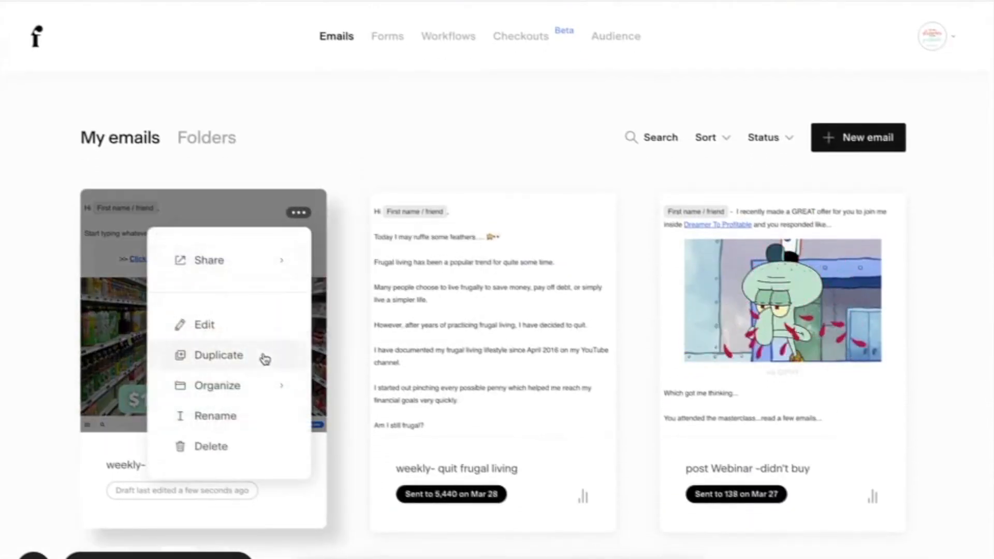
click(233, 446)
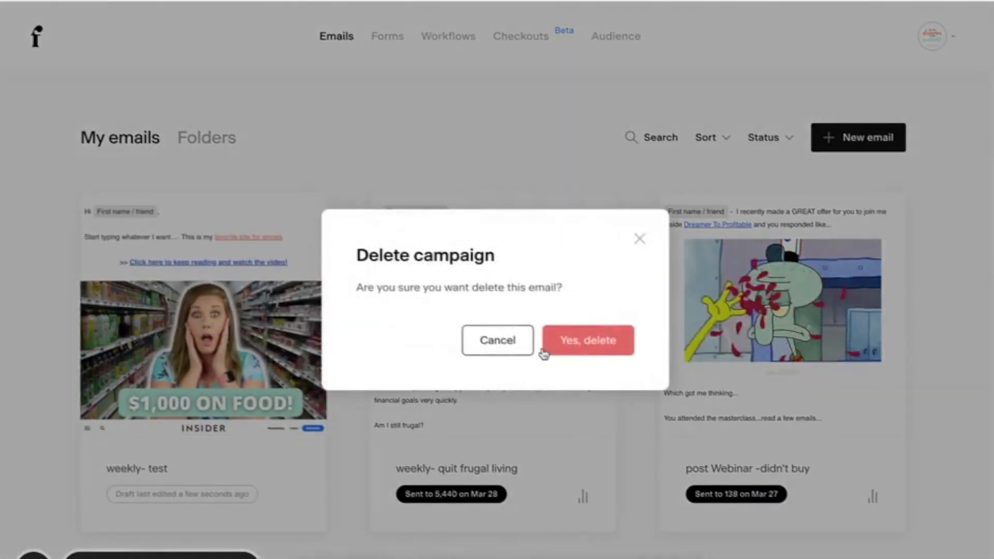
click(598, 342)
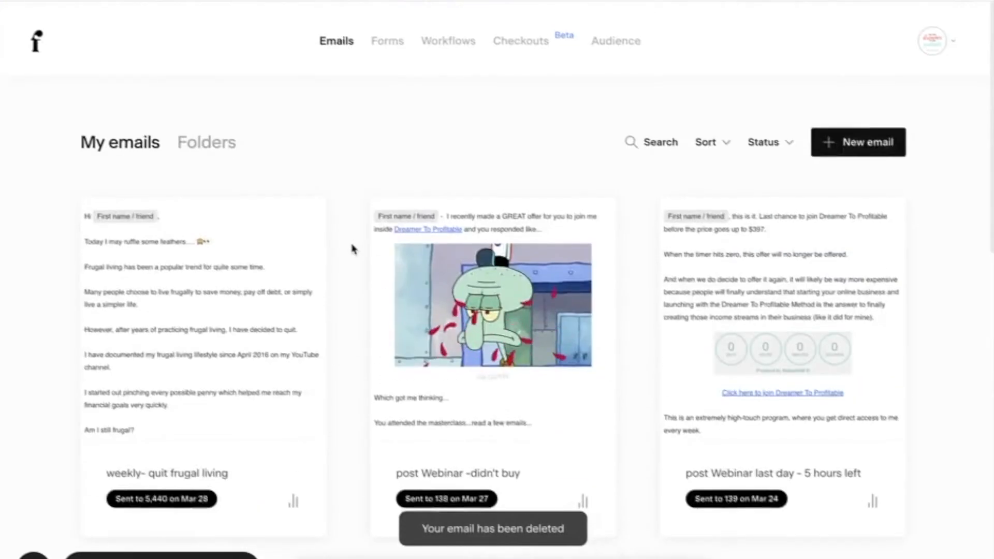
Step: Open the results of the "weekly- quit frugal living" email and examine its totals and resend charts
mouse_move(223, 322)
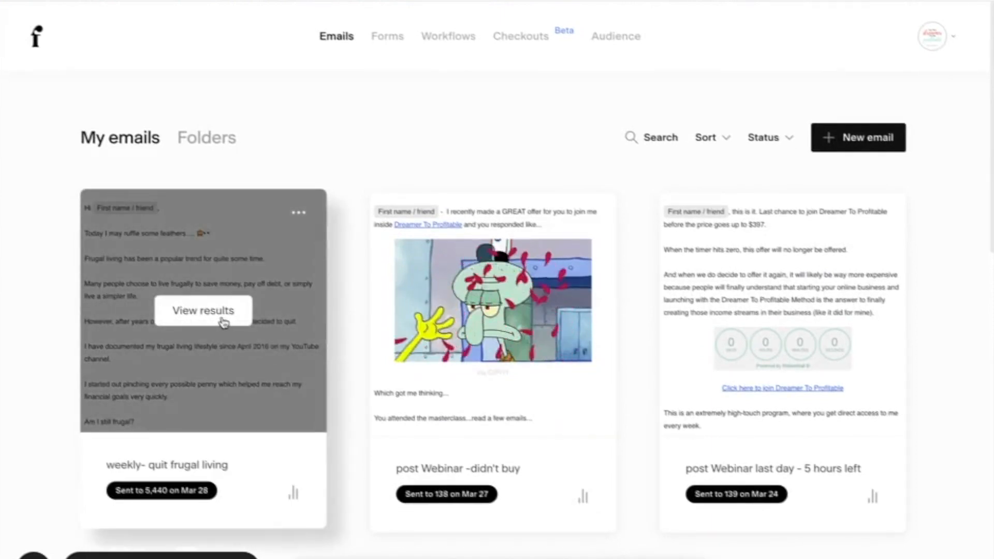
click(223, 322)
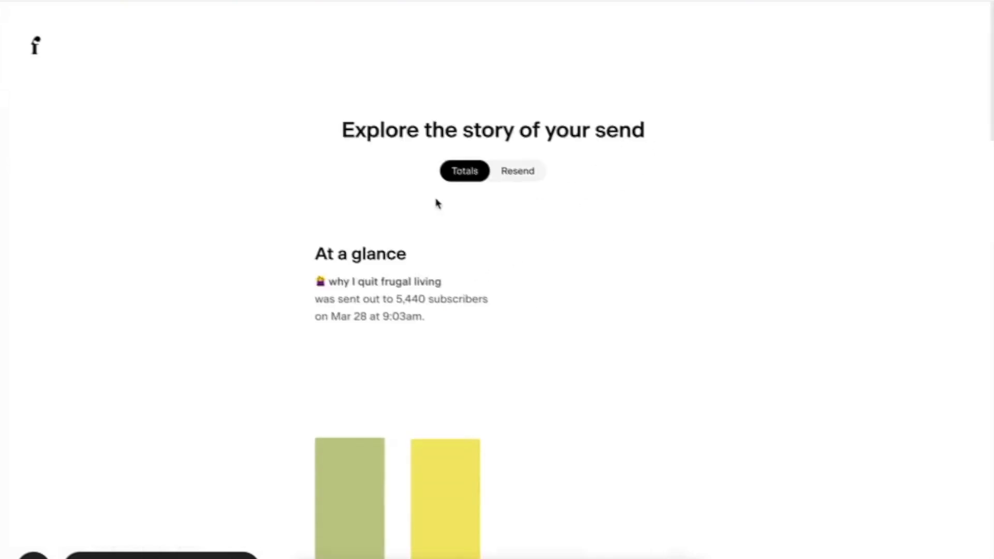
scroll(279, 145, down, 4)
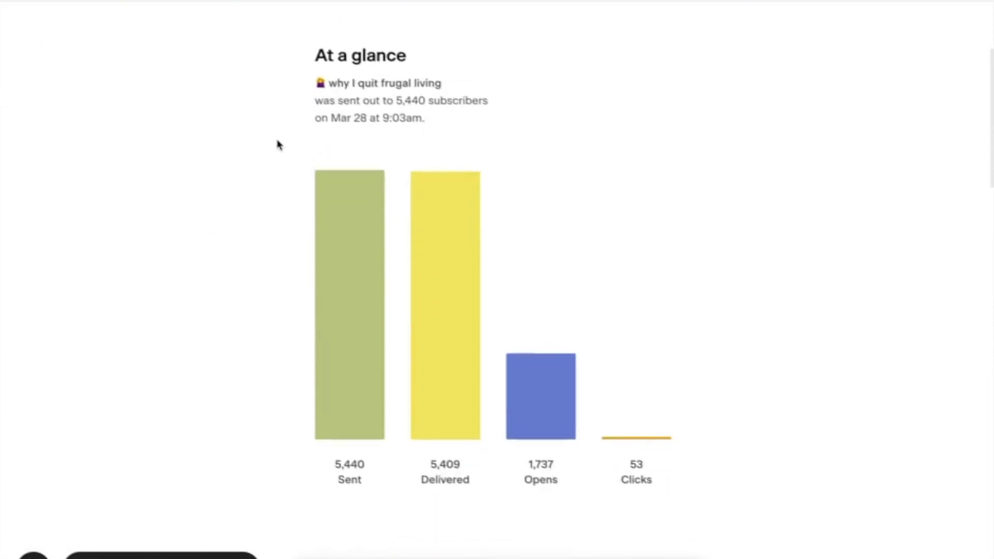
scroll(278, 145, up, 3)
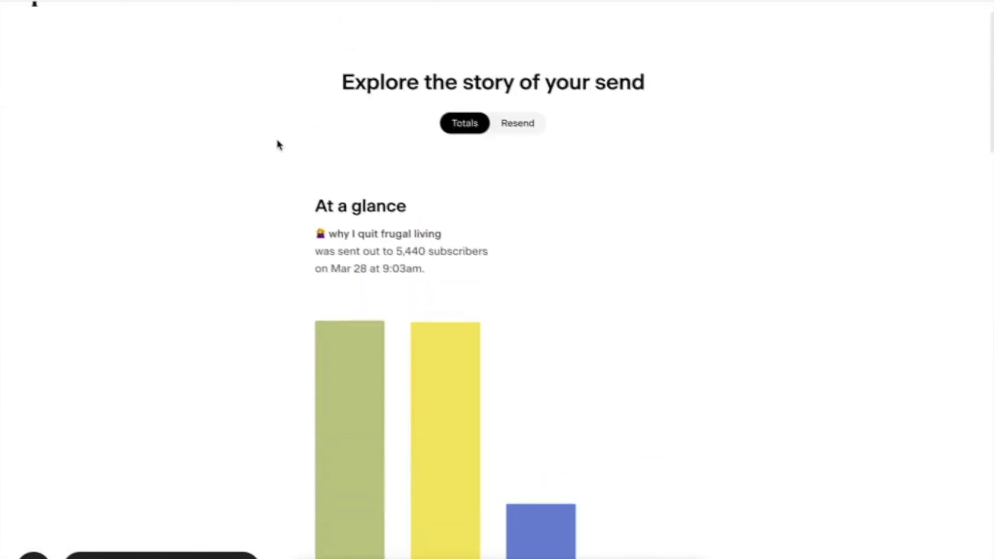
click(523, 127)
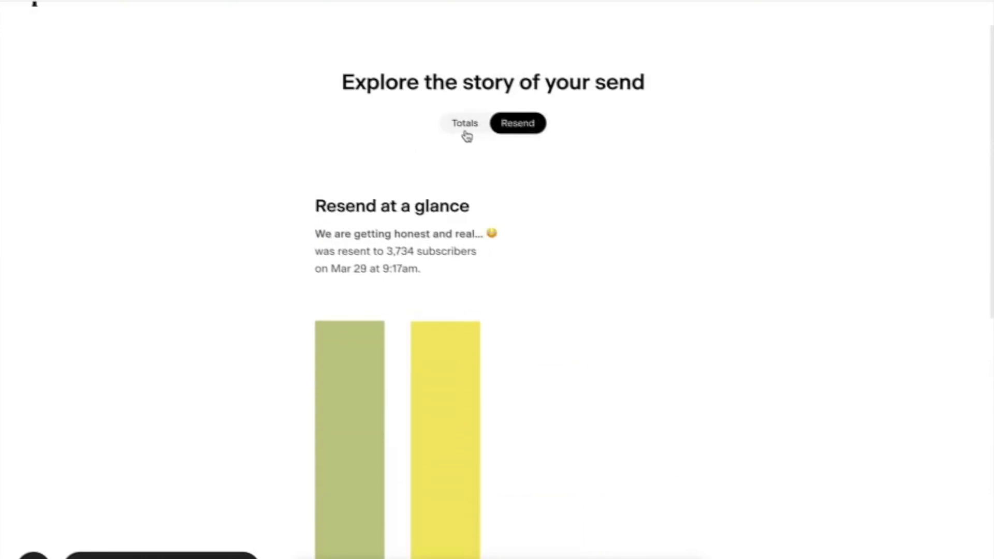
scroll(645, 182, down, 3)
scroll(645, 181, up, 2)
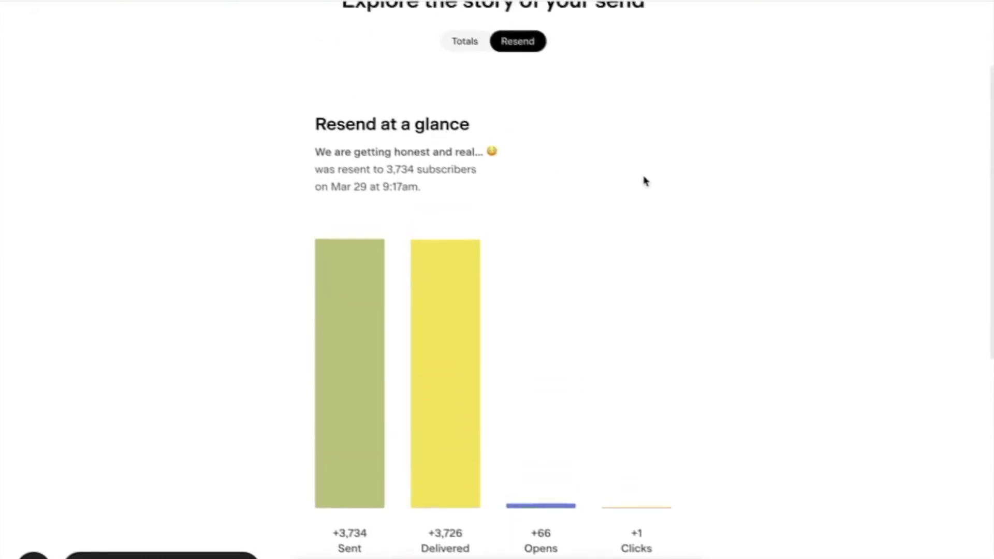
Step: Switch the results back to totals and open the list of subscribers who opened the email
click(455, 41)
scroll(213, 107, down, 3)
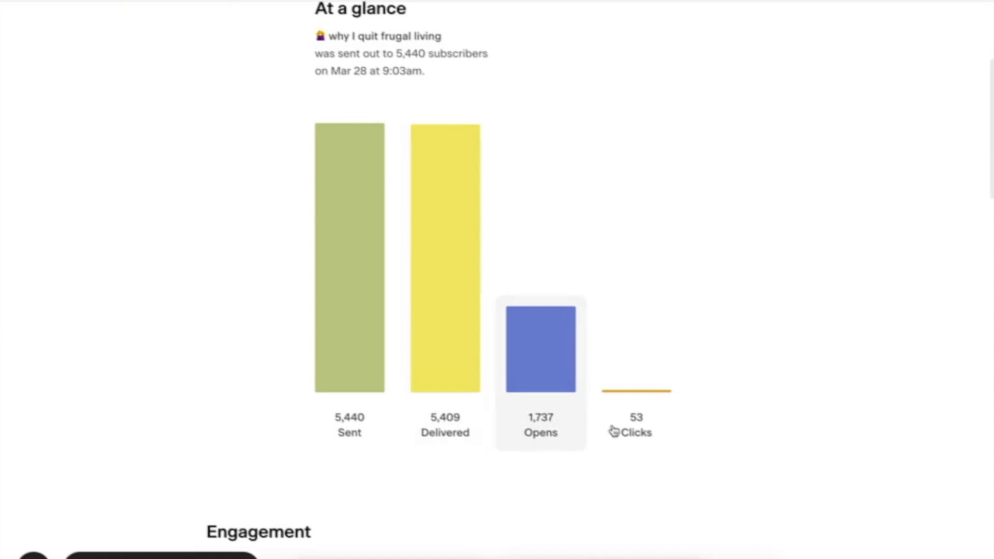
click(575, 413)
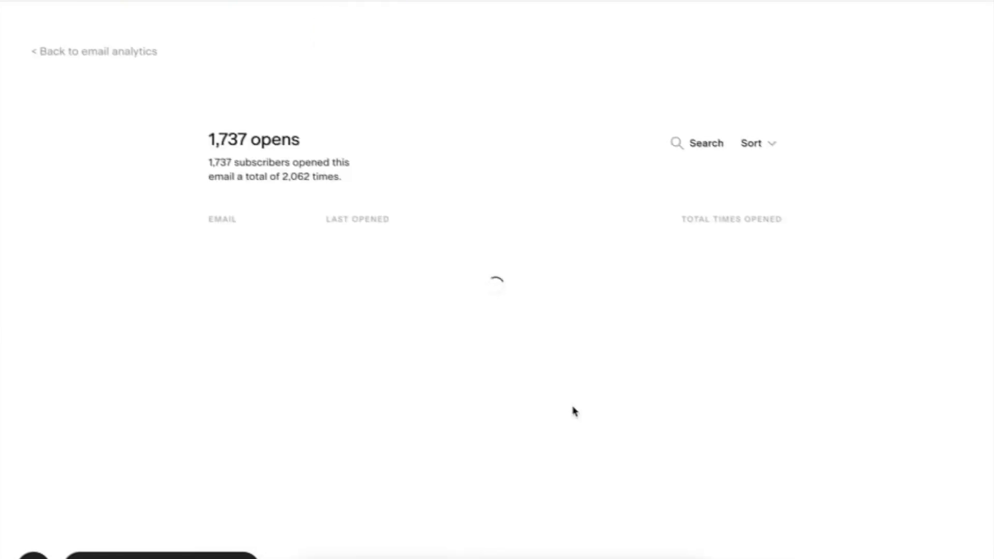
Step: Look through the opens list for when each subscriber last opened the email and how many times
scroll(437, 202, down, 3)
scroll(437, 202, down, 5)
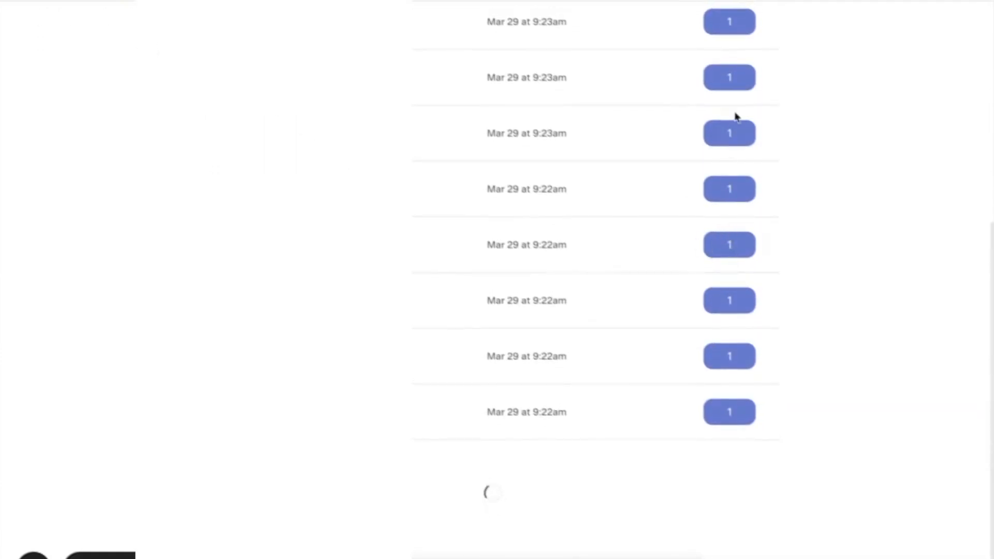
scroll(739, 127, down, 3)
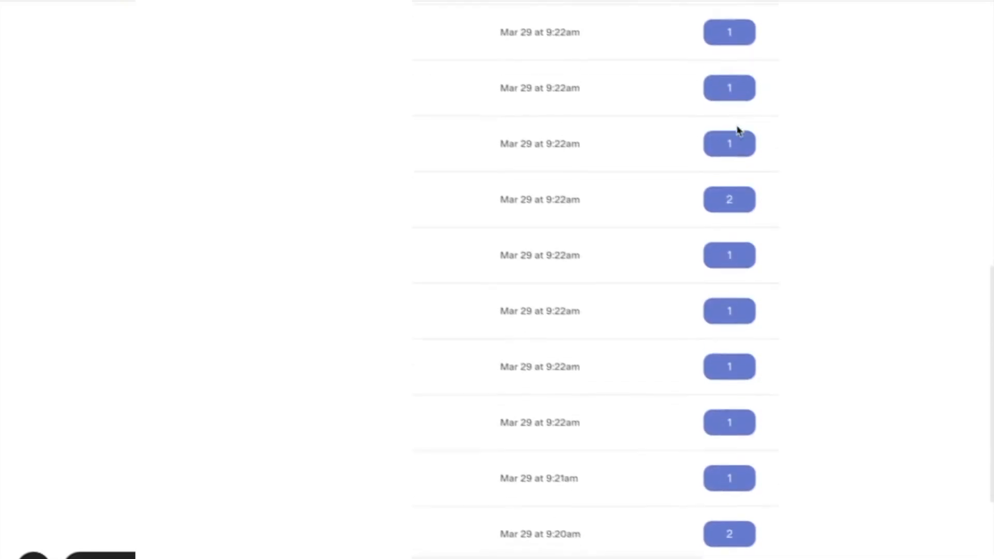
scroll(701, 410, down, 4)
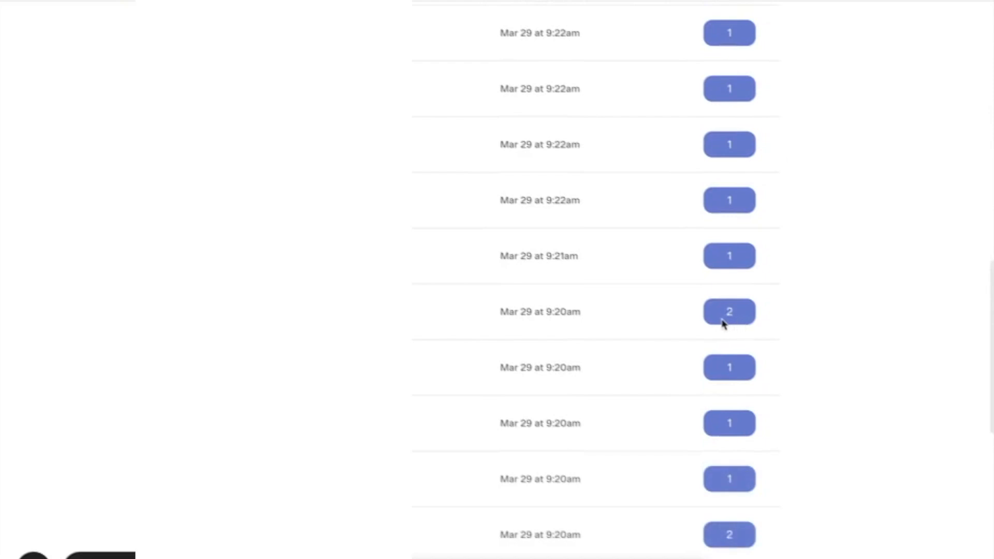
scroll(722, 341, down, 2)
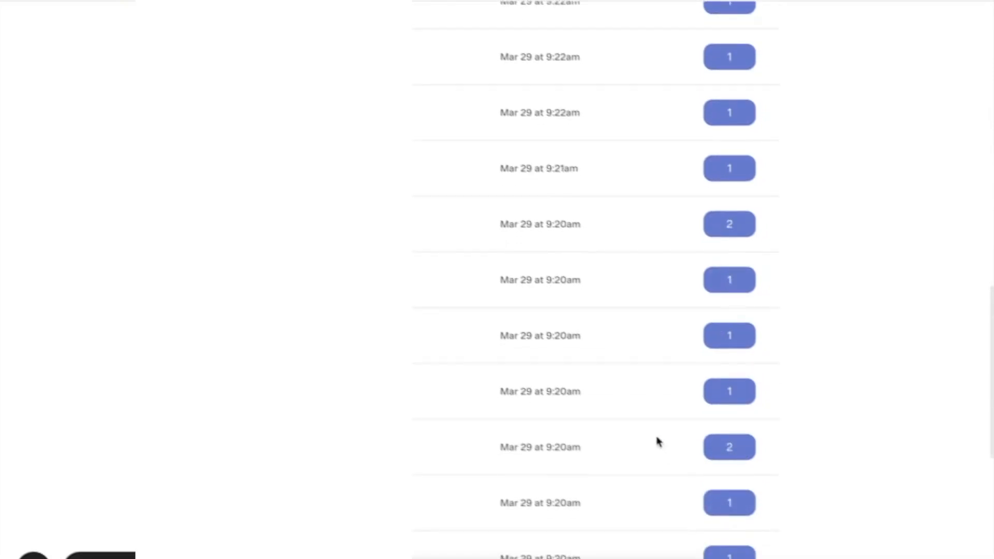
scroll(648, 430, down, 2)
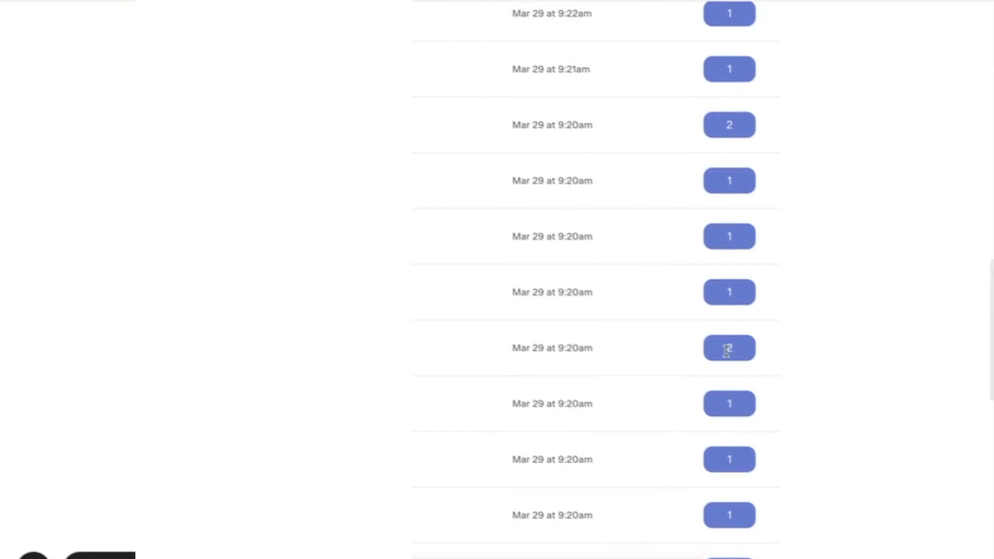
scroll(523, 318, up, 15)
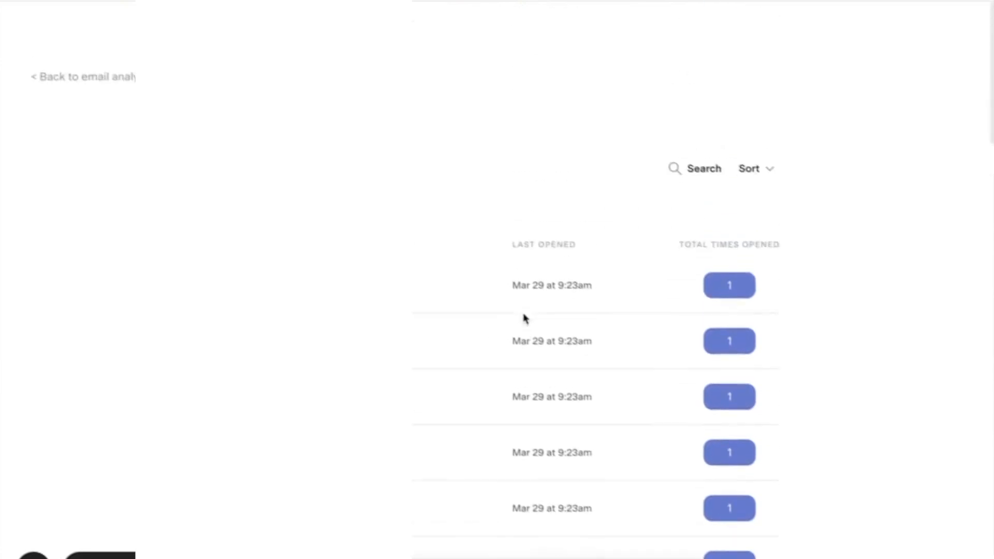
Step: Return to the email analytics, open the clicks report, and compare unique and total clicks for each link
click(103, 53)
click(657, 412)
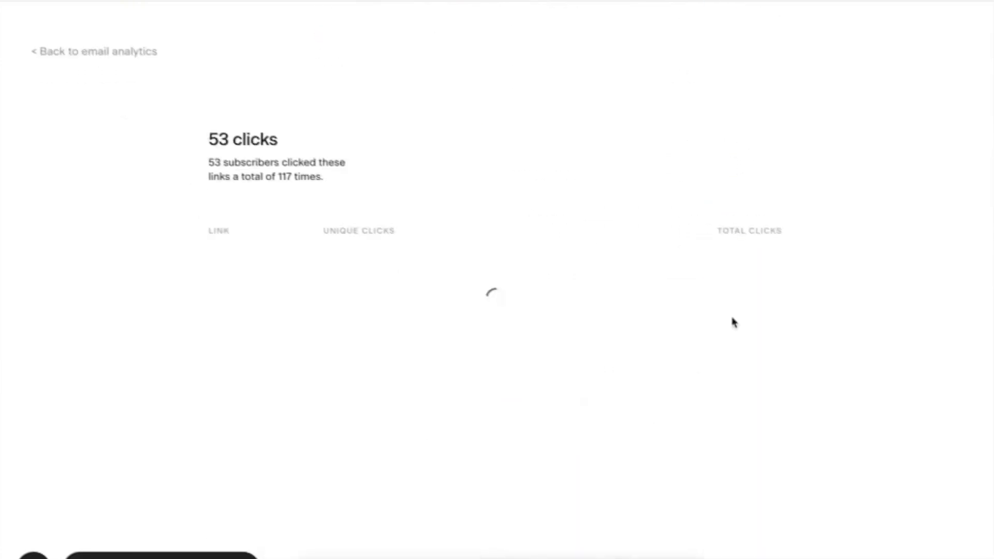
scroll(768, 284, down, 4)
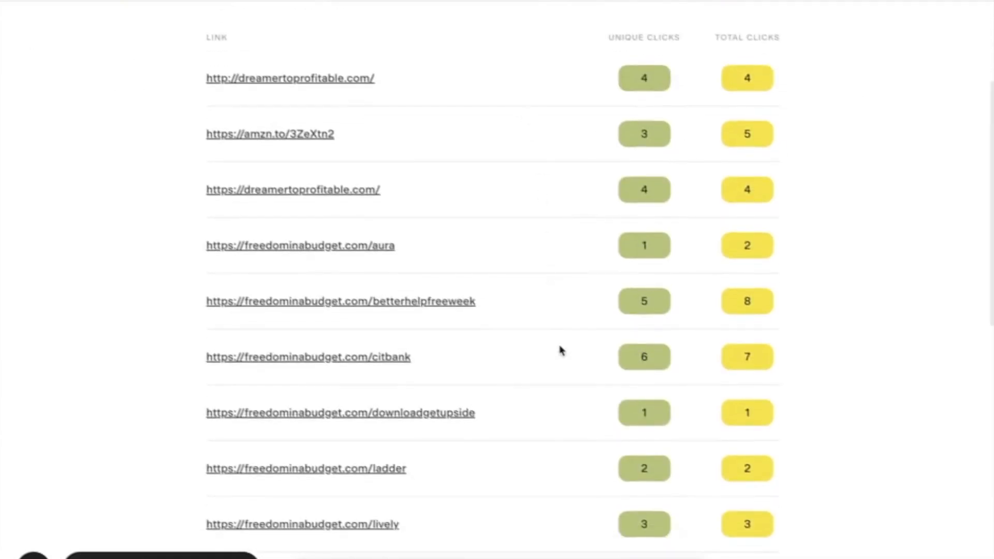
scroll(561, 351, down, 6)
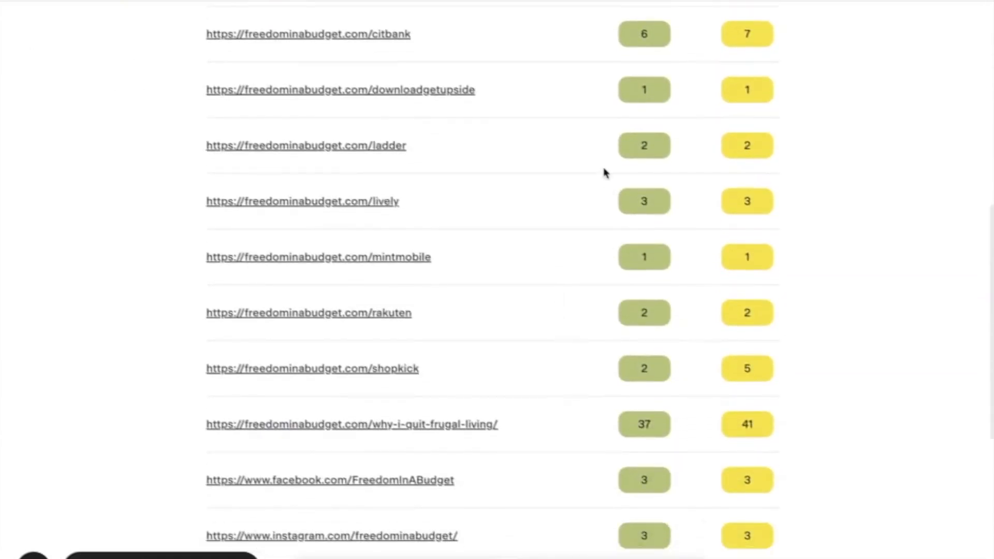
scroll(606, 173, down, 7)
scroll(605, 172, up, 15)
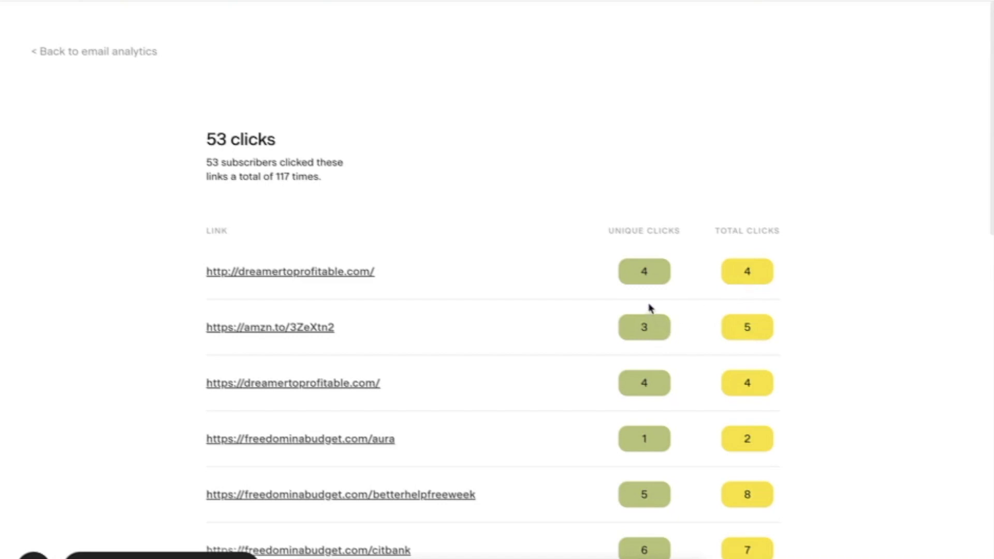
scroll(650, 308, down, 1)
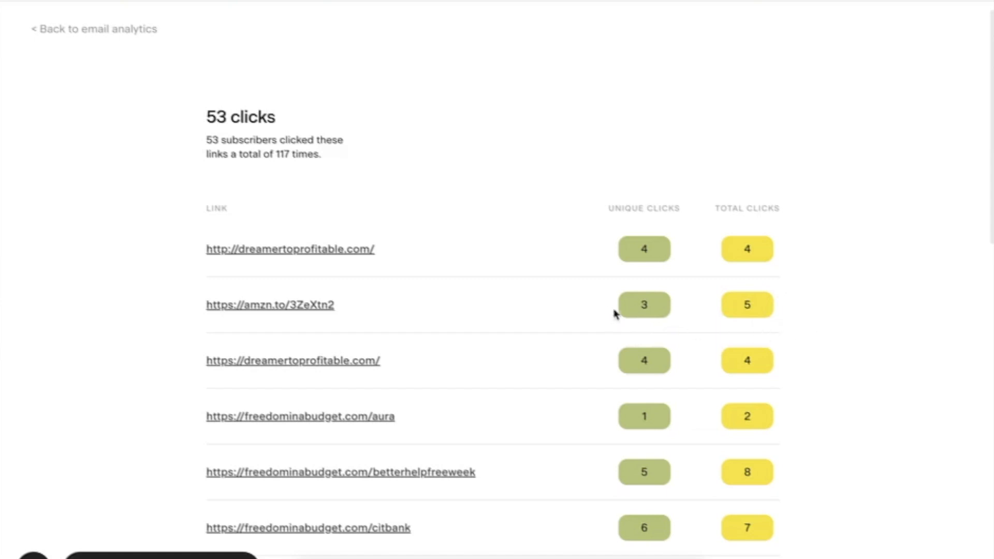
scroll(645, 314, down, 3)
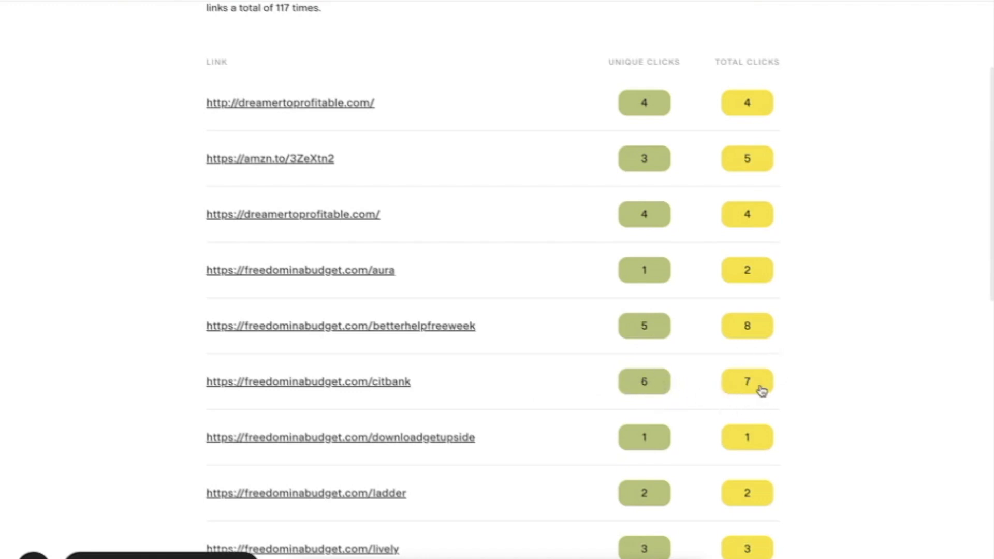
scroll(557, 357, up, 3)
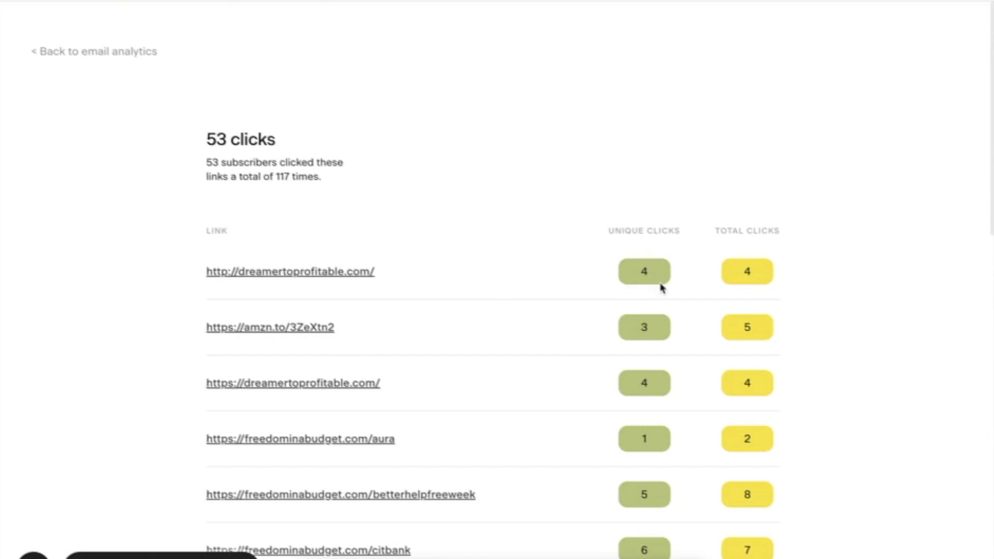
click(661, 283)
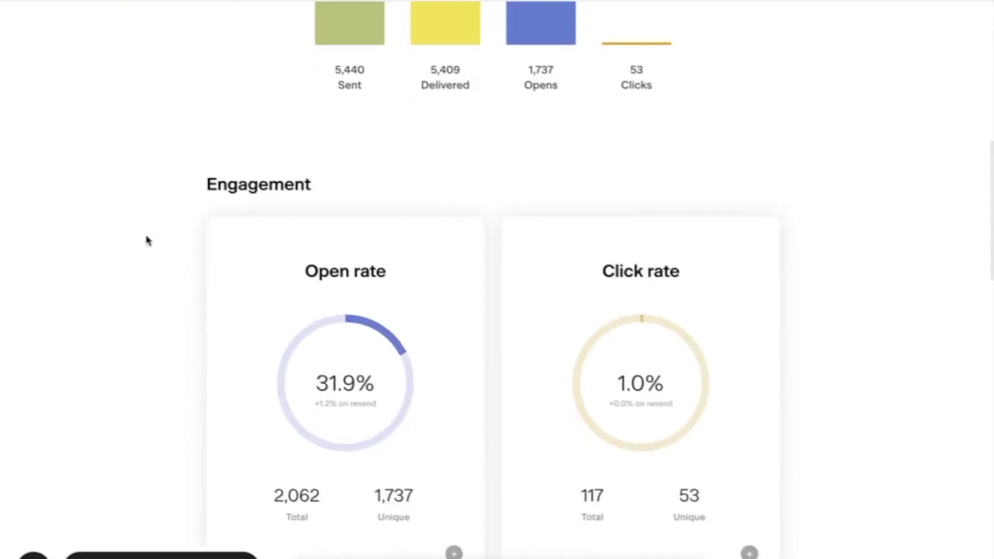
Step: Examine the email's open rate, click rate and opens by device in its analytics
scroll(147, 235, down, 3)
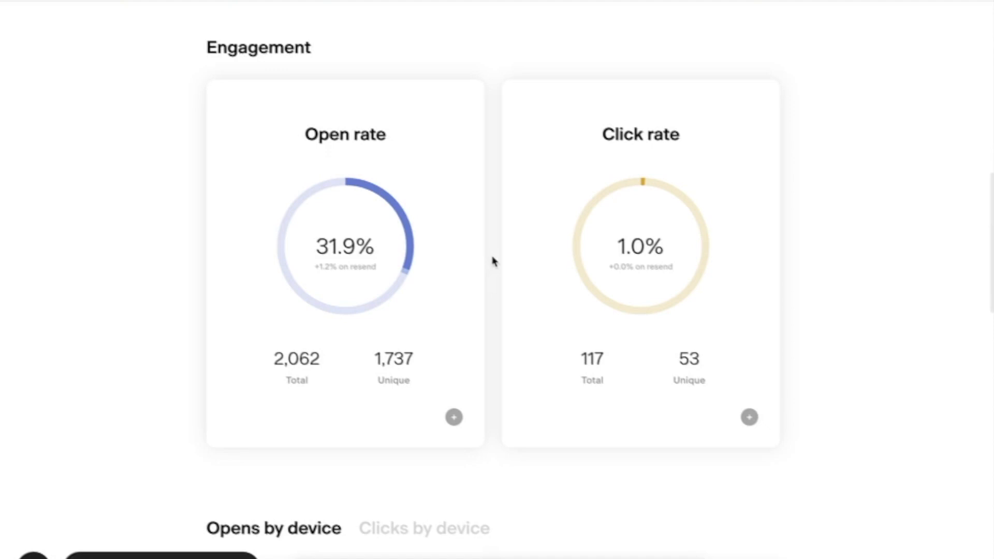
scroll(493, 262, down, 1)
scroll(801, 245, down, 10)
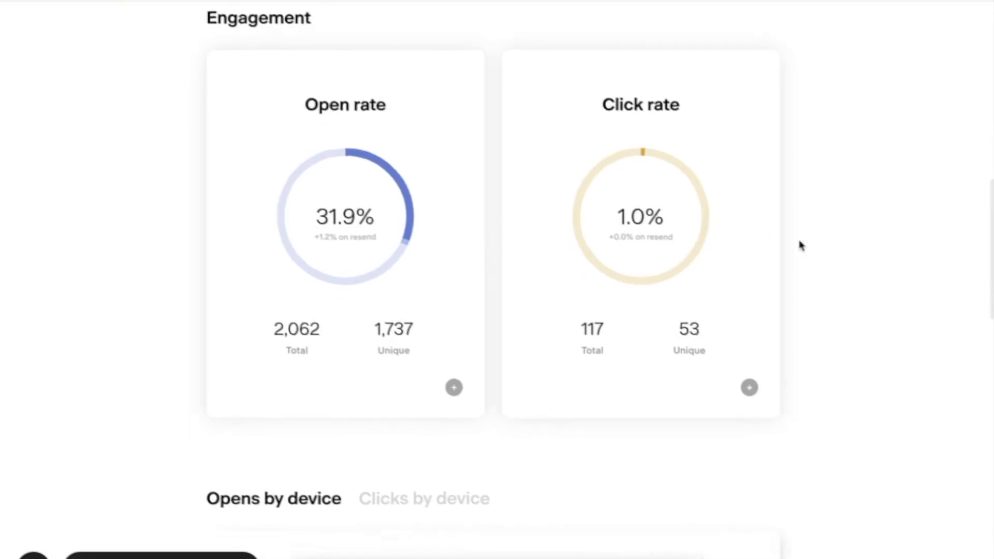
scroll(801, 245, up, 1)
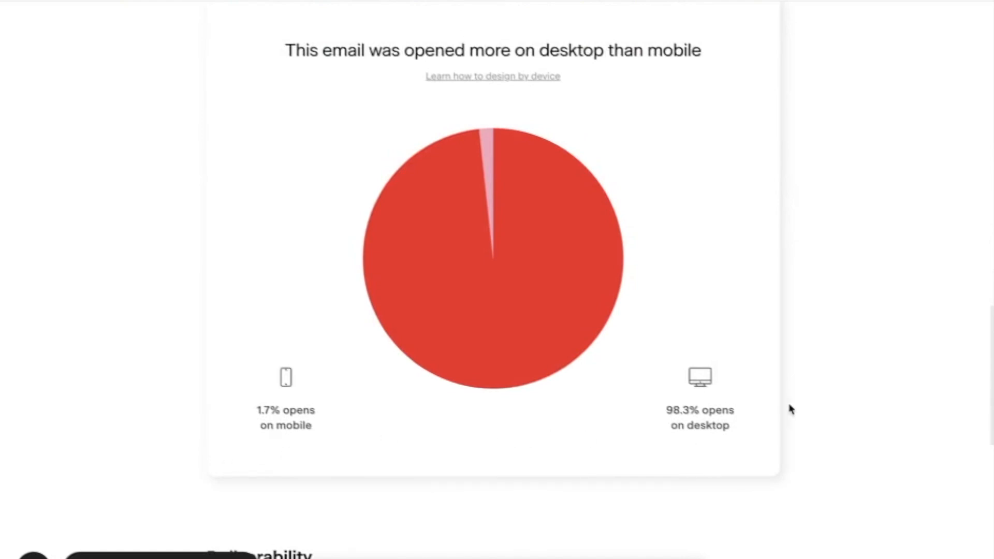
Step: Review the email's deliverability and its bounces, unsubscribes and spam reports
scroll(848, 318, down, 9)
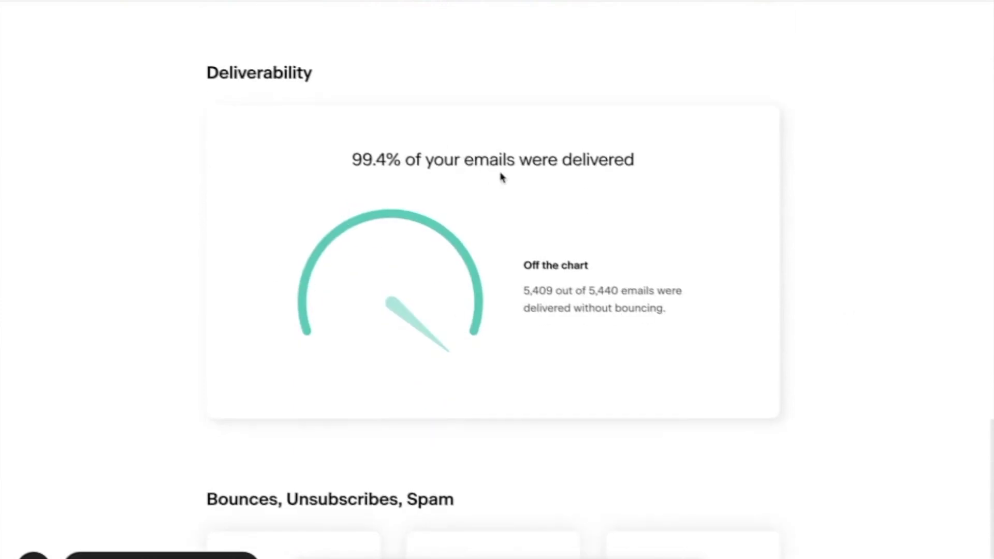
scroll(501, 177, down, 1)
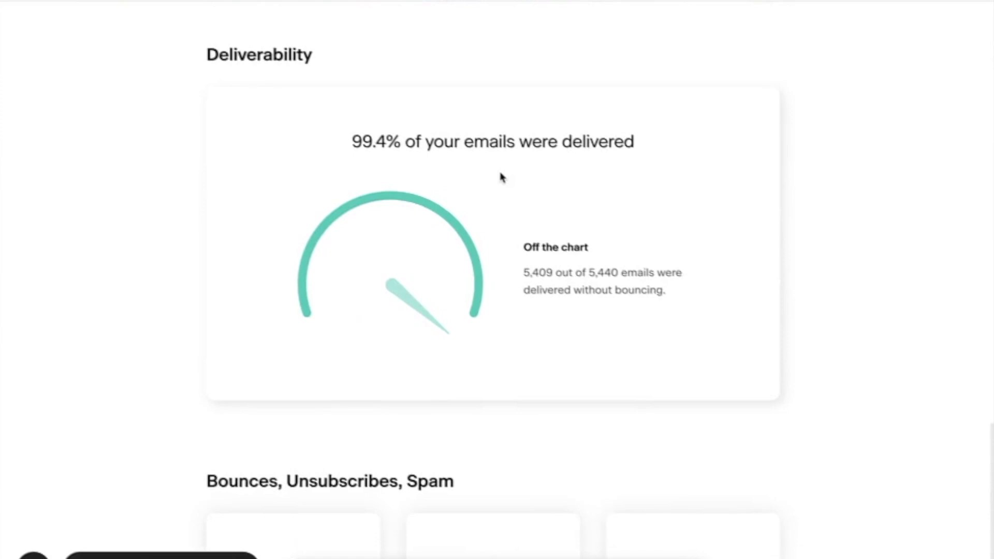
scroll(501, 177, down, 1)
scroll(501, 178, down, 5)
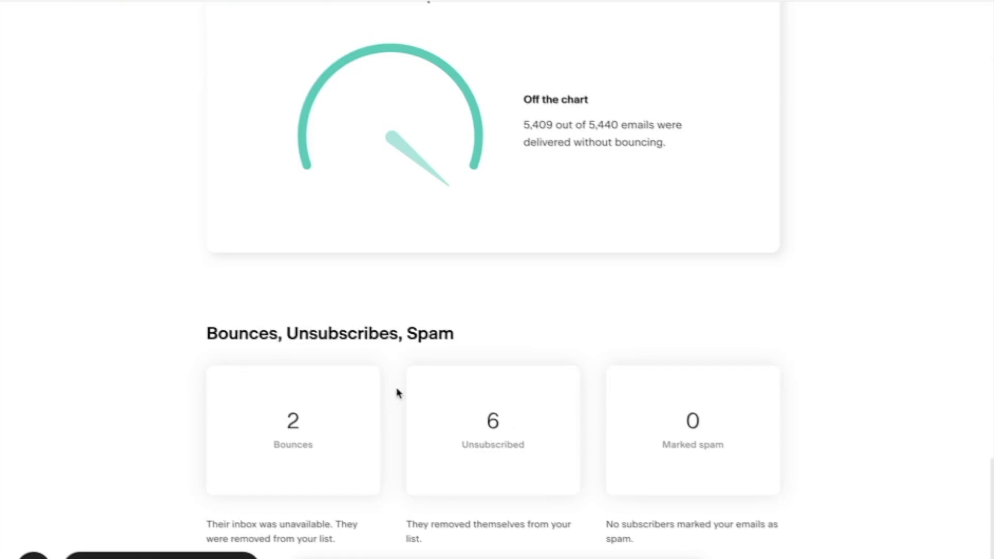
scroll(398, 393, up, 1)
scroll(399, 393, down, 1)
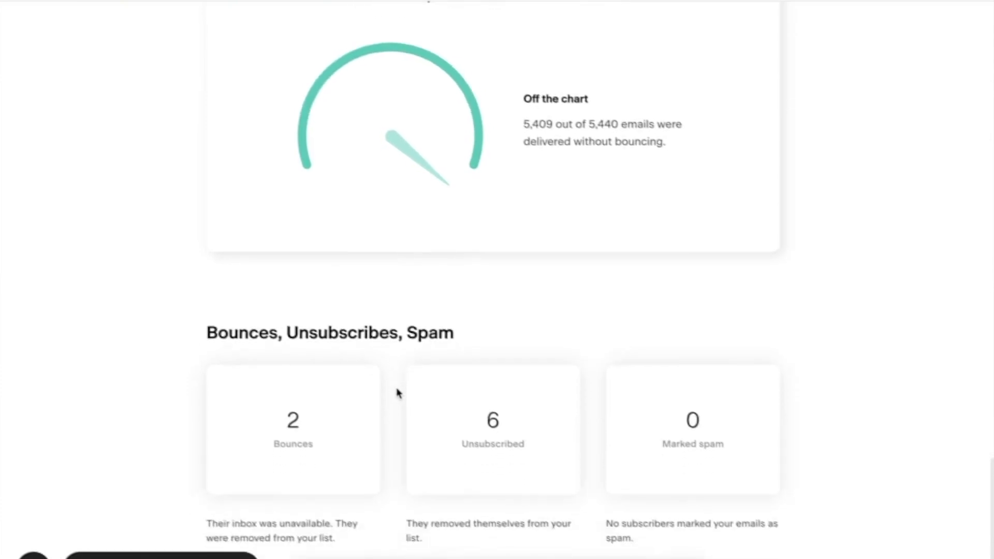
Step: Switch the analytics to the resend results and examine the resend chart and rate increases
scroll(399, 393, up, 20)
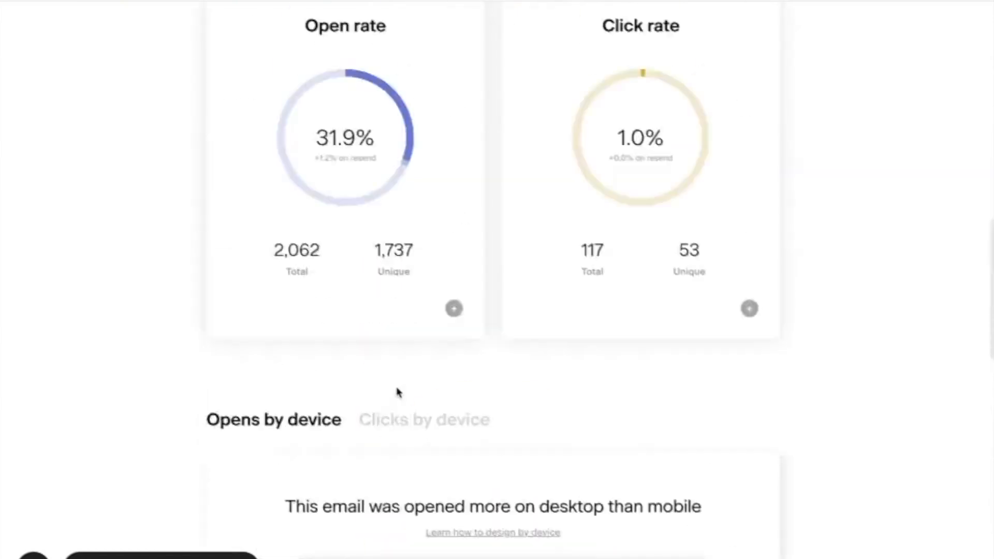
click(516, 95)
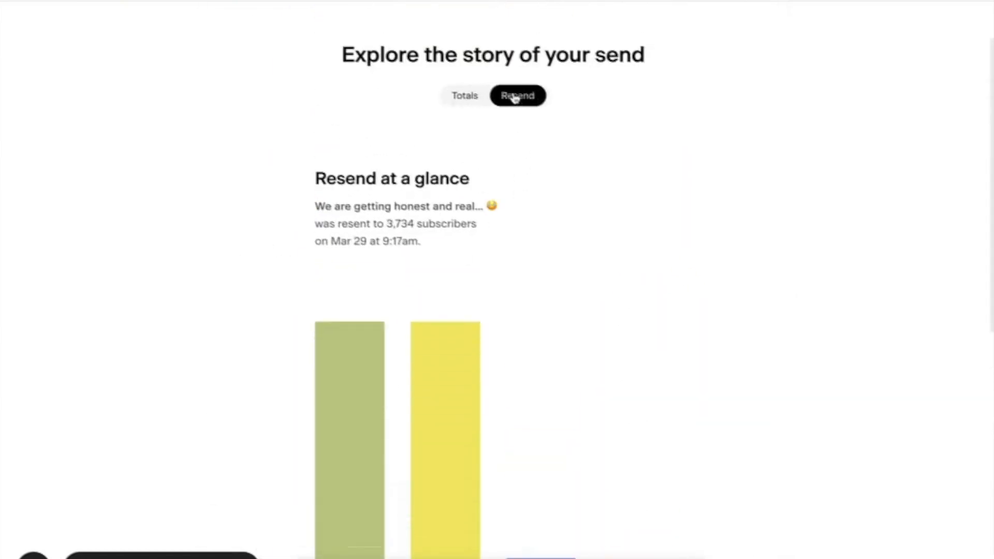
scroll(680, 124, down, 2)
scroll(682, 124, down, 10)
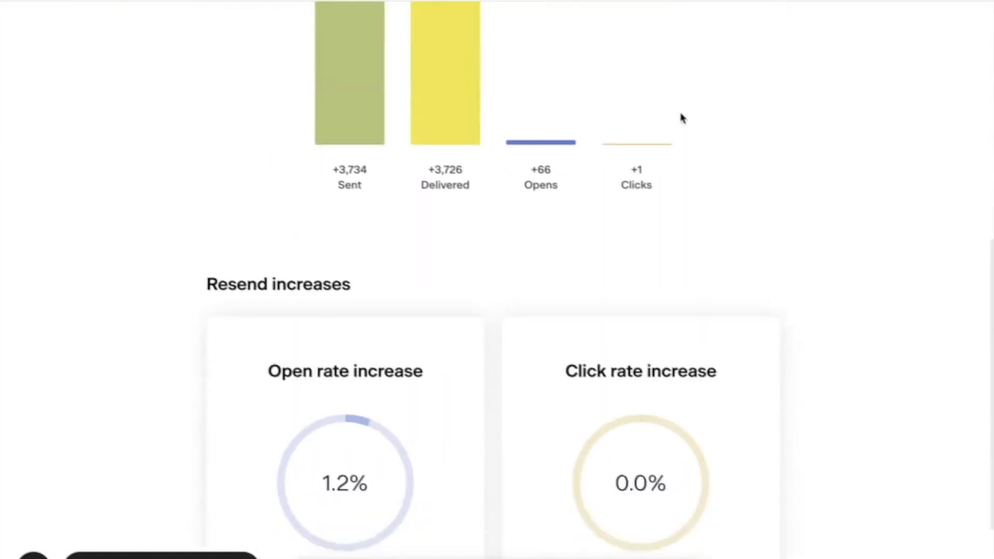
scroll(348, 181, up, 2)
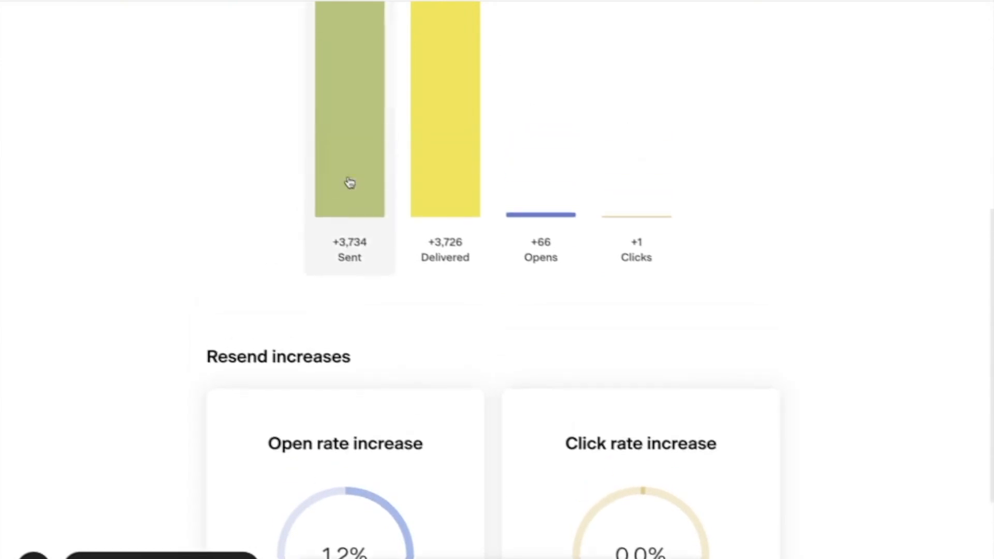
scroll(346, 263, up, 2)
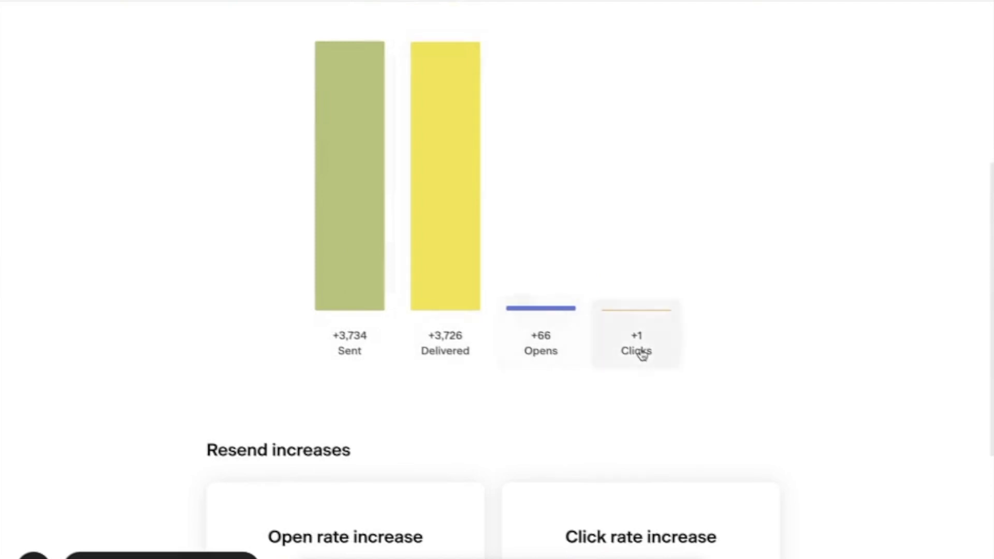
Step: Open the list of subscribers who opened the resent email and look through their open times
click(548, 345)
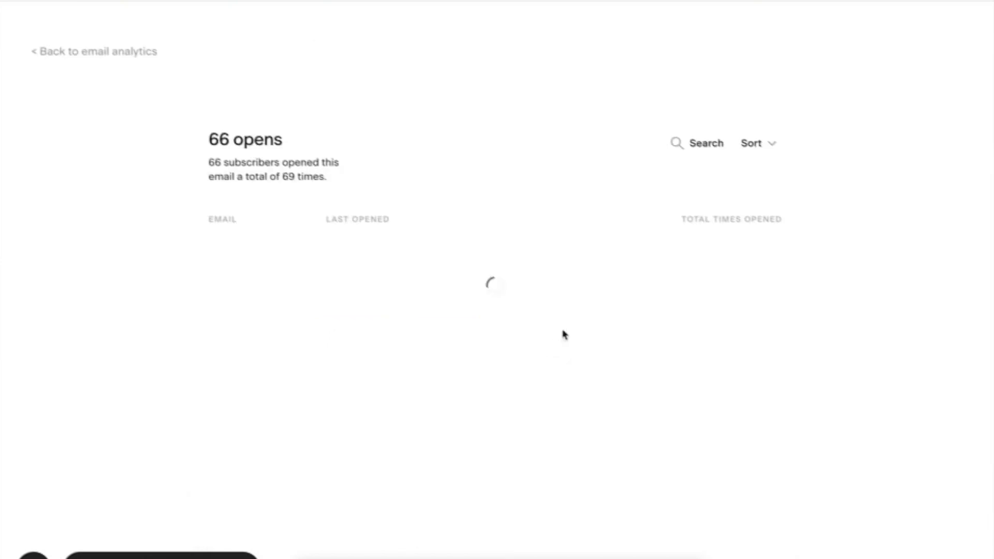
scroll(421, 275, down, 5)
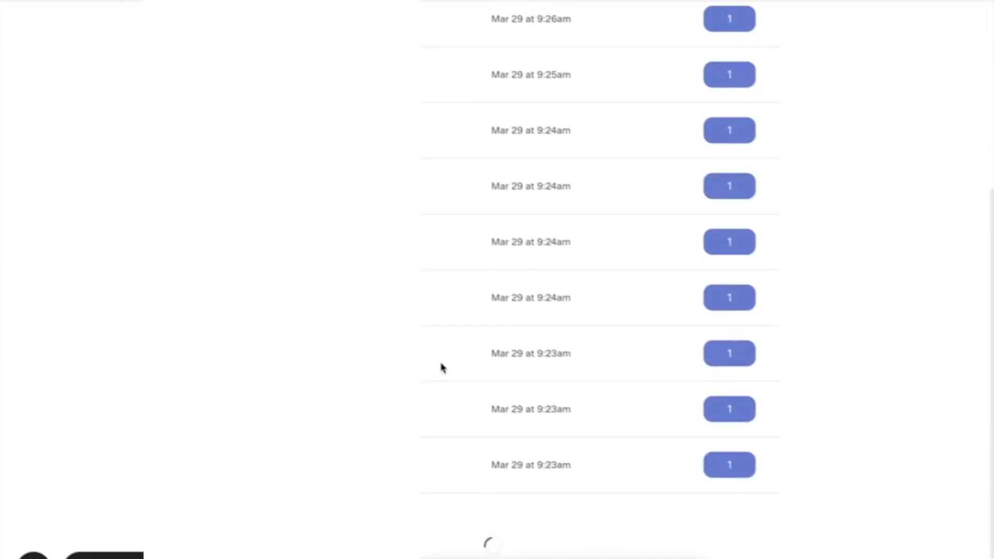
scroll(442, 363, down, 3)
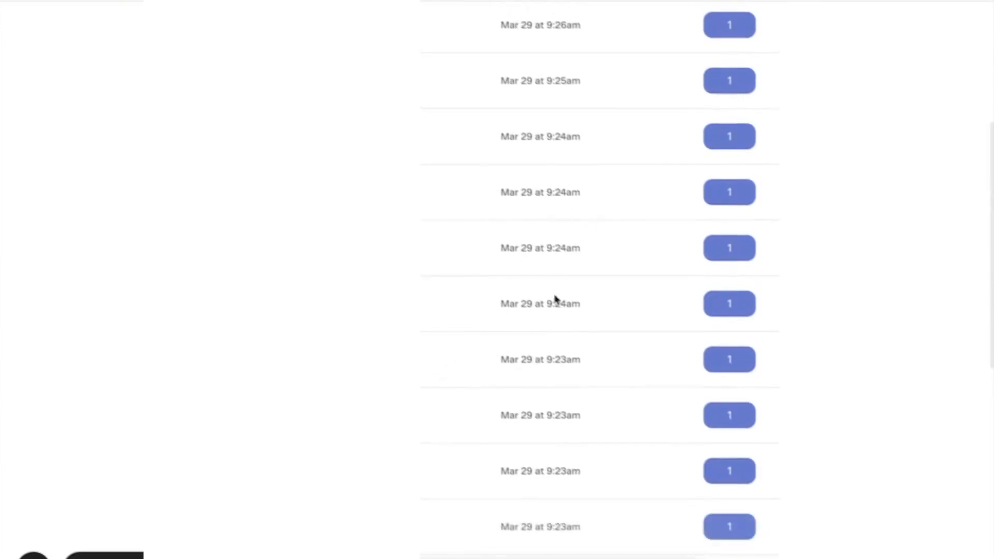
scroll(744, 214, down, 5)
scroll(744, 214, up, 10)
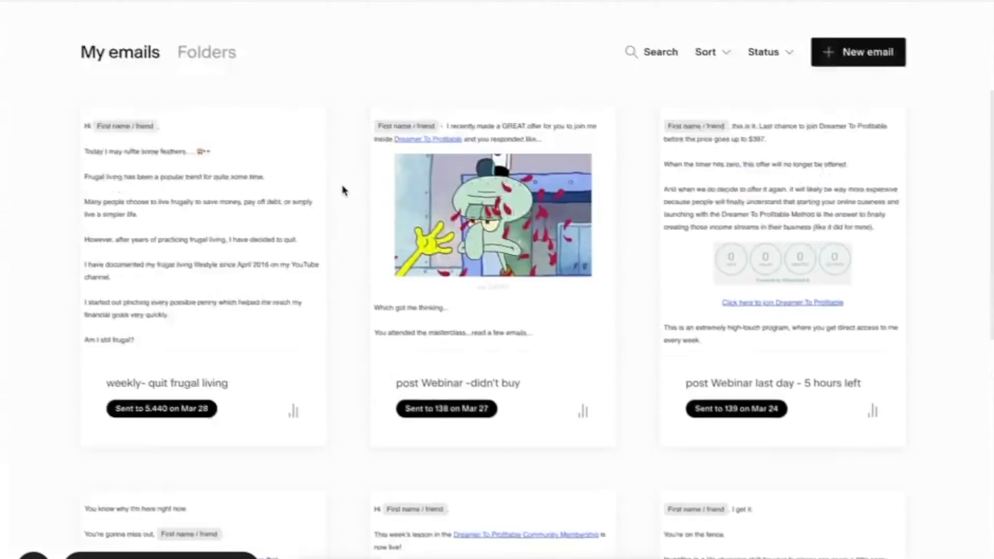
Step: Go to the Forms section and look through the existing forms and their opt-ins
scroll(344, 191, up, 3)
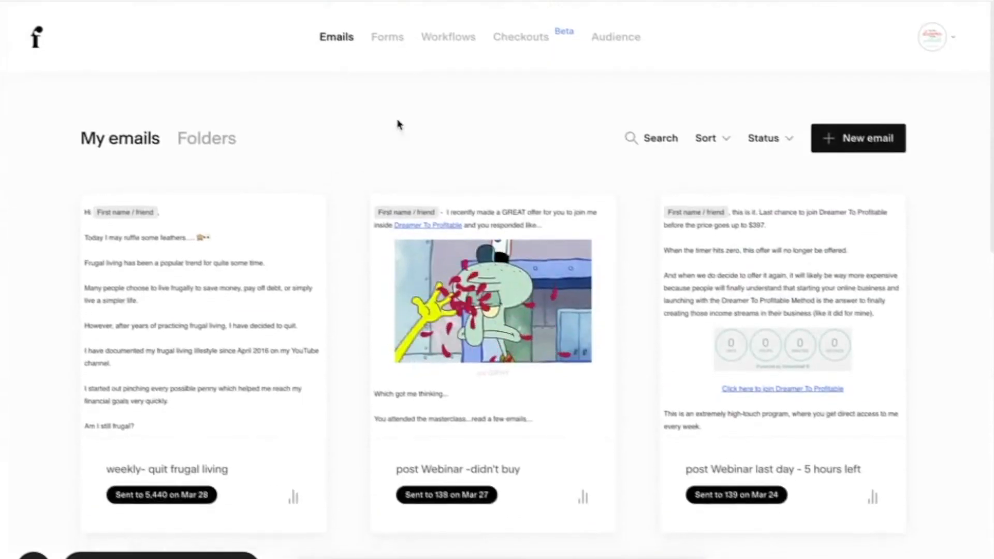
click(390, 43)
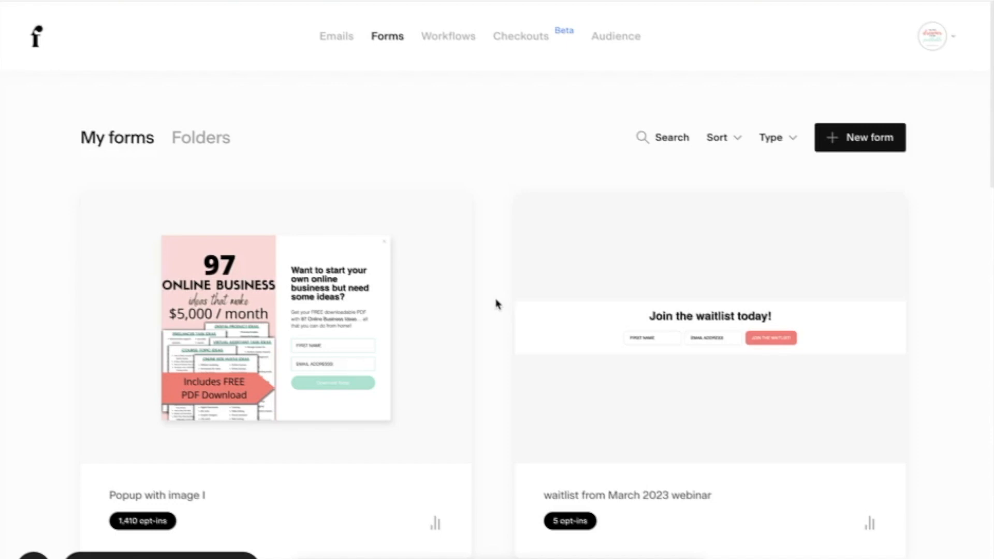
scroll(496, 304, down, 5)
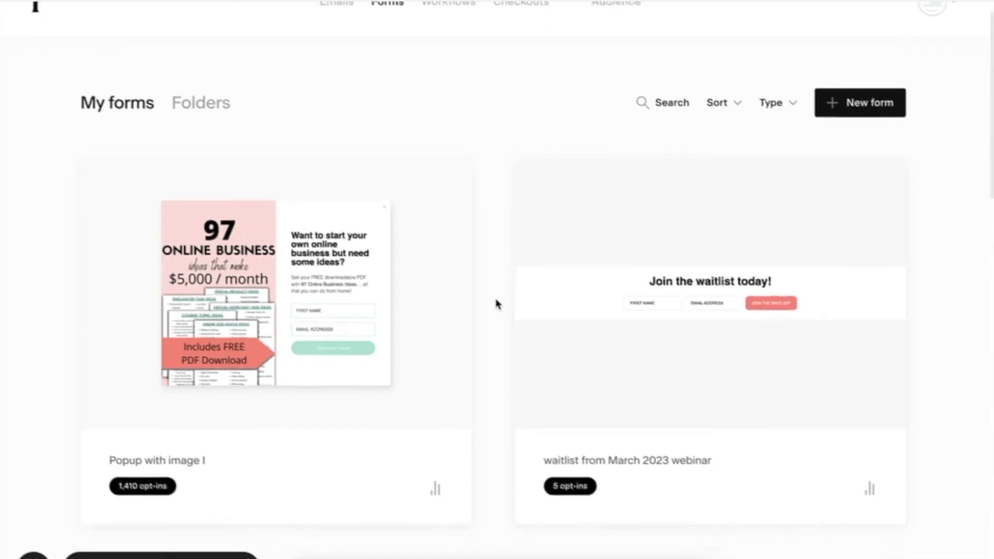
scroll(496, 304, down, 15)
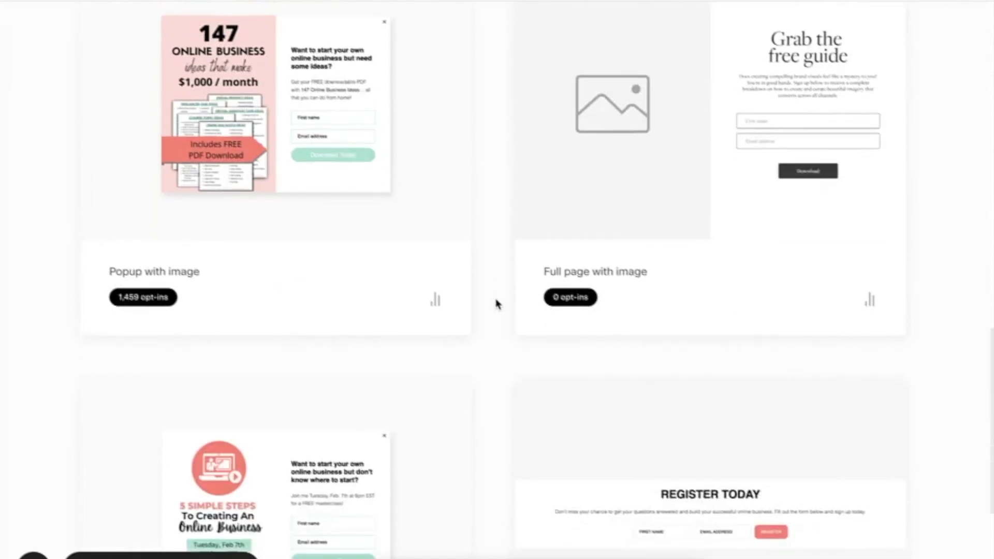
scroll(497, 304, up, 10)
mouse_move(308, 266)
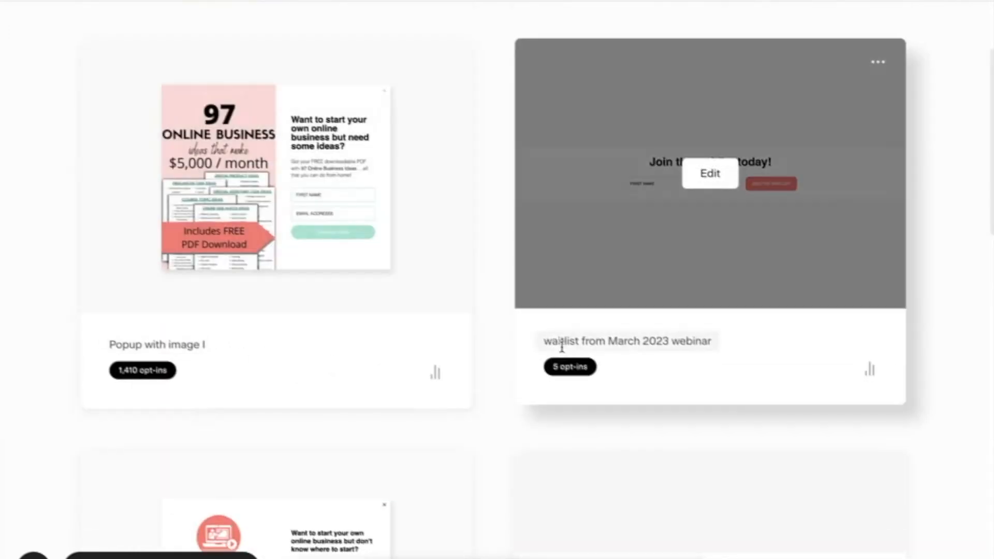
Step: Look through the March 2023 webinar forms and the older popup and full-page forms
scroll(497, 282, down, 7)
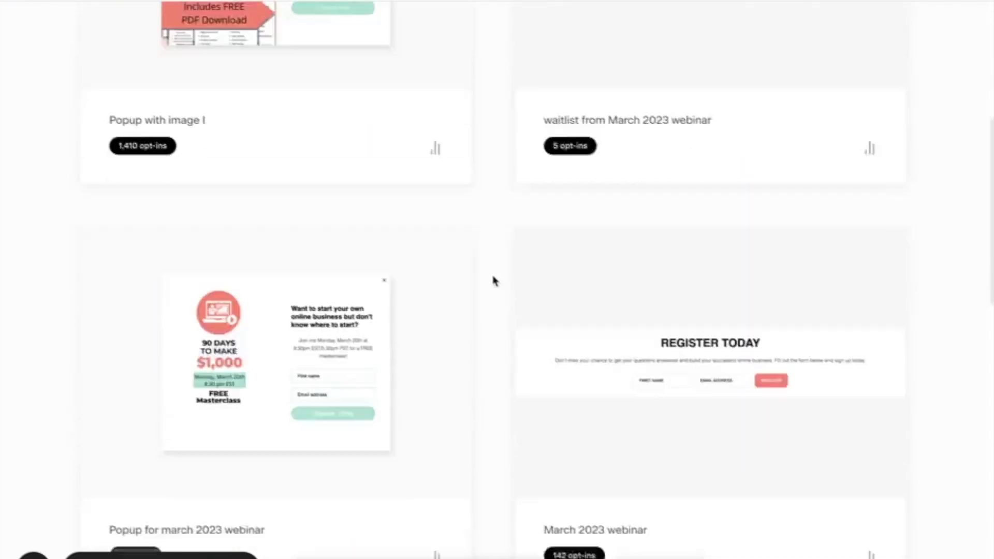
mouse_move(277, 404)
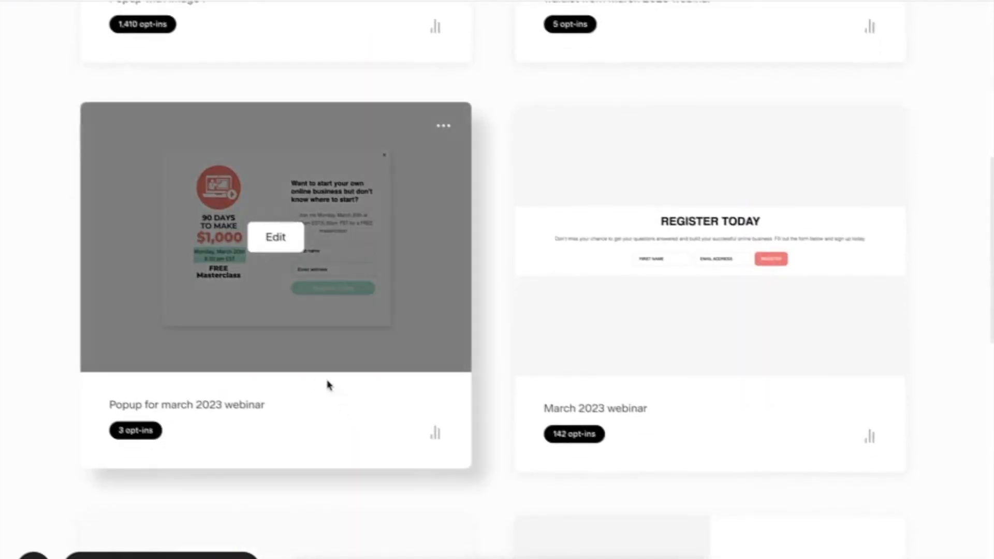
scroll(397, 326, down, 8)
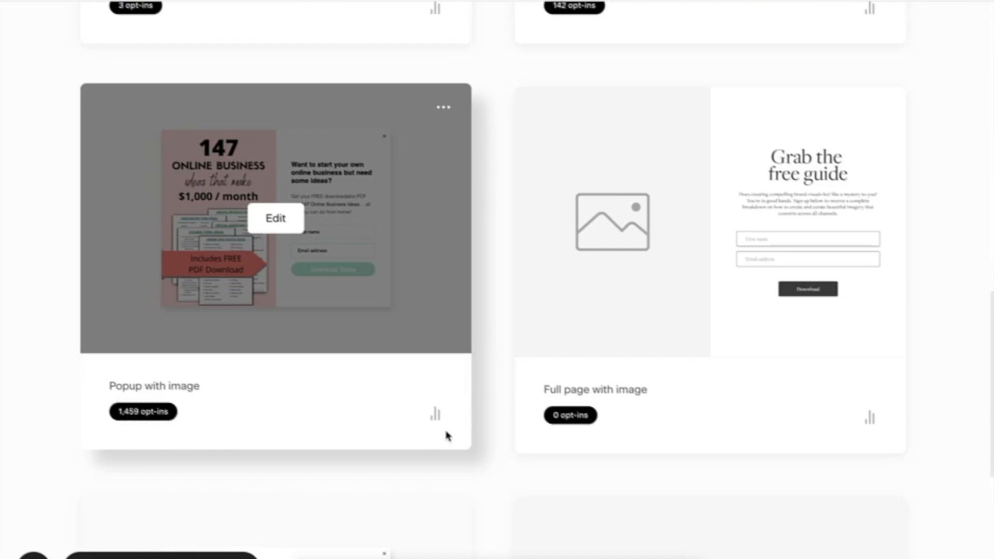
scroll(503, 446, up, 18)
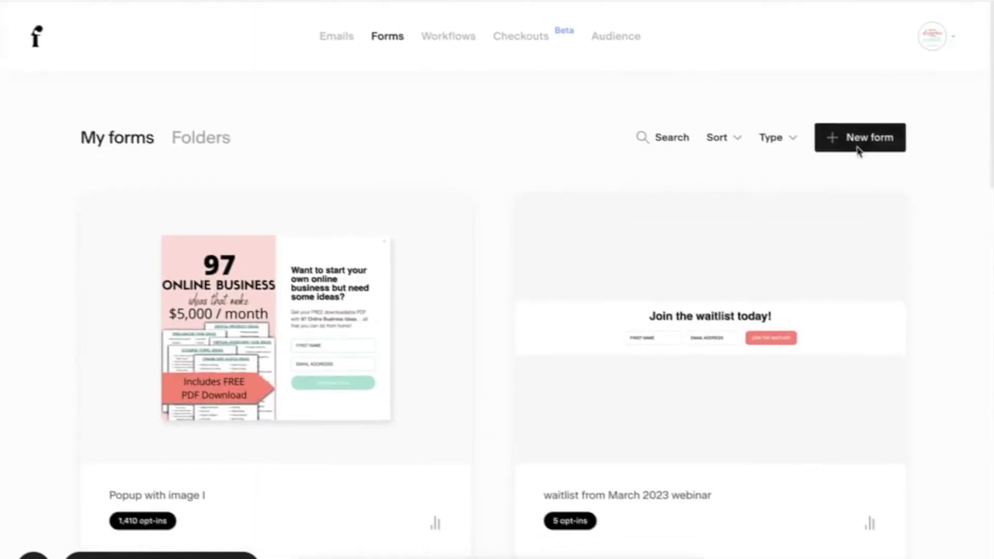
Step: Start a new form and browse the popup, inline and full page templates
click(859, 149)
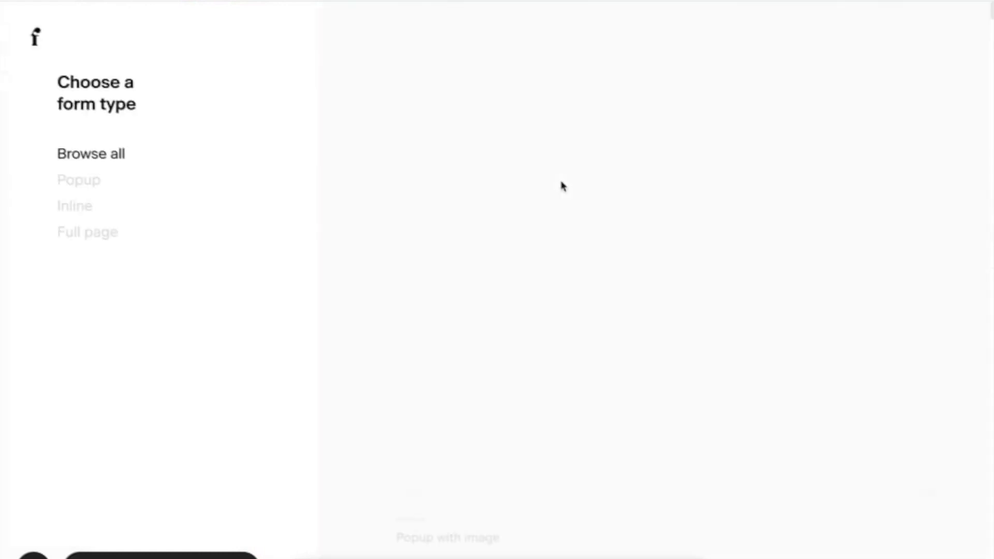
scroll(346, 239, down, 12)
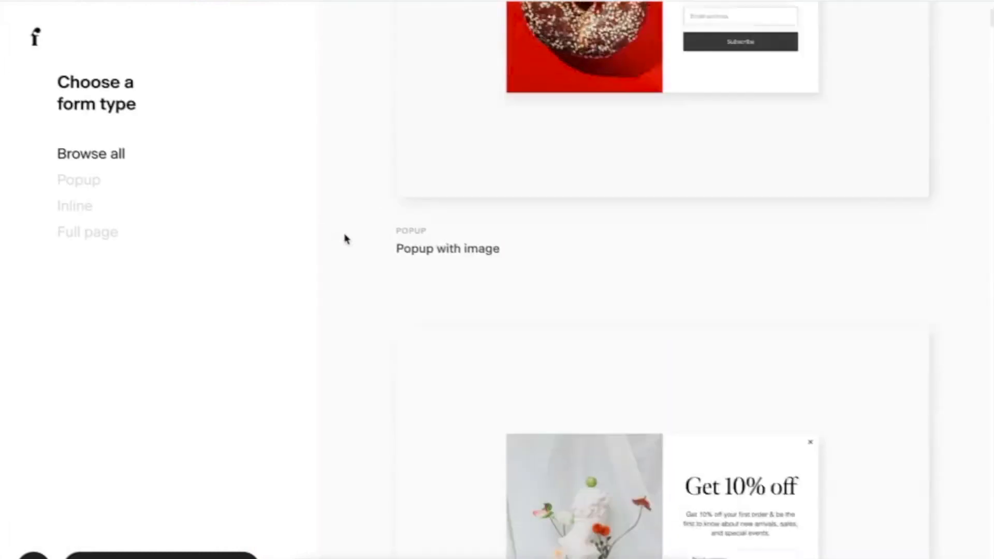
click(67, 186)
scroll(406, 248, down, 7)
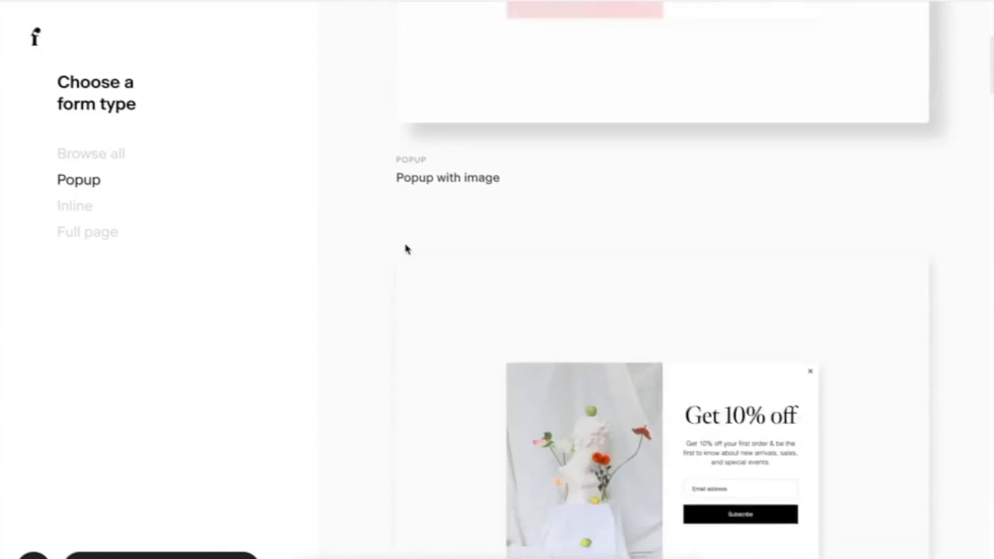
click(96, 209)
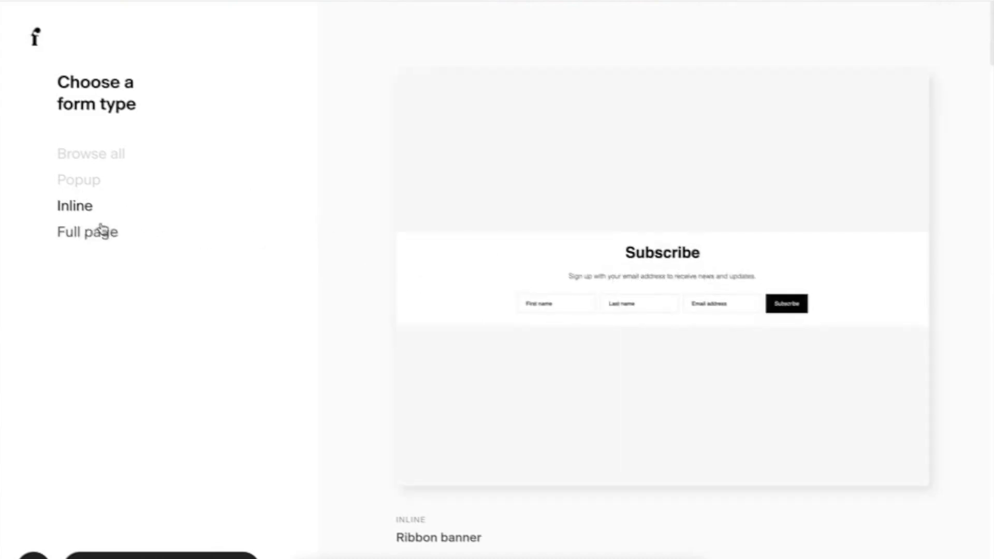
click(290, 230)
scroll(363, 232, down, 7)
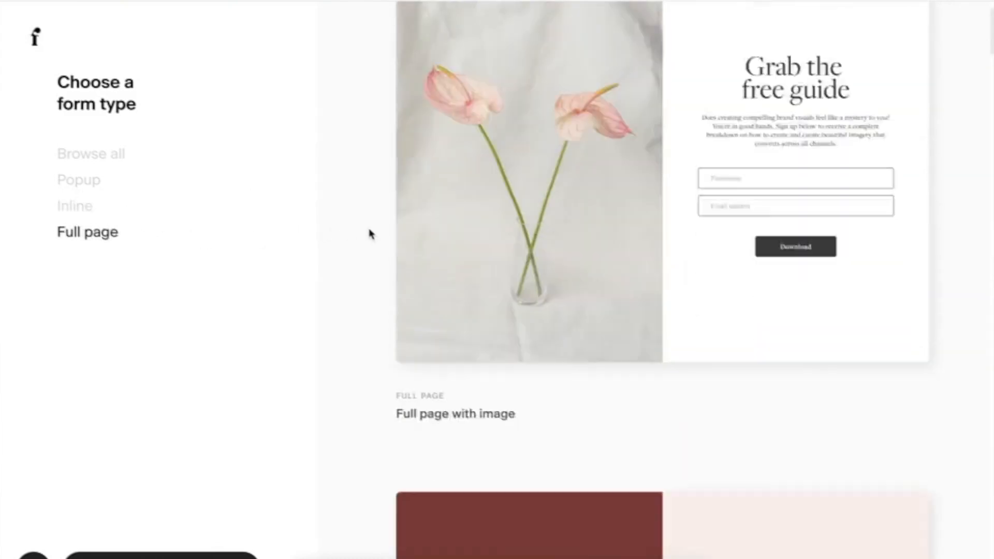
scroll(369, 234, down, 15)
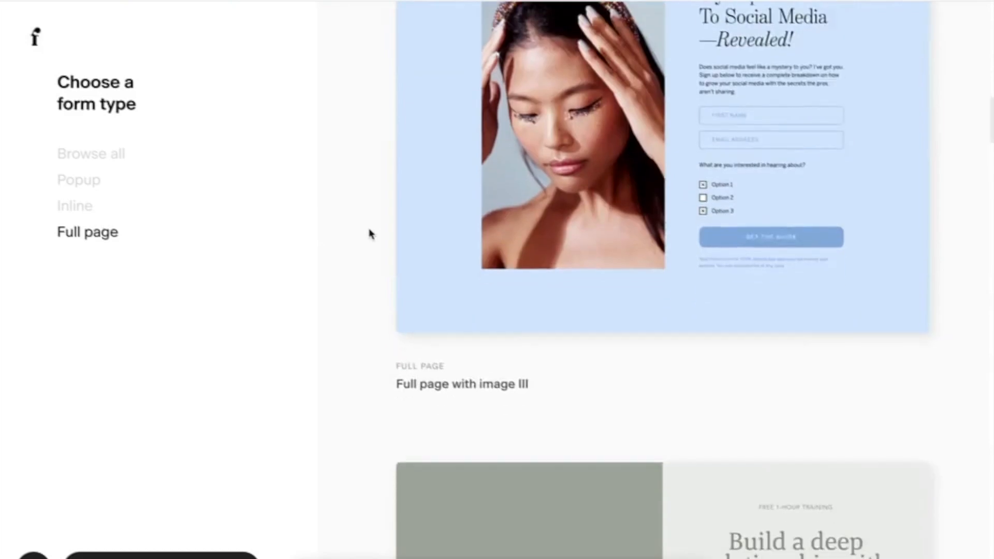
Step: Create a form from the "Full page with image III" template and assign it to the existing Test segment
mouse_move(787, 111)
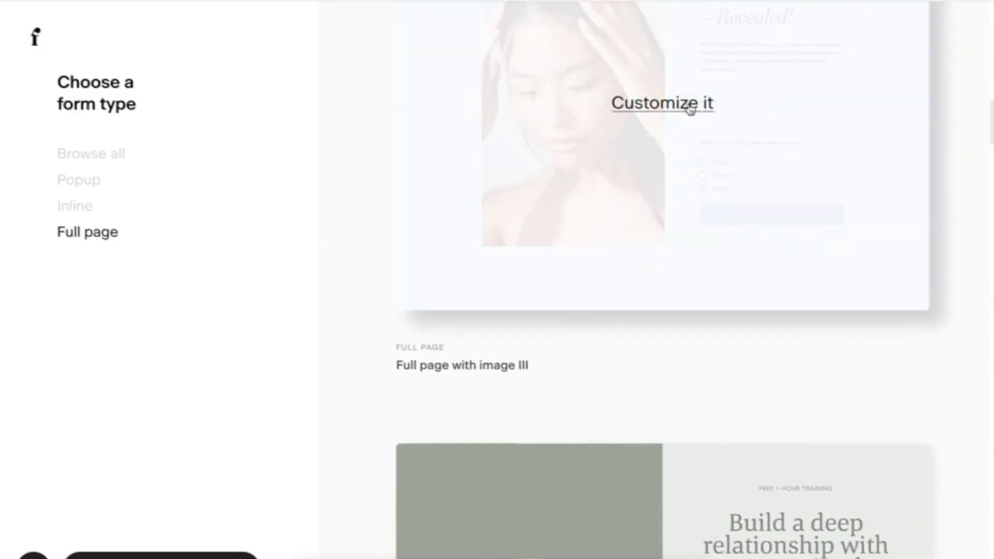
click(692, 109)
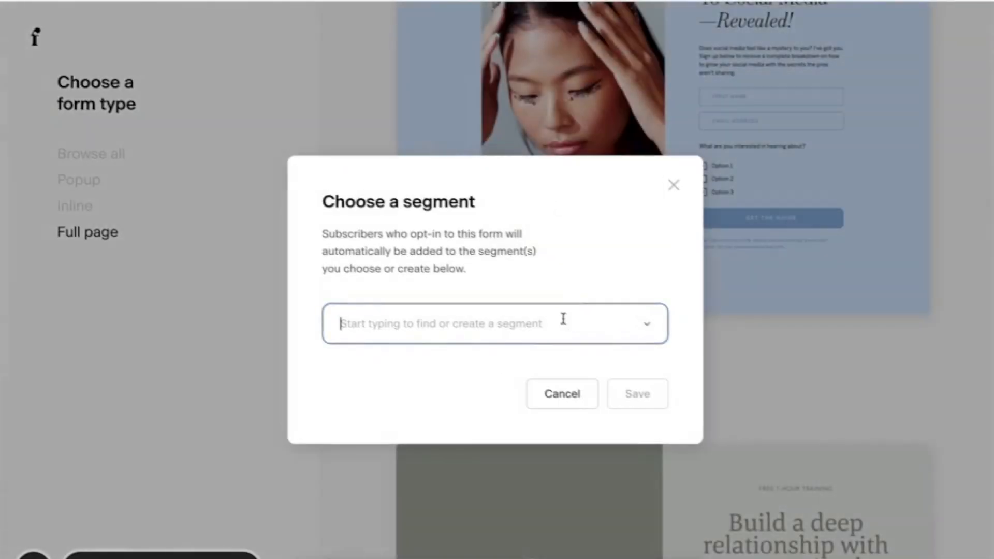
click(563, 318)
text(test)
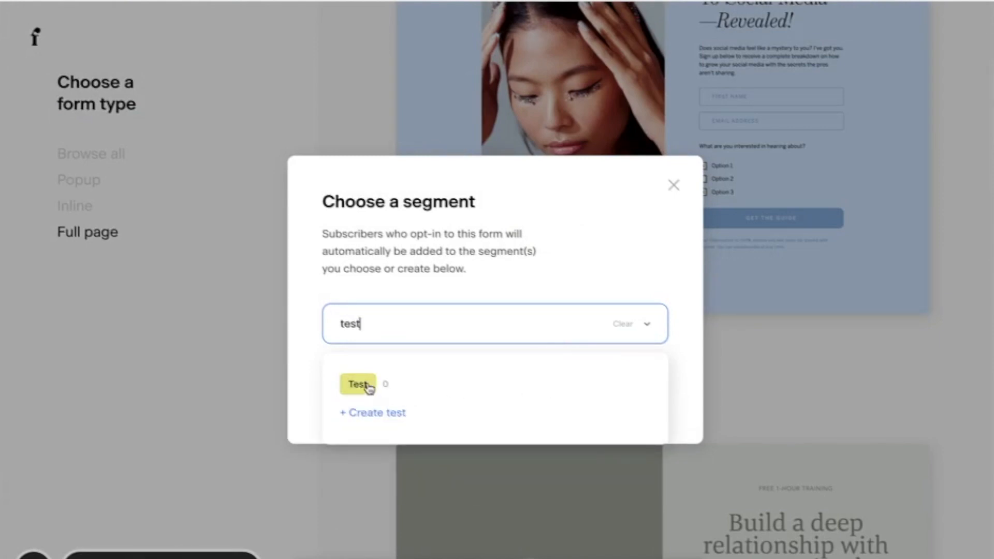
click(369, 388)
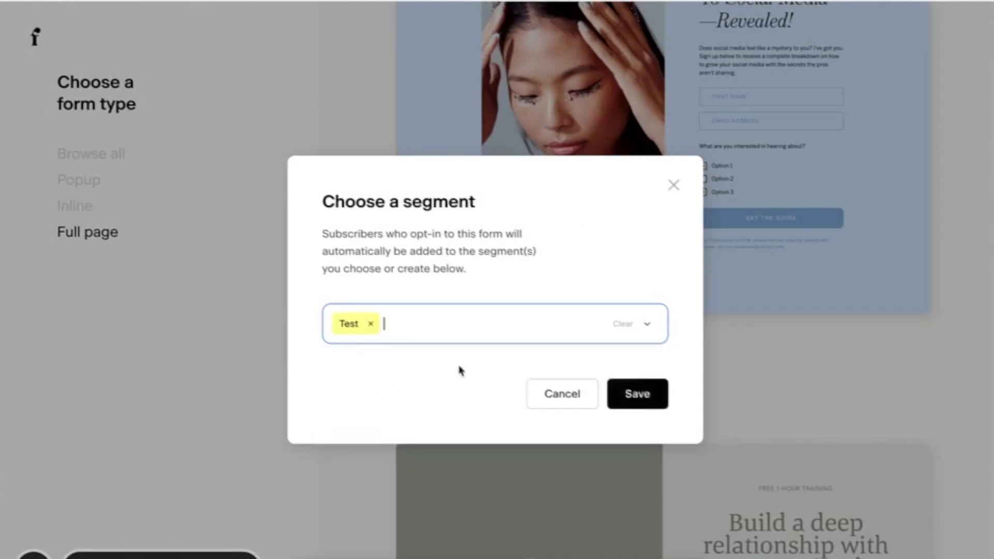
click(629, 388)
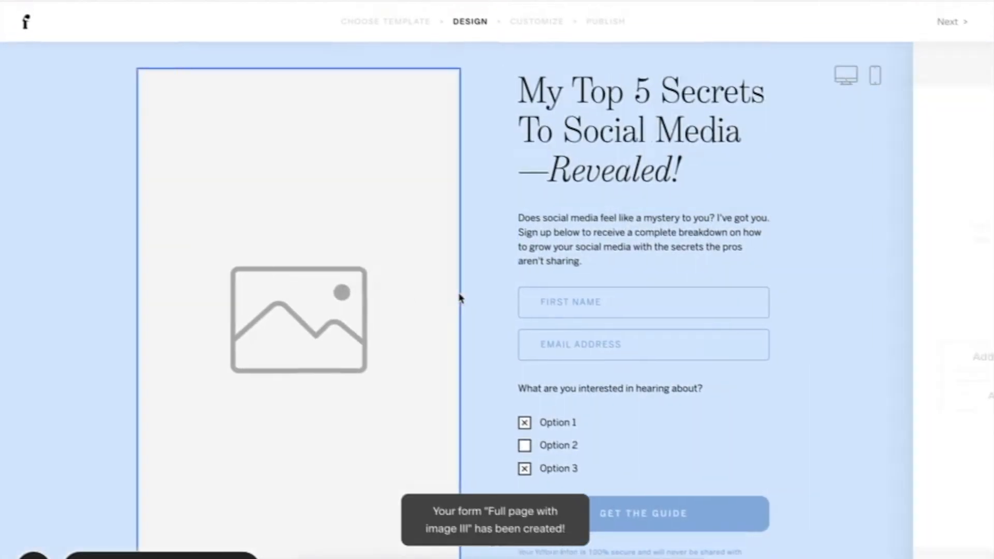
Step: Select the form's description paragraph and look through its available font families and weights
click(460, 299)
click(602, 229)
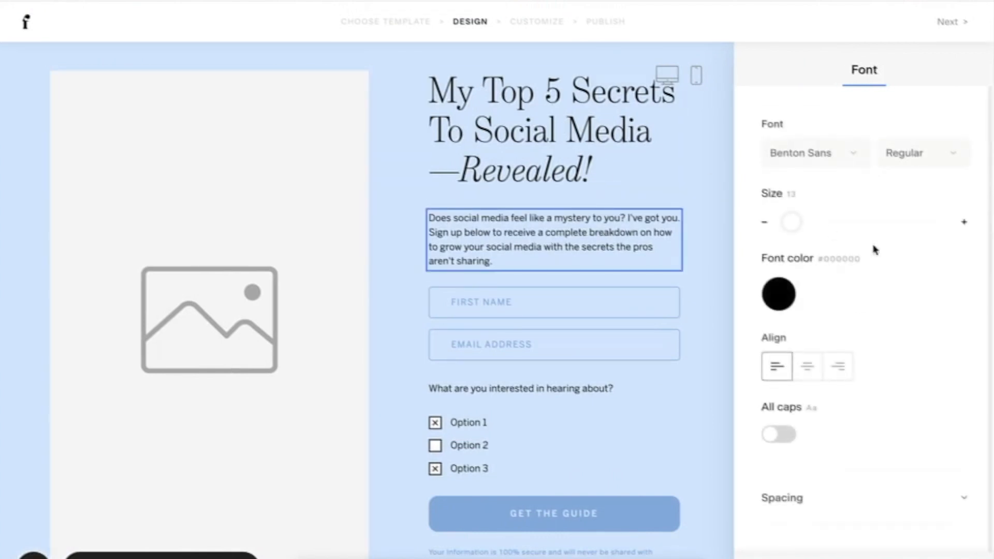
click(905, 153)
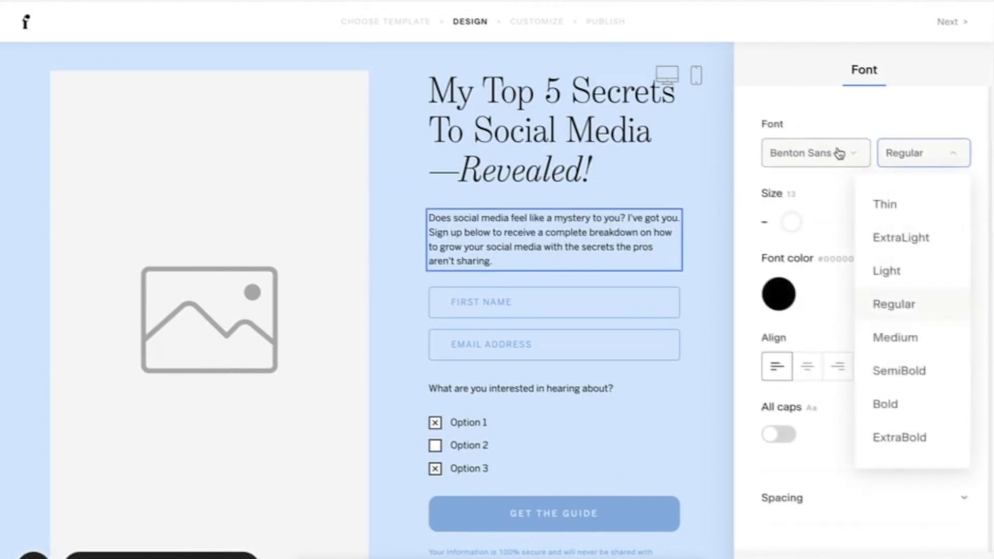
click(837, 153)
scroll(830, 370, down, 5)
scroll(830, 371, up, 10)
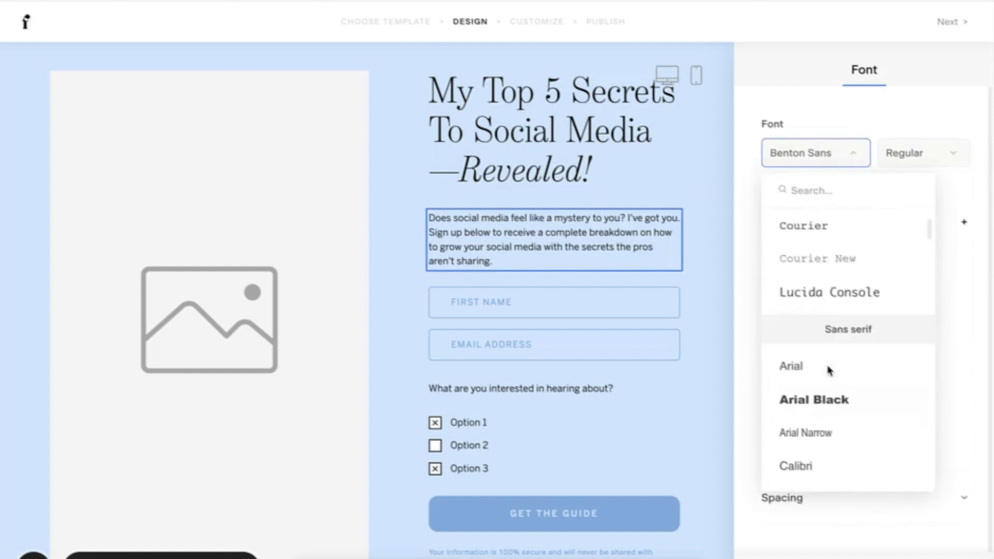
click(838, 104)
click(898, 153)
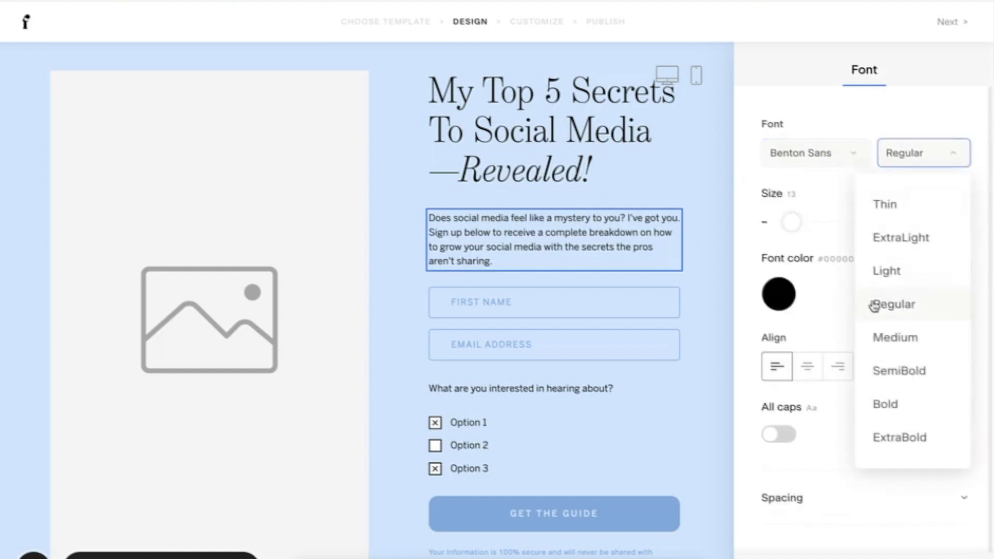
Step: Examine the field, font and style settings of the form's email address and first name inputs
click(624, 345)
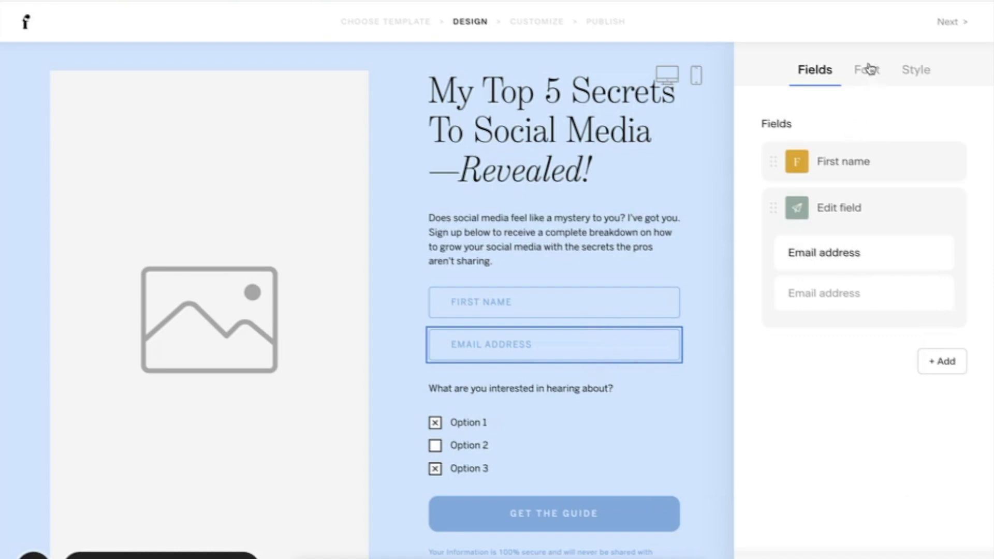
click(574, 295)
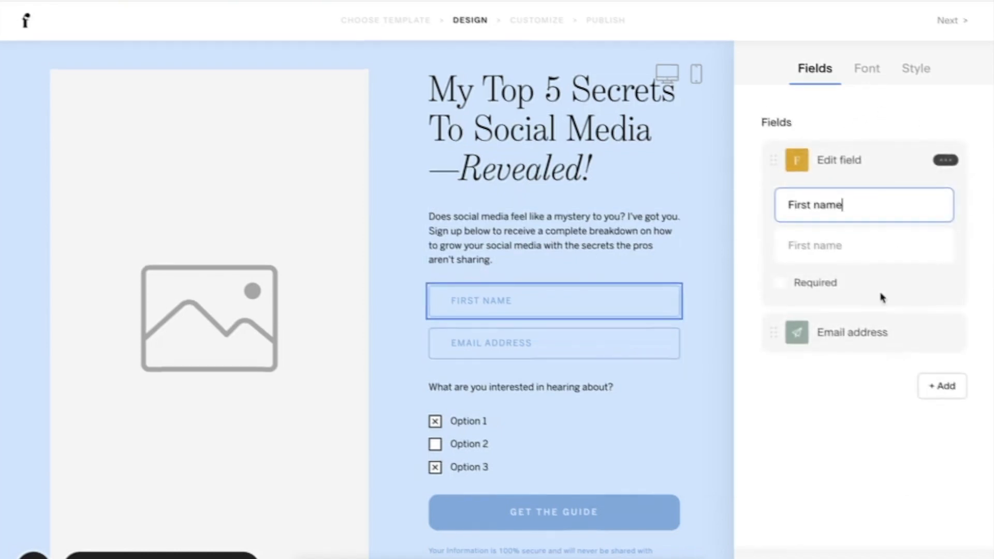
click(781, 284)
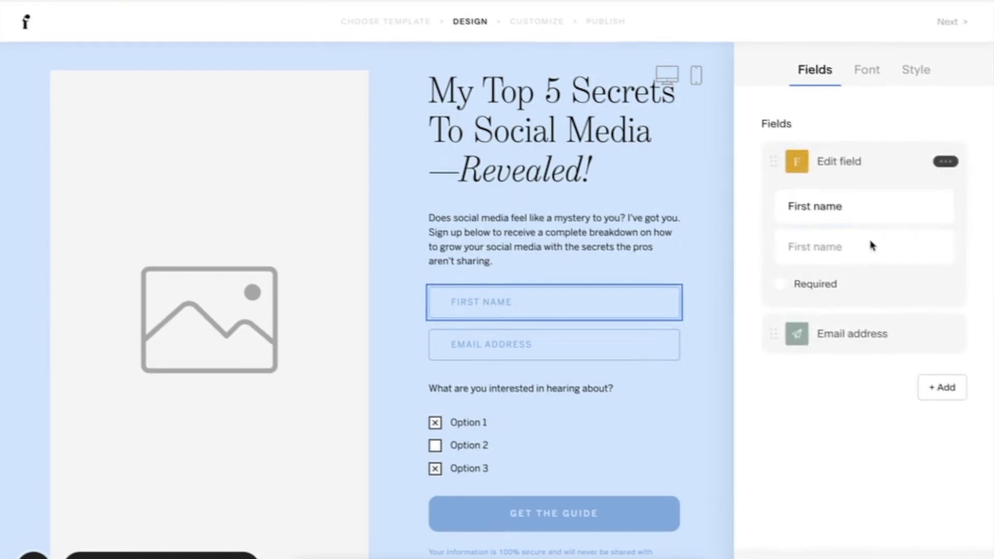
click(870, 73)
click(914, 71)
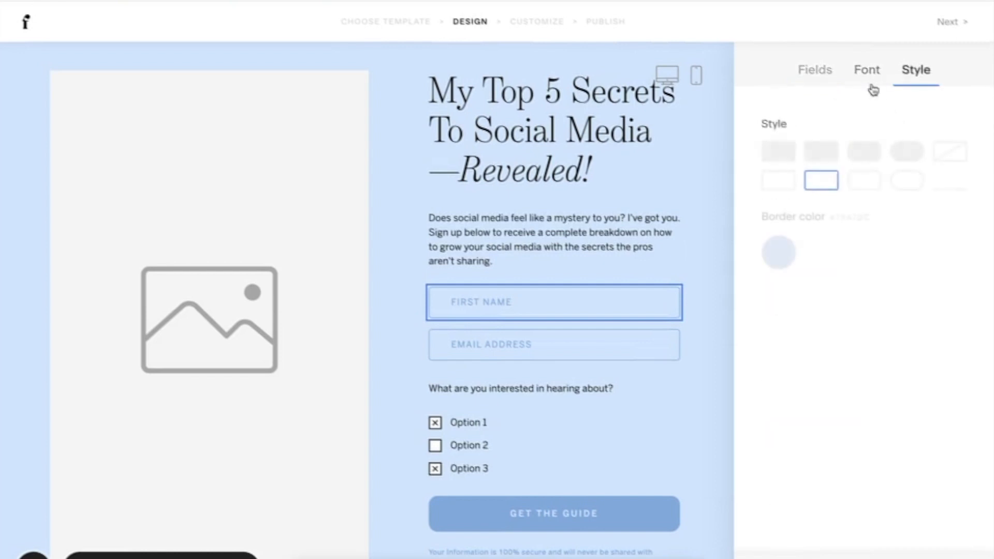
scroll(563, 440, down, 1)
scroll(562, 439, up, 1)
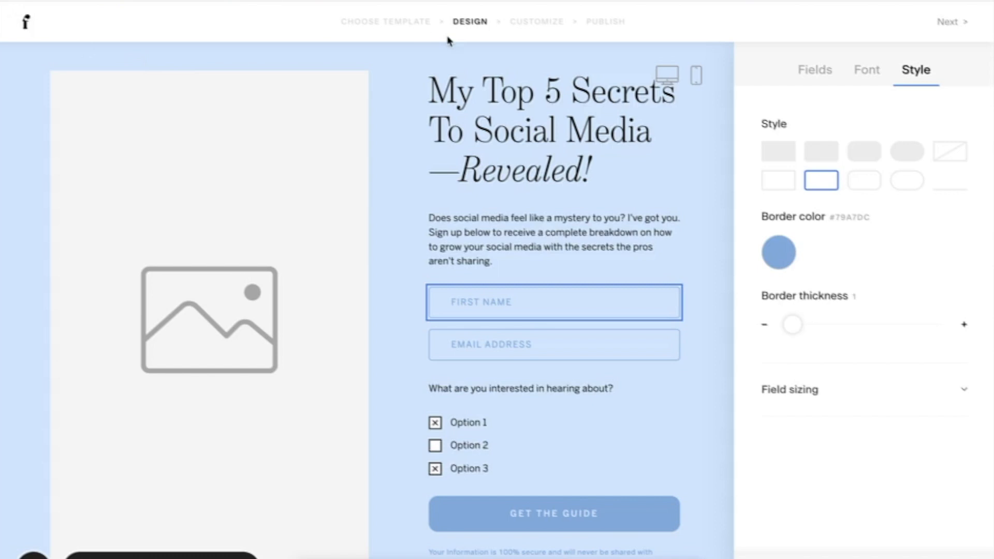
Step: Publish the form without double opt-in, with opt-in notifications enabled and a success message displayed after submission
click(539, 23)
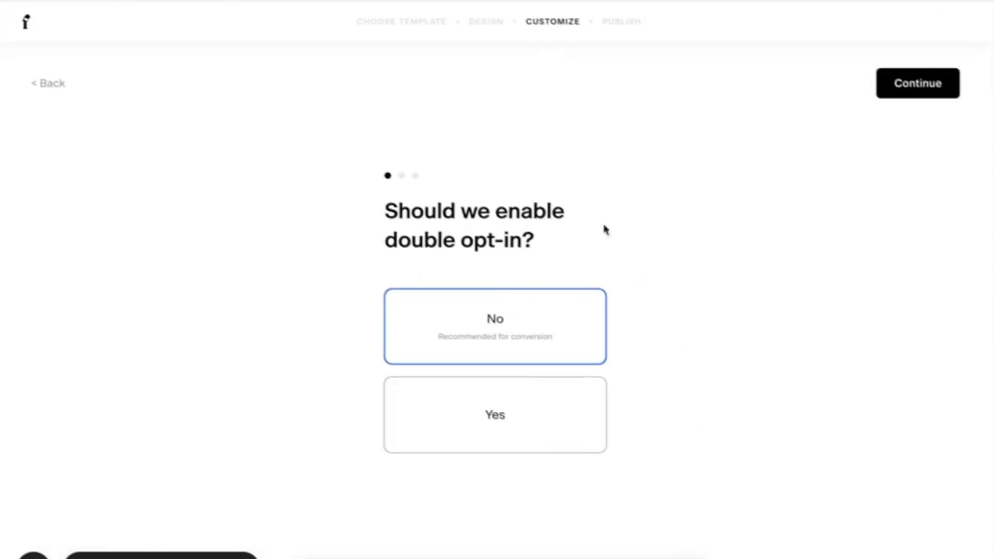
click(937, 92)
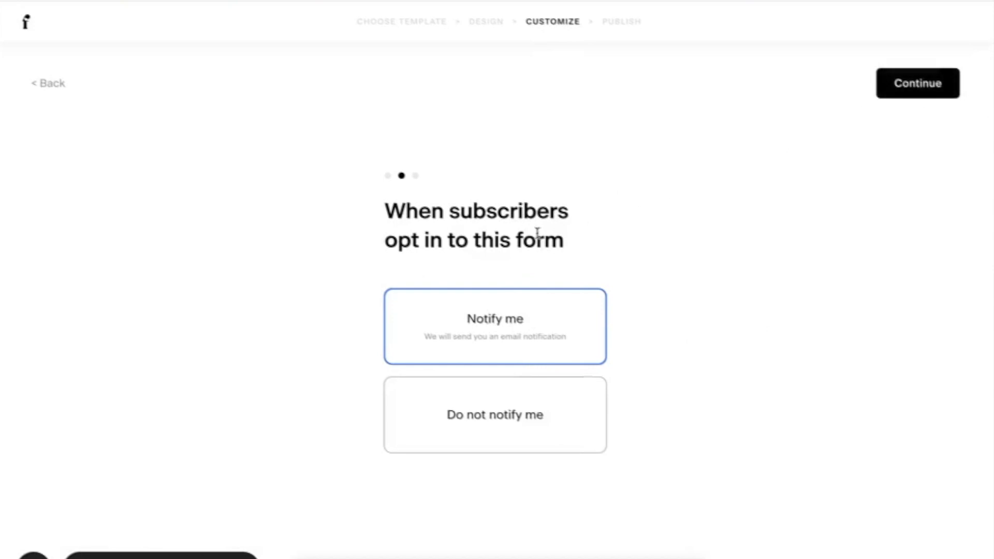
drag(490, 213, 513, 232)
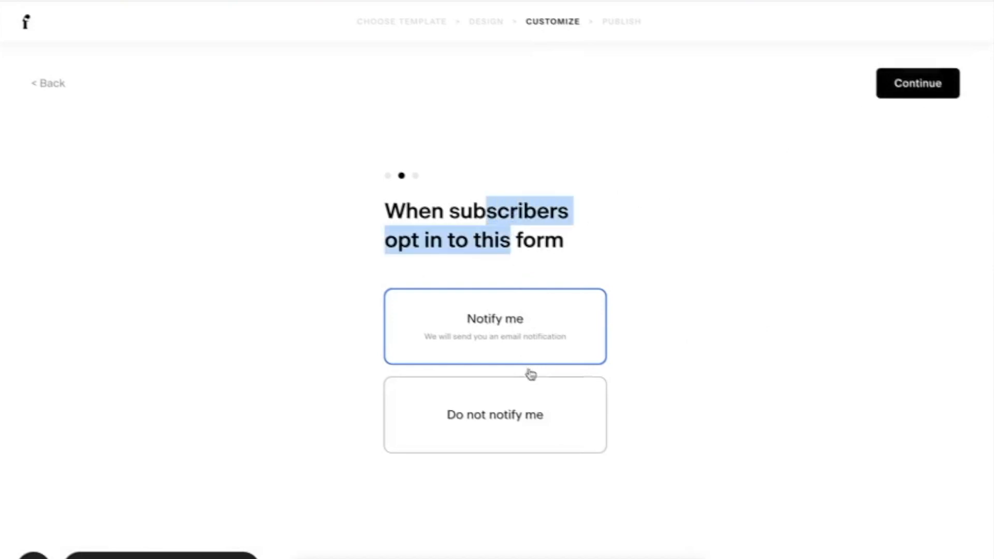
click(897, 83)
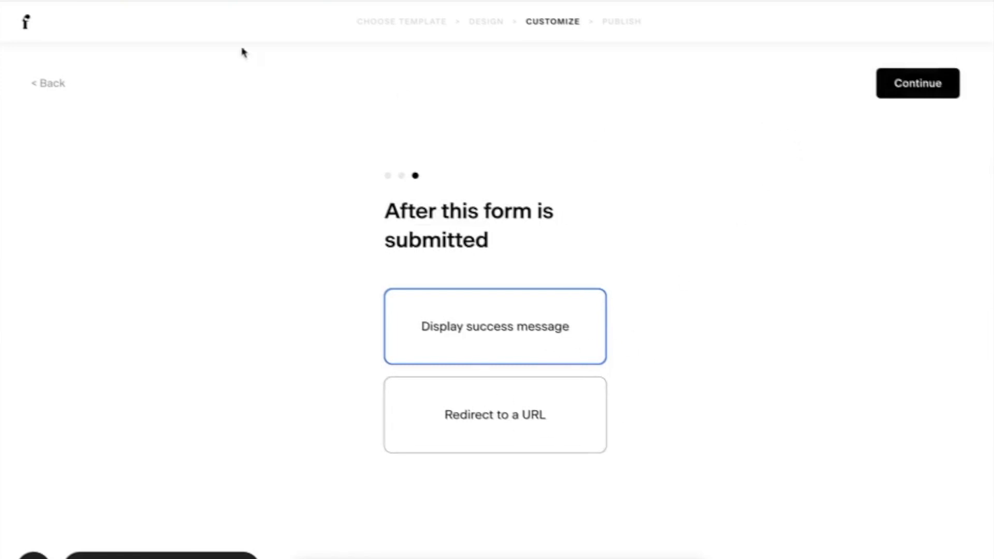
click(912, 86)
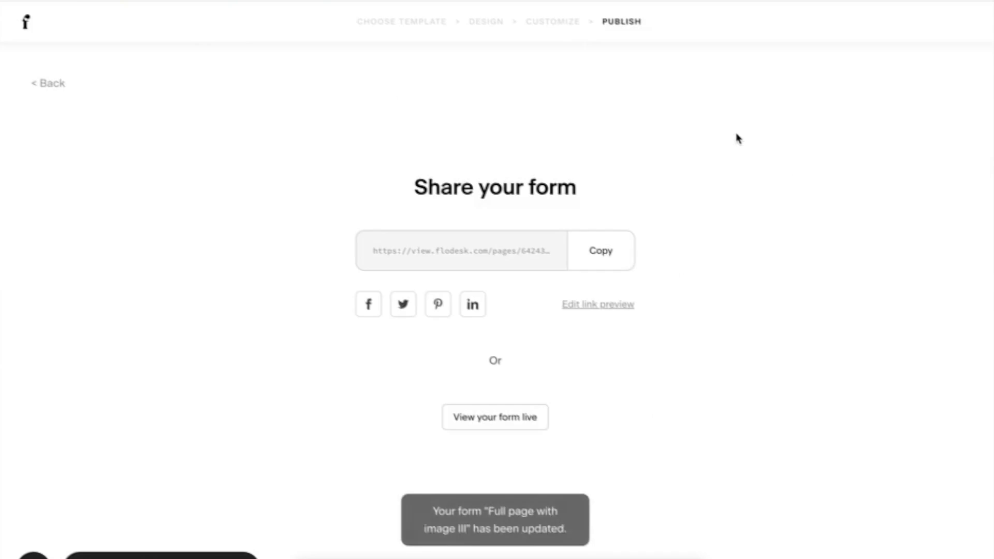
click(517, 253)
click(527, 256)
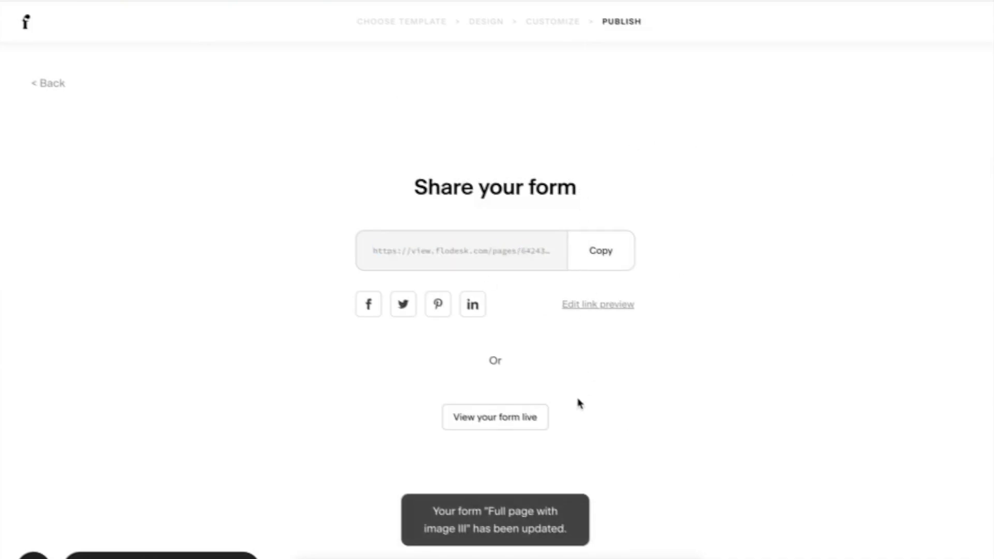
Step: Return to the forms list and delete the "Full page with image III" form
click(25, 23)
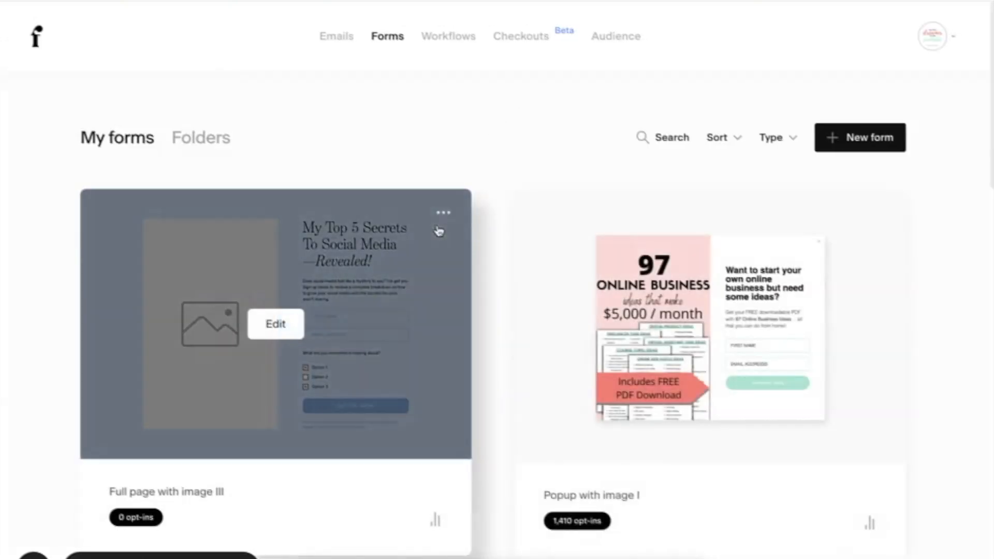
click(443, 212)
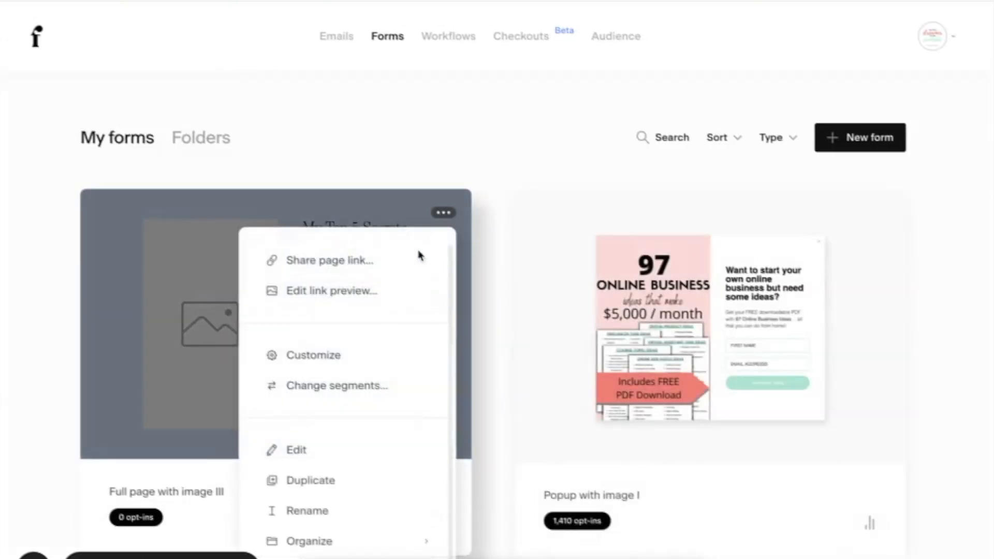
scroll(355, 484, down, 1)
click(355, 555)
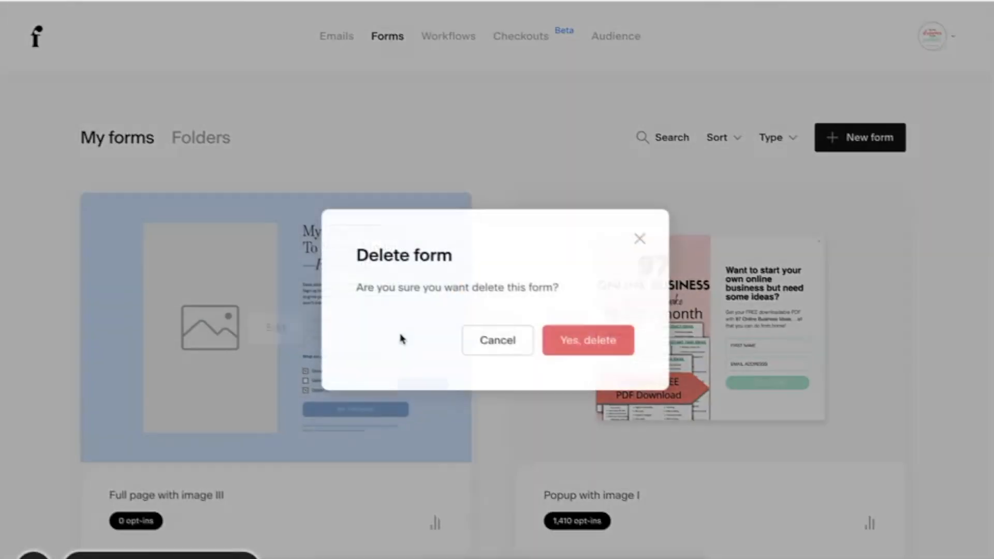
click(626, 339)
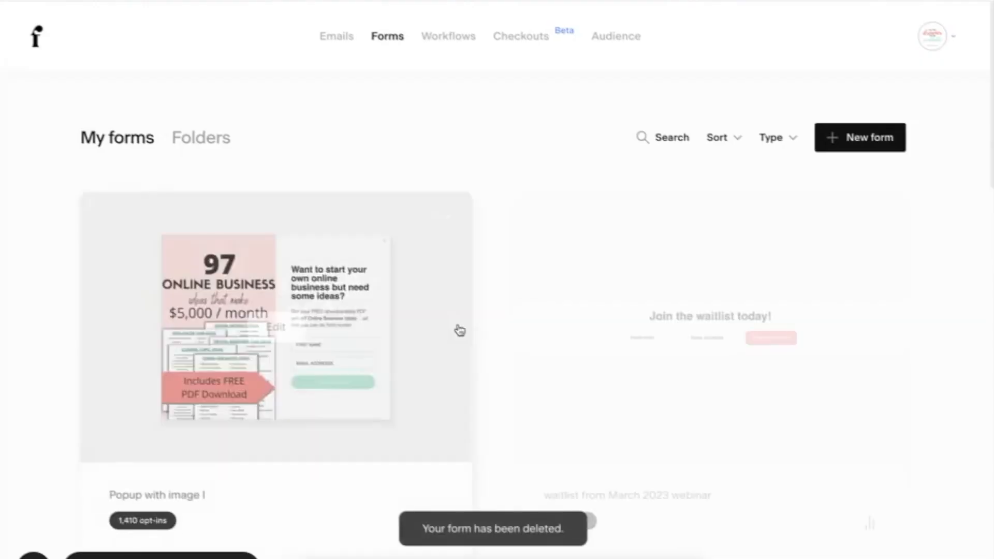
scroll(206, 433, down, 3)
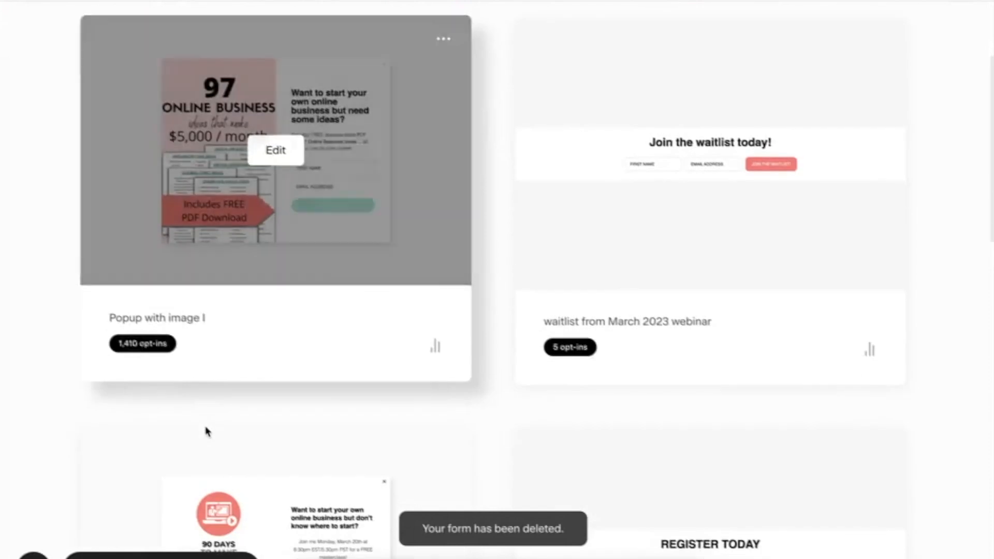
Step: View the opt-in analytics of the "Popup with image I" form and close them
click(435, 350)
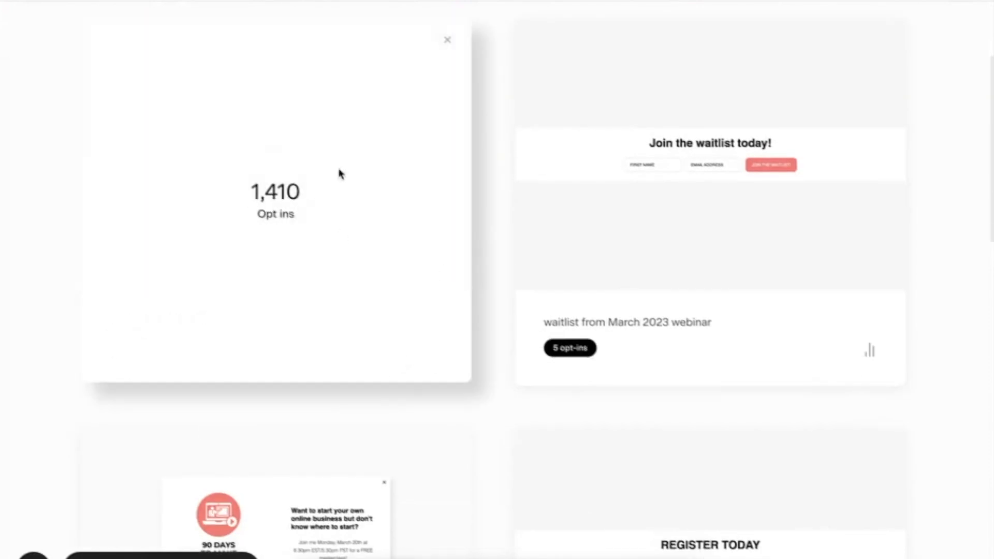
click(448, 43)
scroll(492, 150, up, 3)
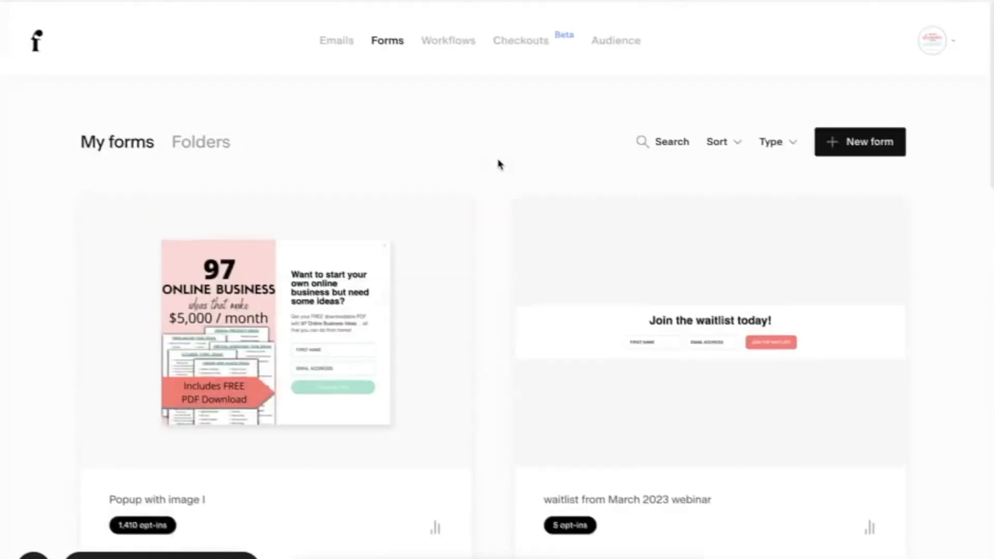
Step: Go to the workflows list and open the "BOTH 1/3/23 Webinar & challenge" workflow for editing
click(451, 46)
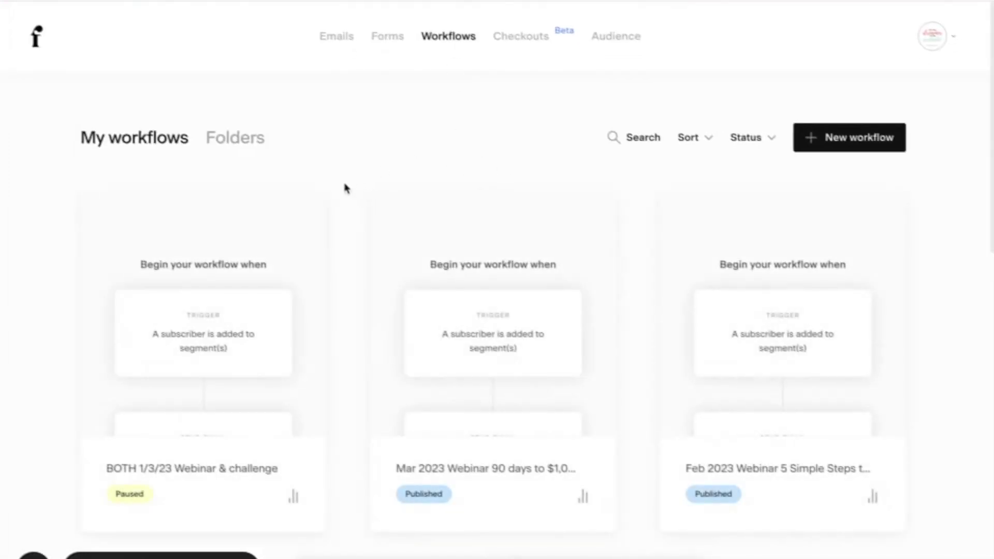
scroll(346, 188, down, 3)
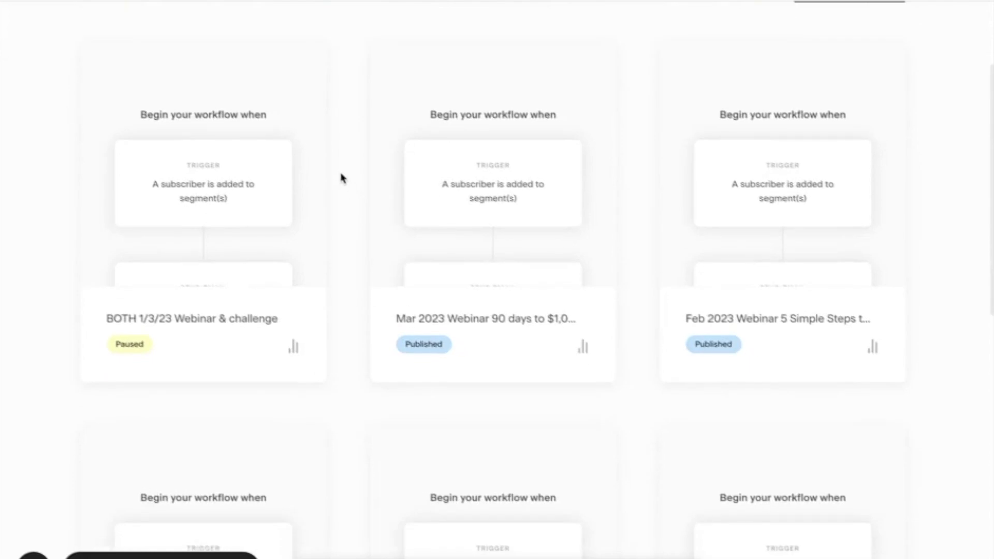
scroll(340, 173, up, 3)
mouse_move(233, 207)
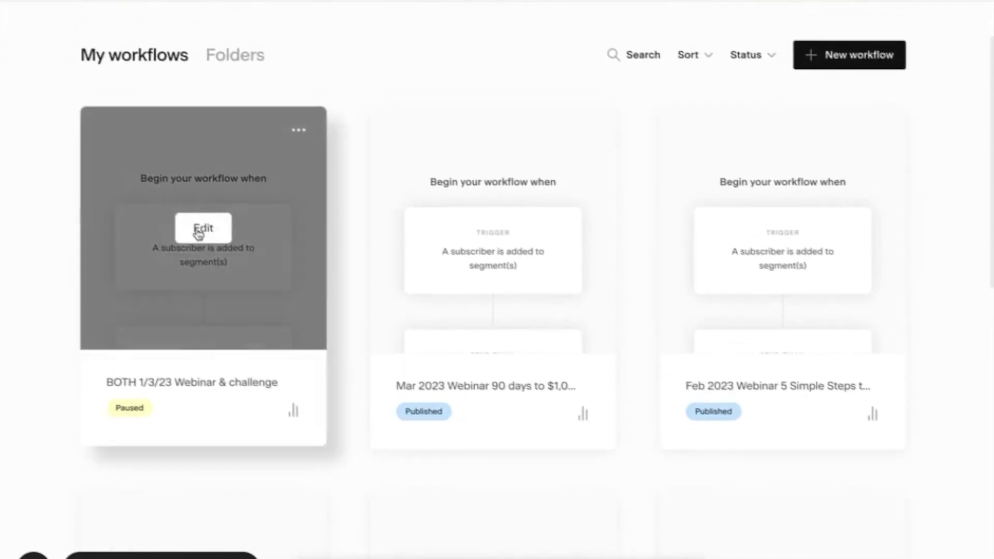
click(203, 228)
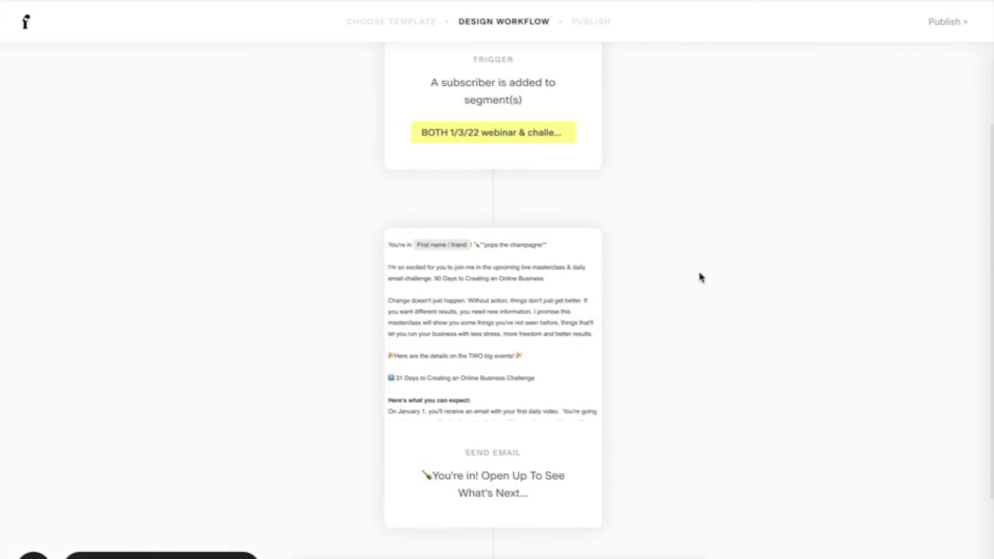
Step: Examine the workflow's structure, from its segment trigger to the email it sends
scroll(701, 278, up, 3)
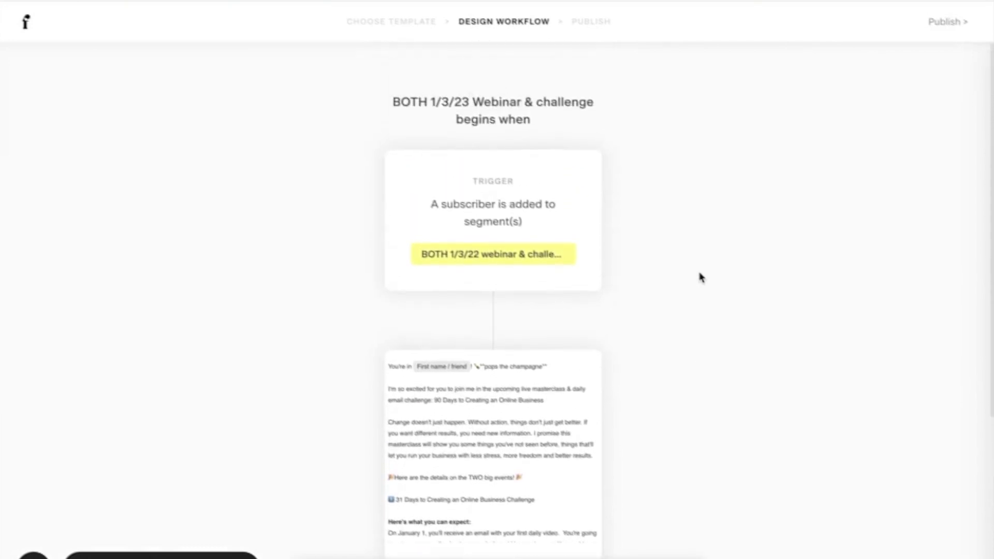
scroll(702, 278, down, 3)
scroll(702, 278, up, 1)
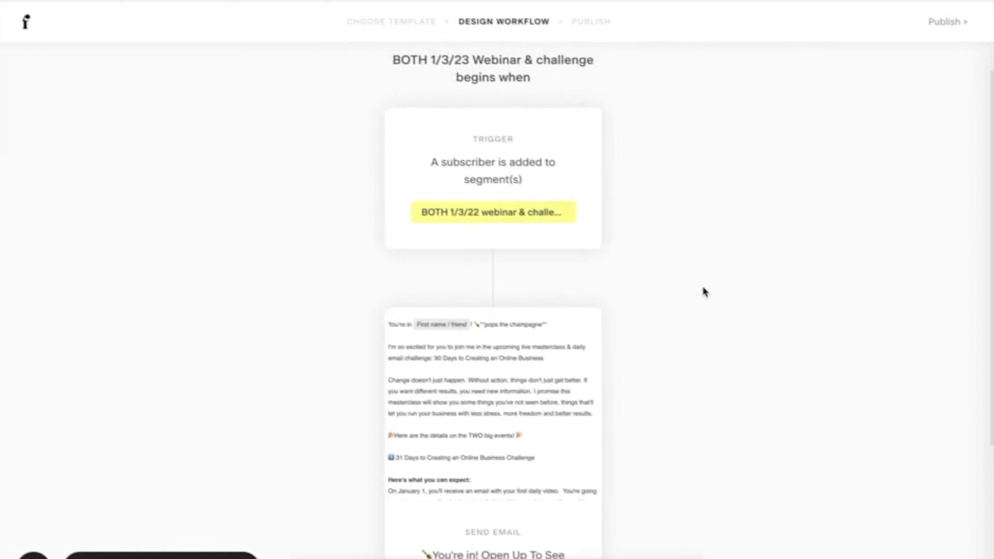
scroll(666, 192, down, 5)
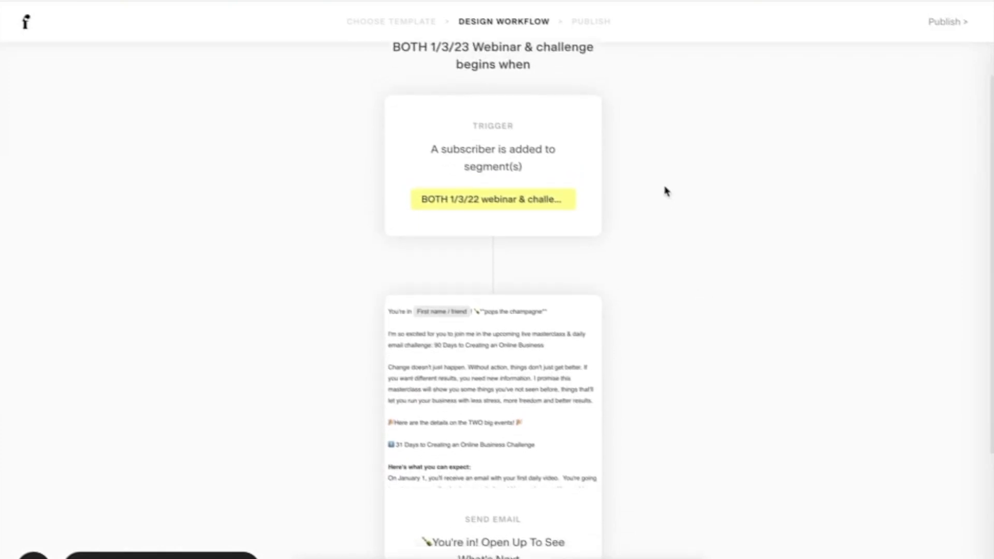
scroll(667, 192, up, 2)
scroll(667, 192, up, 4)
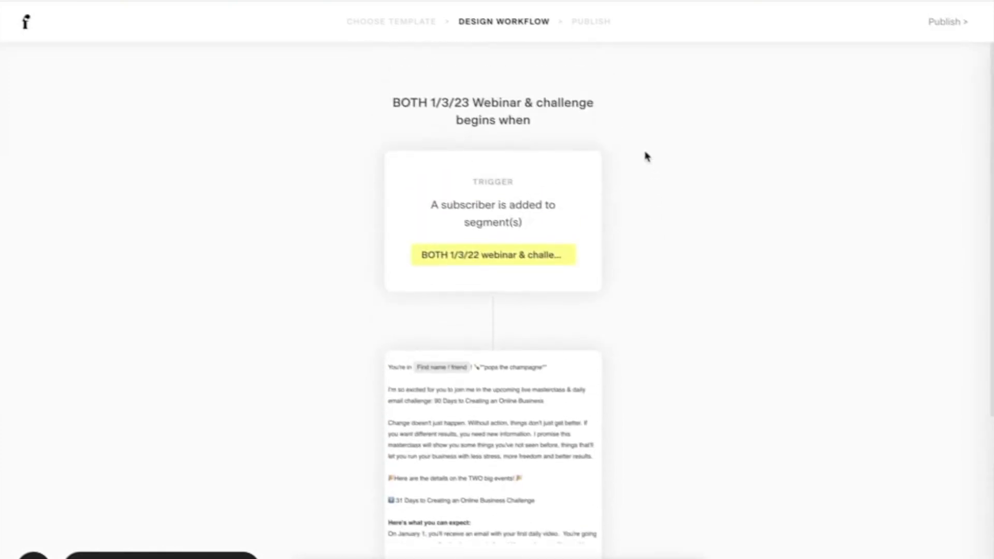
scroll(640, 140, down, 6)
scroll(640, 140, up, 3)
scroll(640, 140, up, 2)
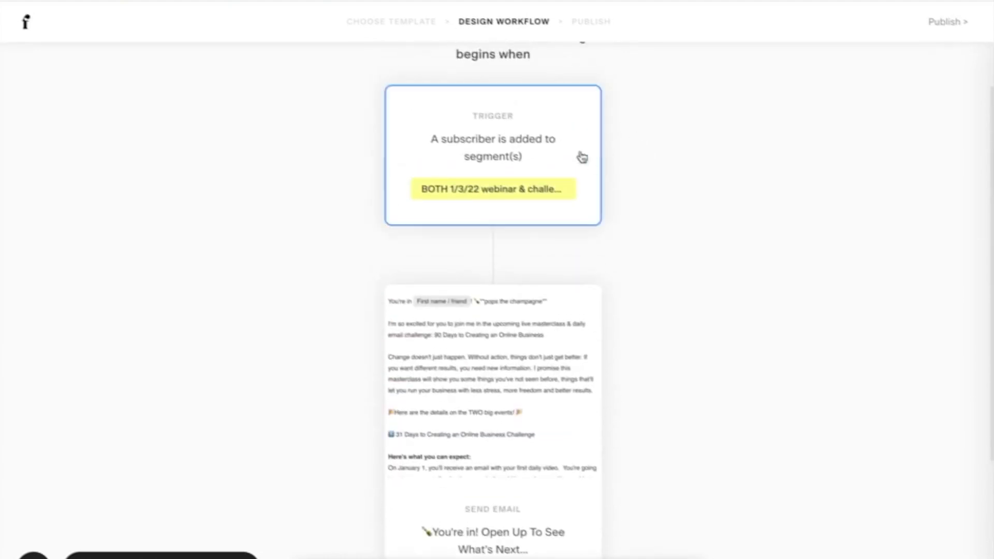
scroll(449, 140, up, 2)
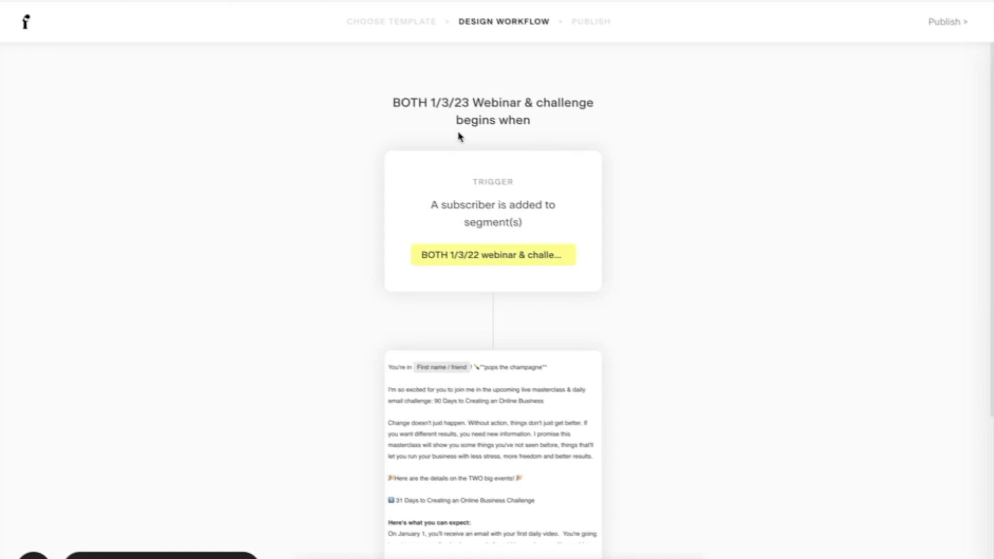
scroll(460, 137, down, 1)
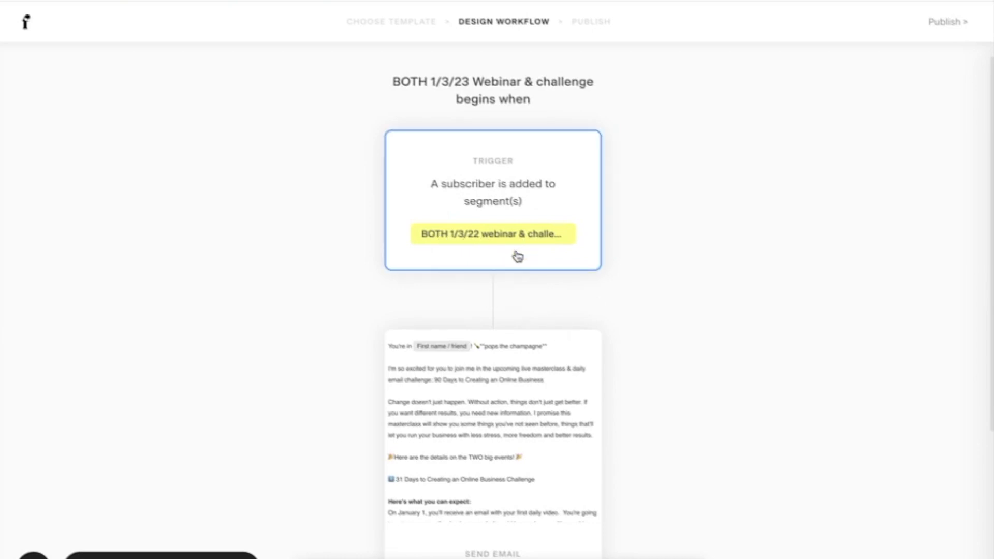
Step: Show the step types that can be inserted between the trigger and the email, and dismiss them without adding one
scroll(513, 248, down, 1)
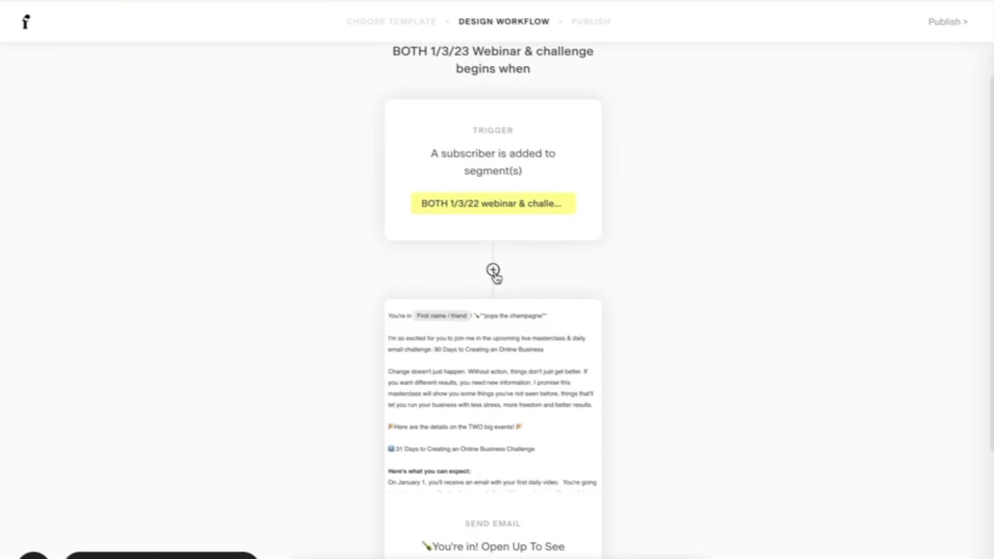
click(494, 271)
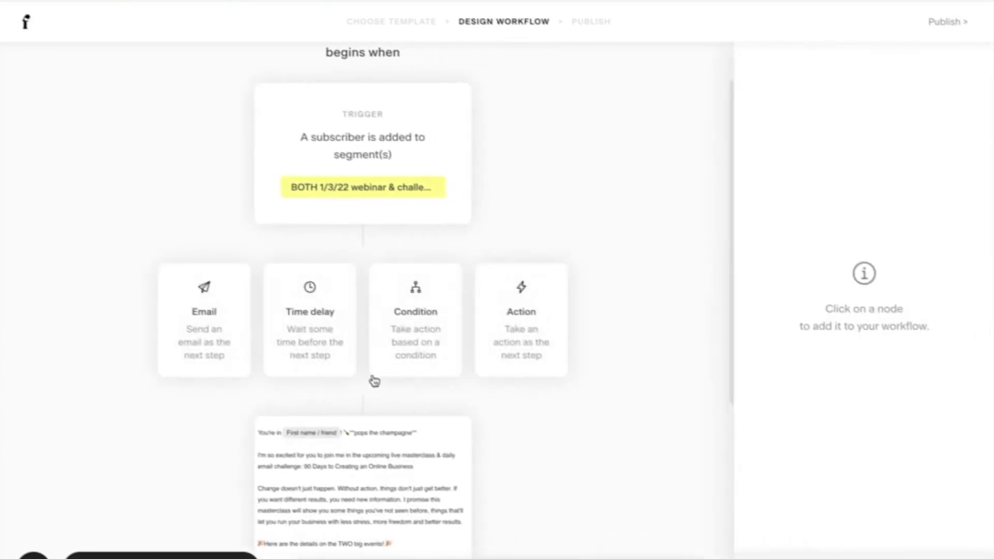
scroll(375, 381, down, 3)
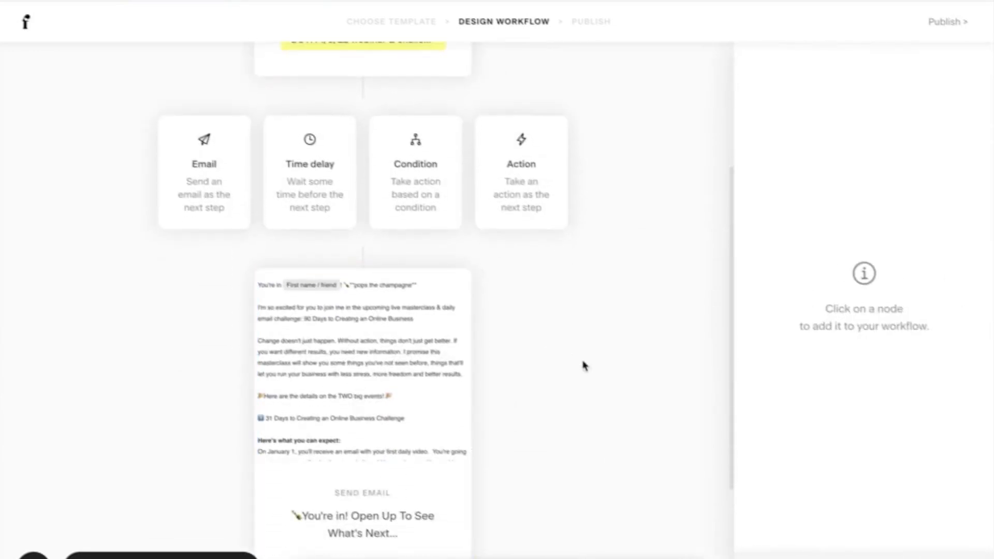
click(584, 366)
Step: Review the Send email step's full email content, sender, subject line and preview text
click(492, 324)
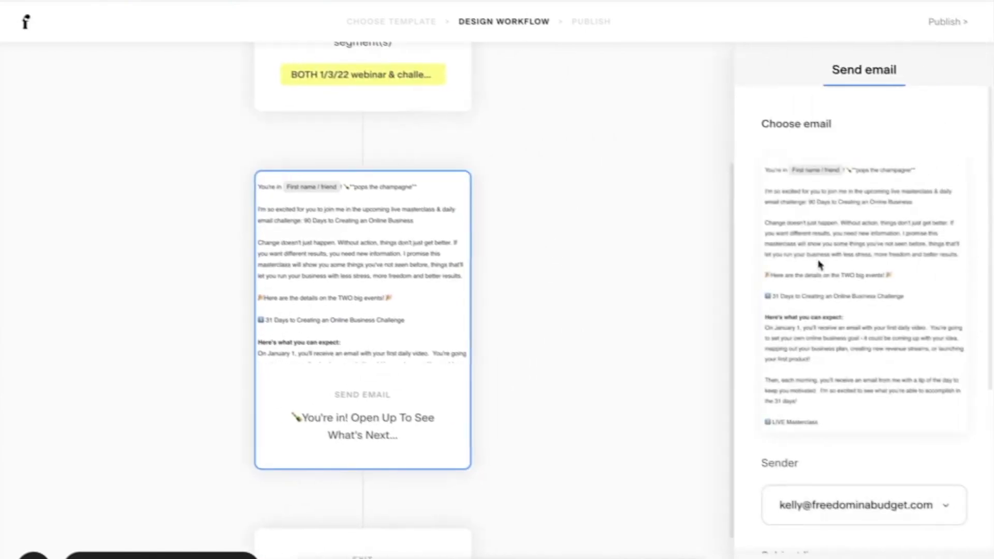
click(867, 290)
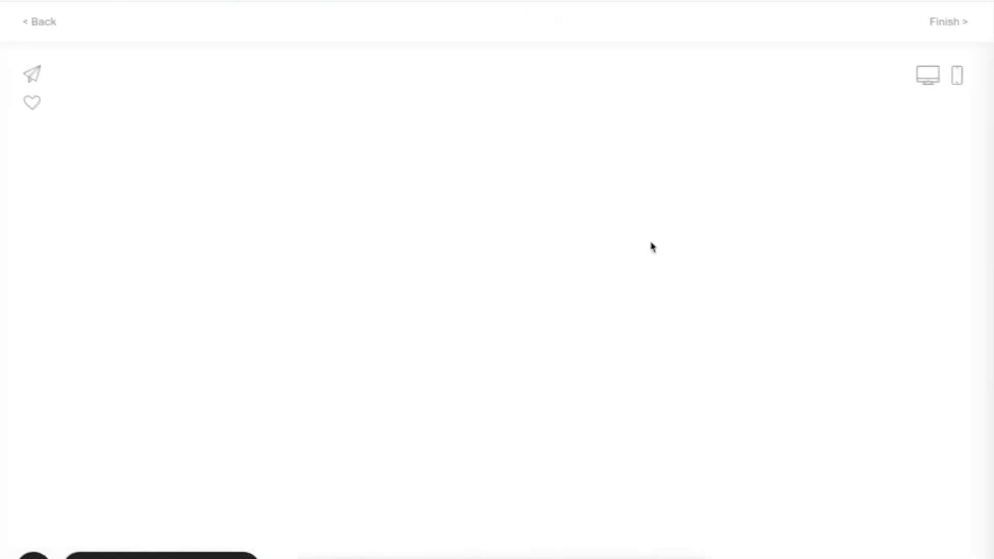
scroll(450, 251, down, 15)
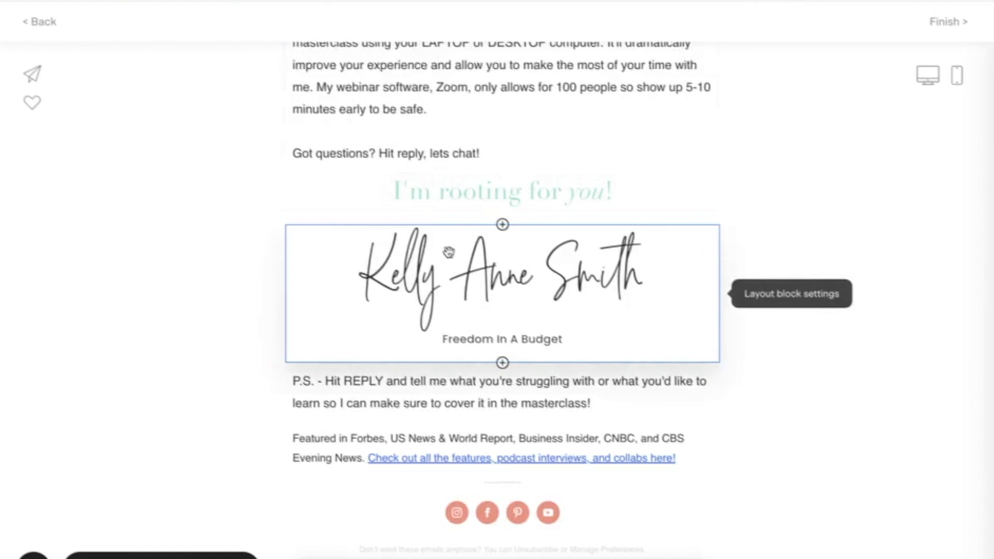
scroll(449, 252, up, 15)
click(65, 21)
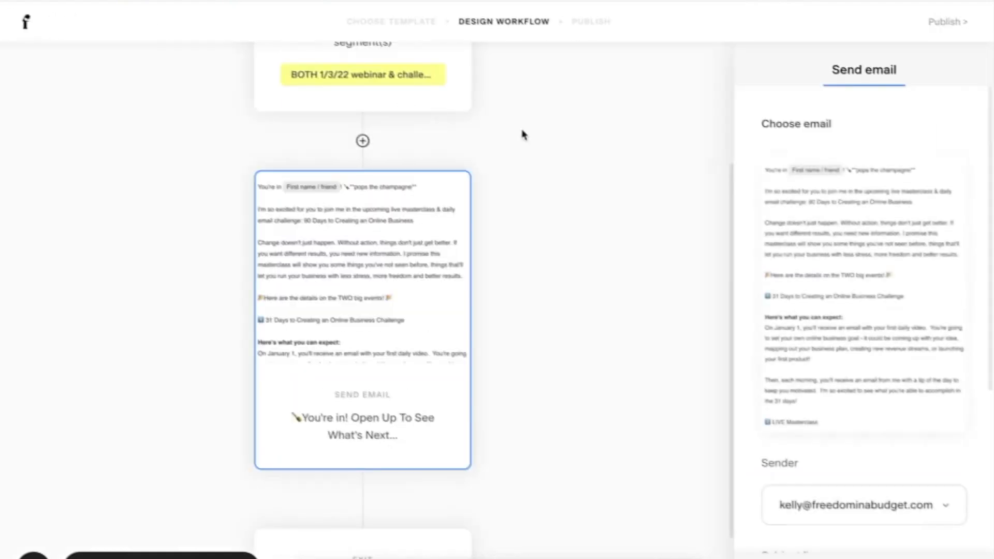
scroll(818, 348, down, 5)
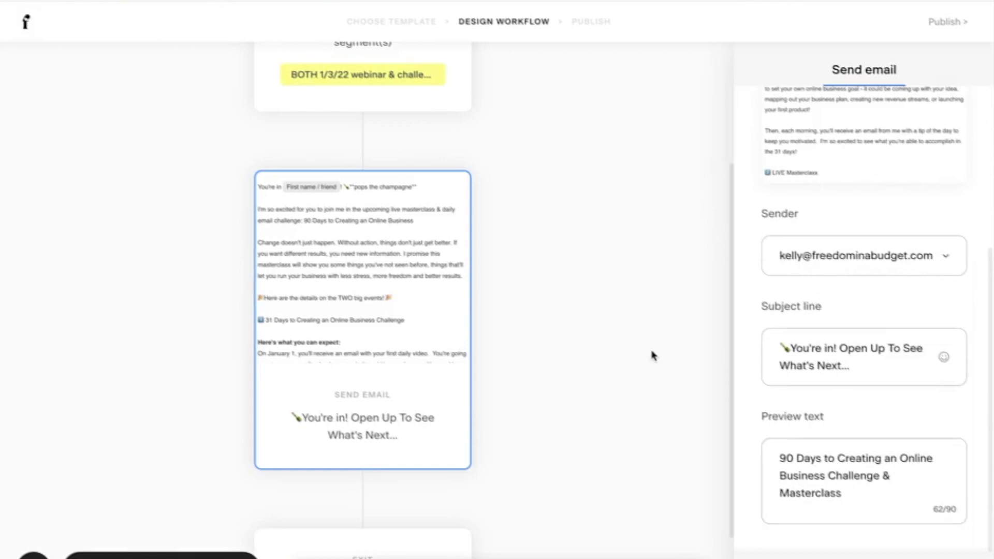
Step: Add a Time delay step between the "You're in!" email and the workflow's exit
scroll(653, 355, down, 3)
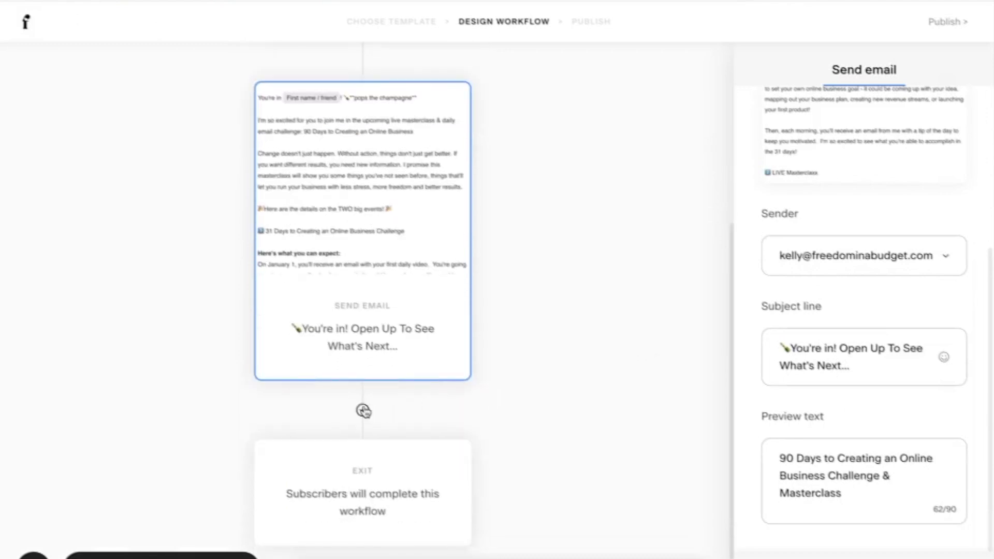
click(362, 412)
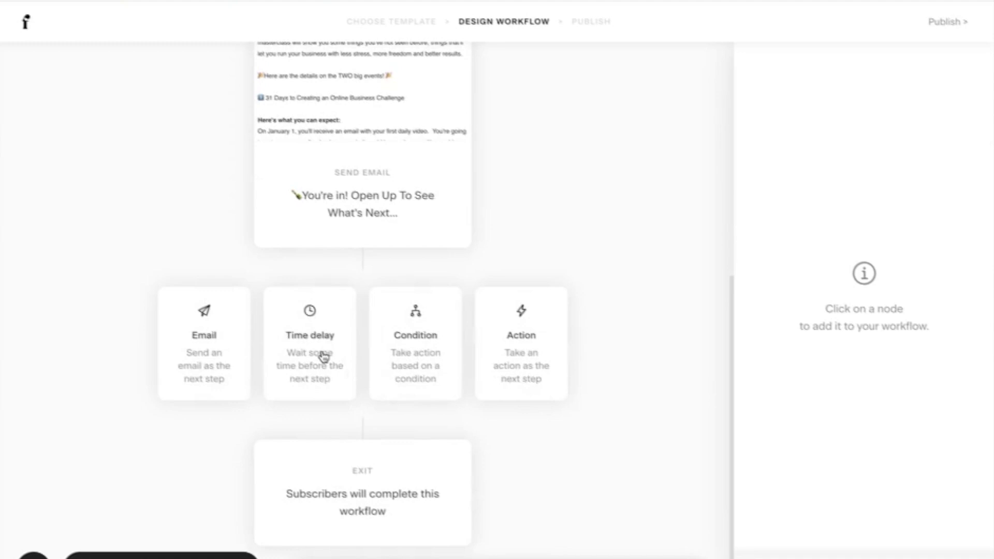
click(309, 342)
scroll(368, 288, up, 3)
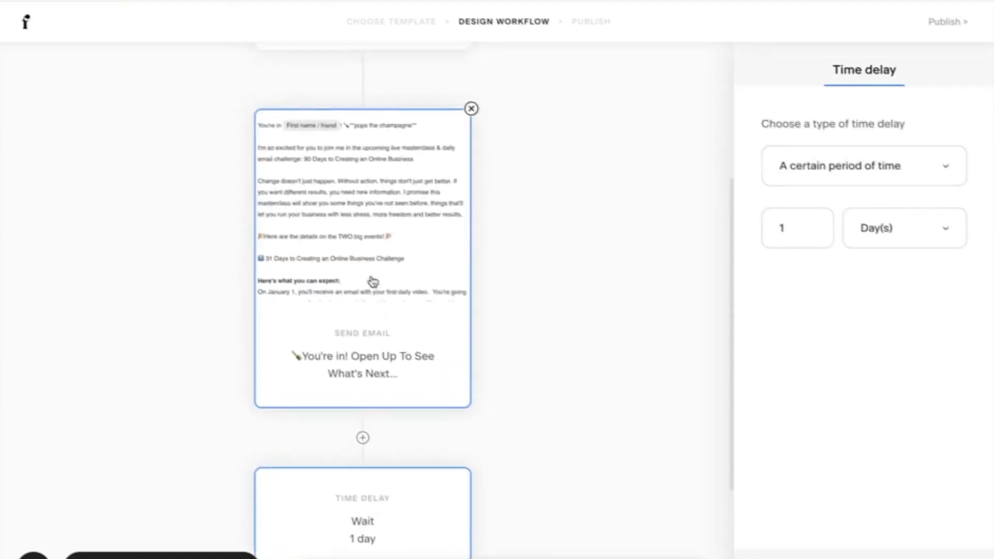
Step: Set the time delay to a period of 3 days and view the available time units
scroll(373, 282, down, 4)
click(797, 235)
key(BackSpace)
text(3)
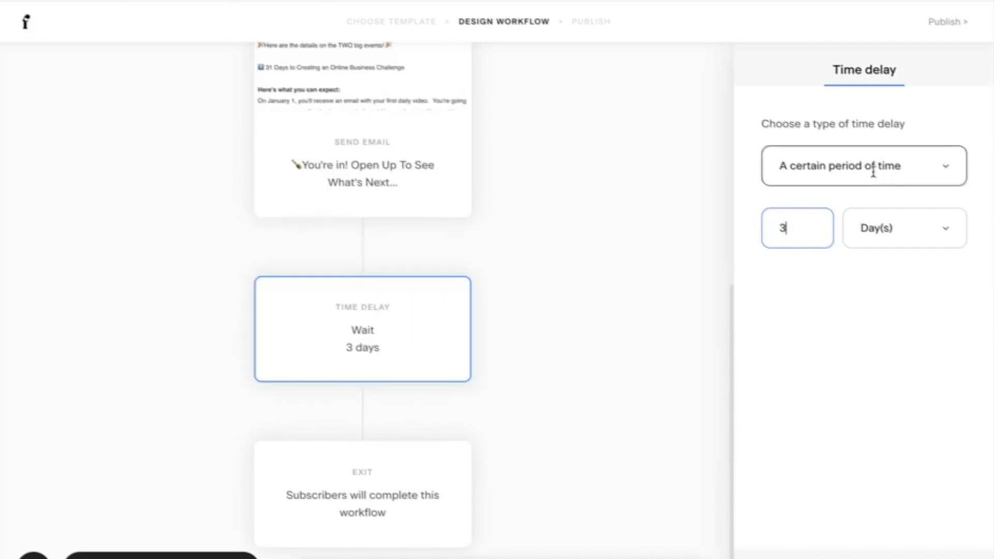
click(892, 228)
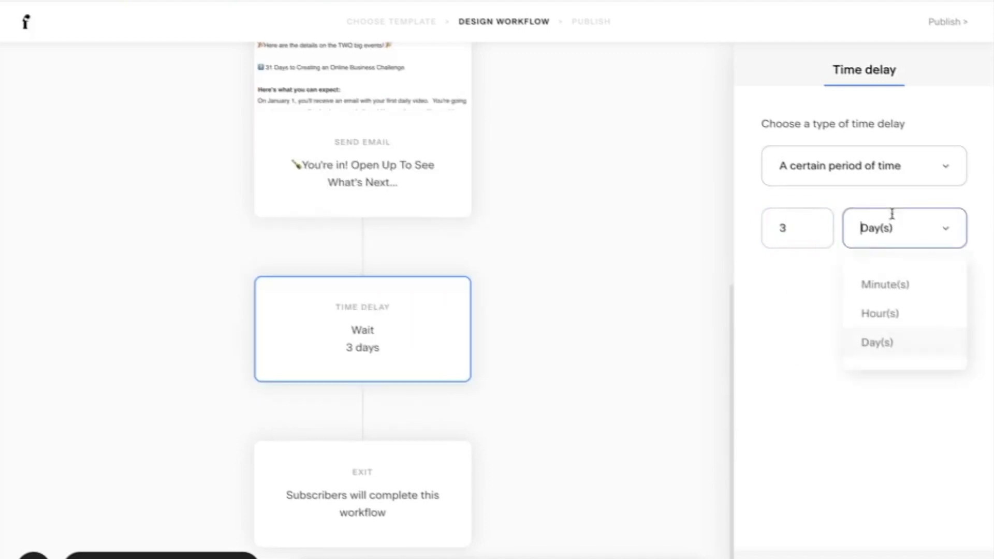
Step: Change the time delay to a certain day of the week, allowing Monday, Tuesday, Wednesday, Thursday and Friday
click(887, 172)
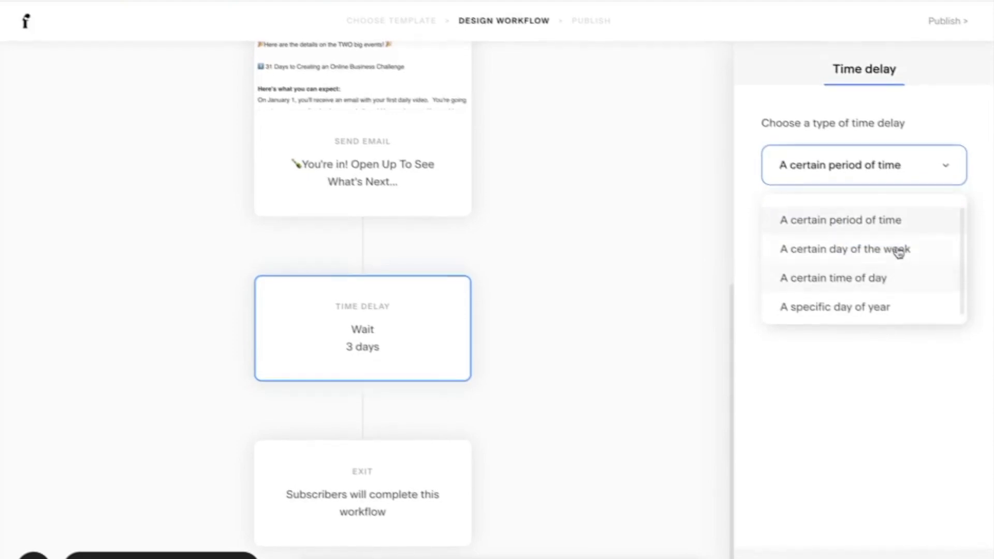
click(847, 249)
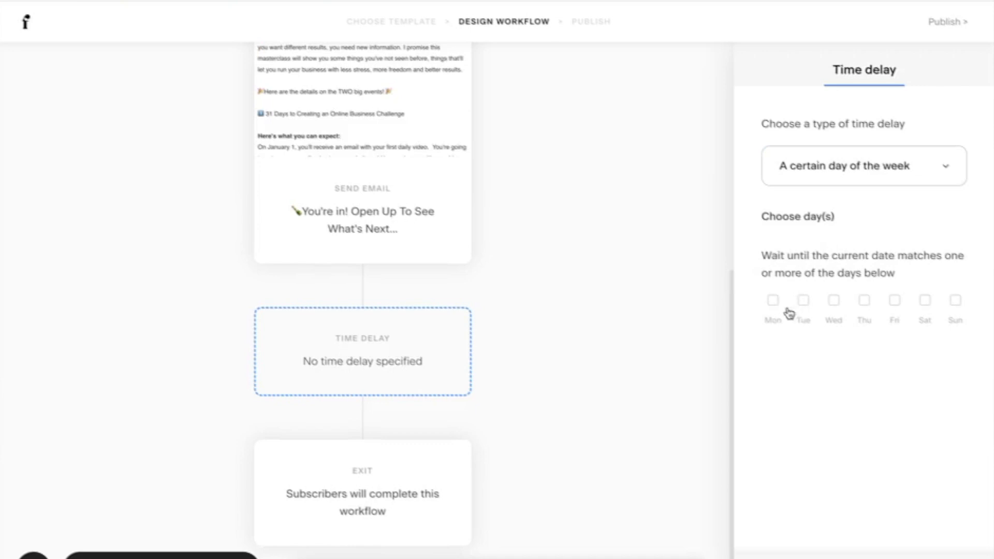
click(773, 301)
click(803, 301)
click(834, 301)
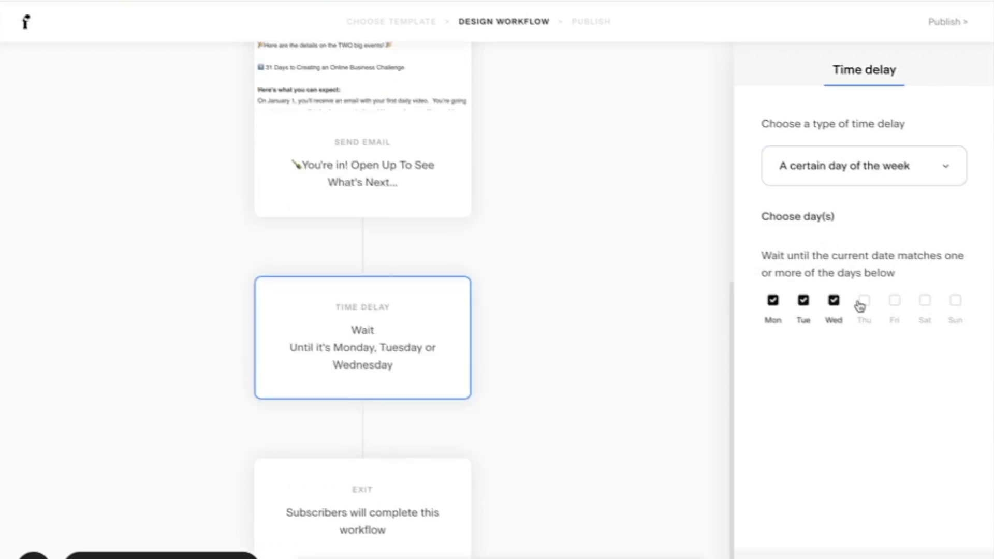
click(865, 301)
click(895, 301)
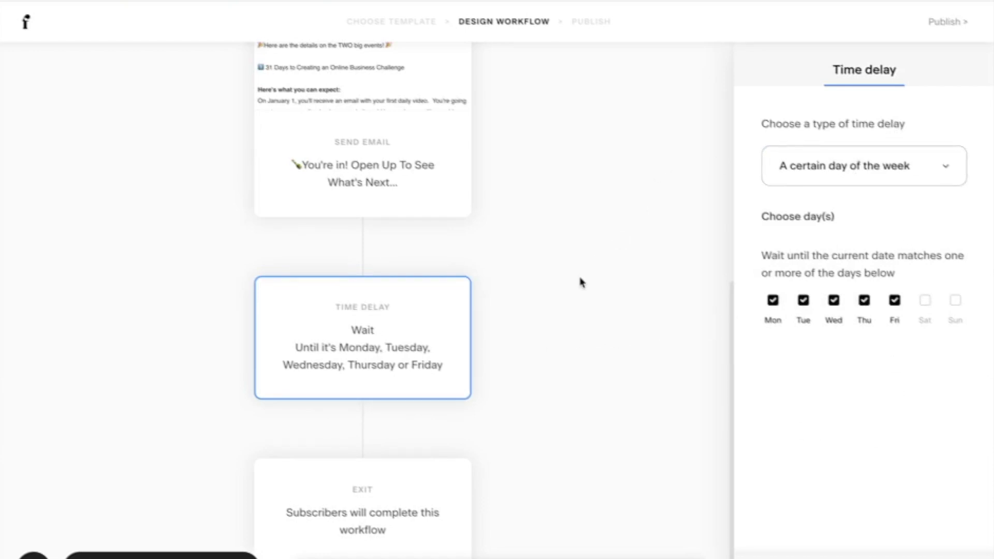
Step: Change the time delay to a certain time of day and set it to 12:00 PM
click(847, 167)
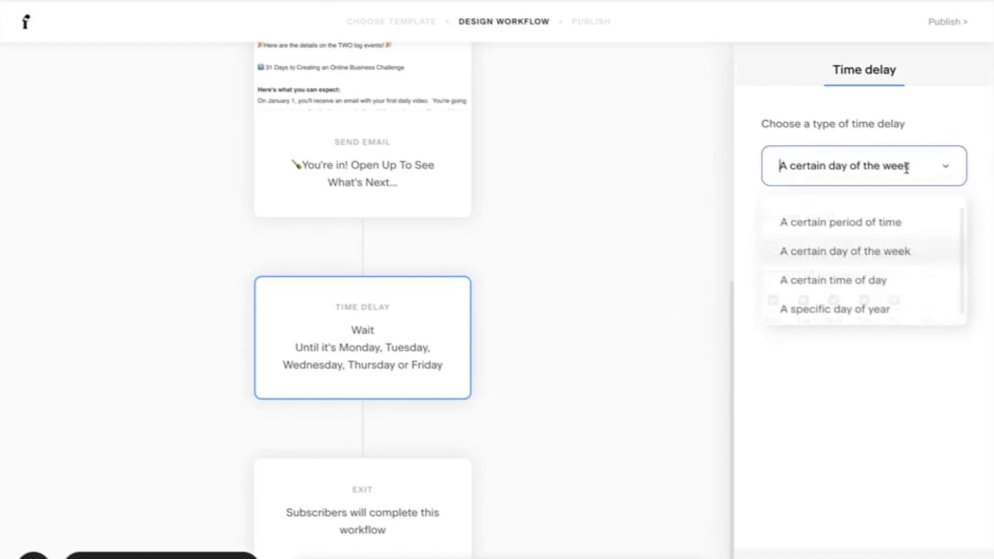
click(883, 289)
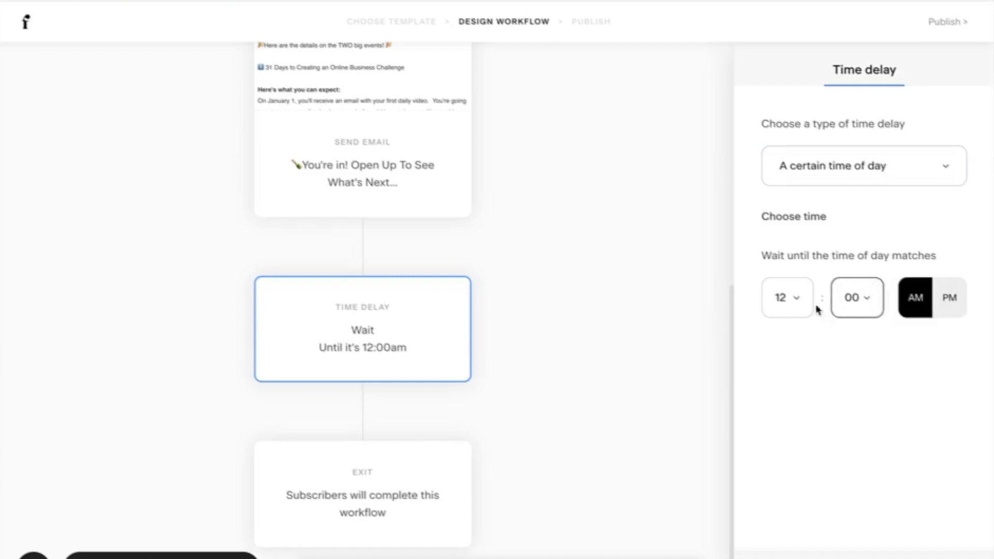
click(785, 297)
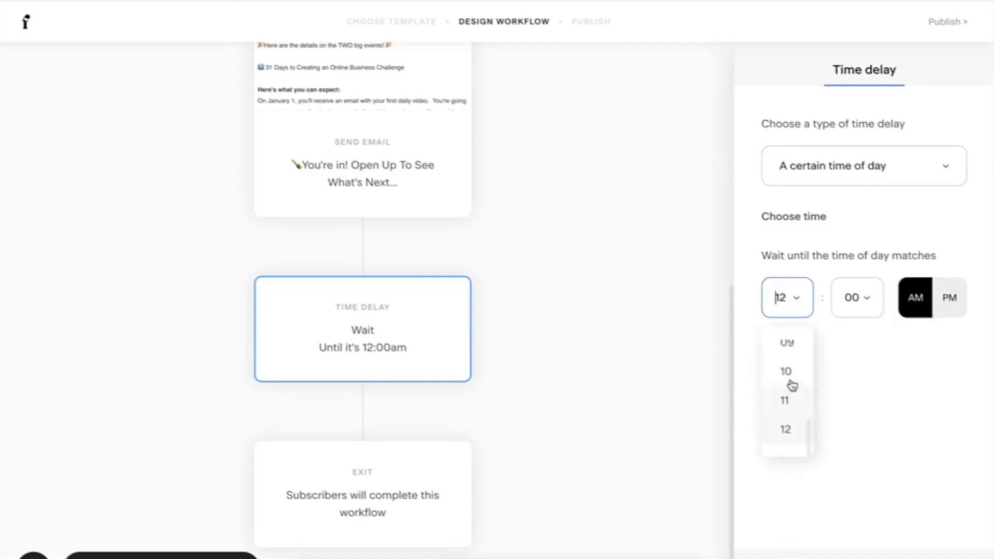
click(938, 309)
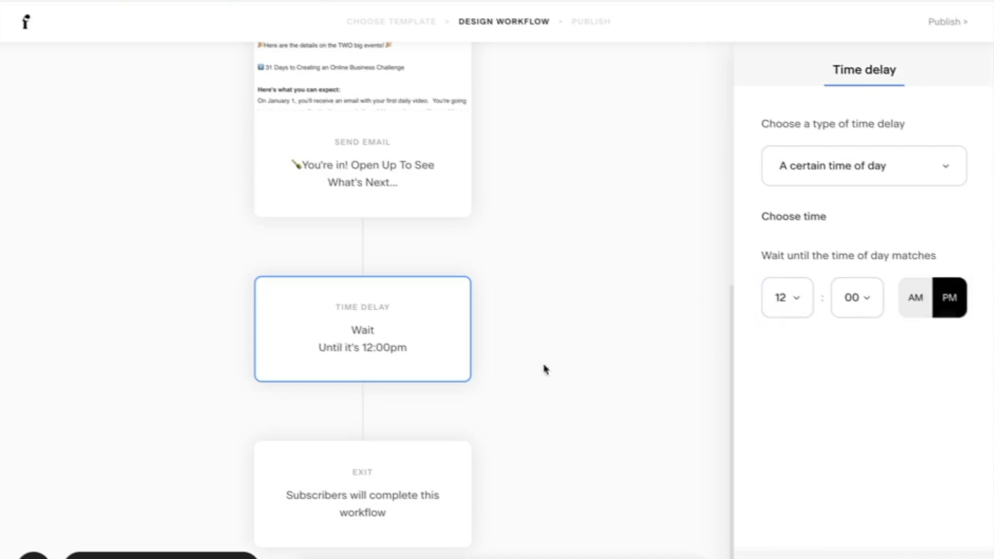
Step: Add an email step after the time delay and create a new email from the Personal welcome message template
click(365, 413)
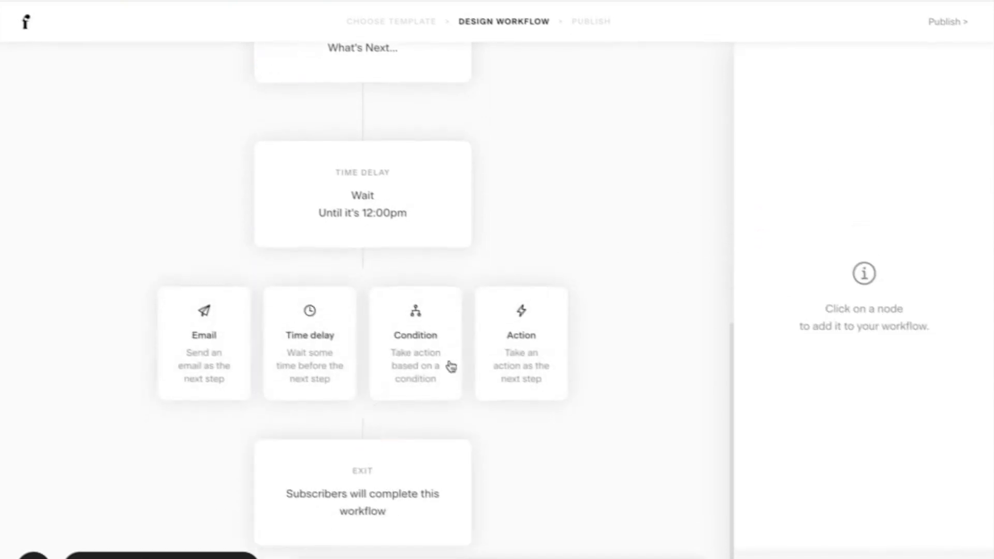
click(223, 358)
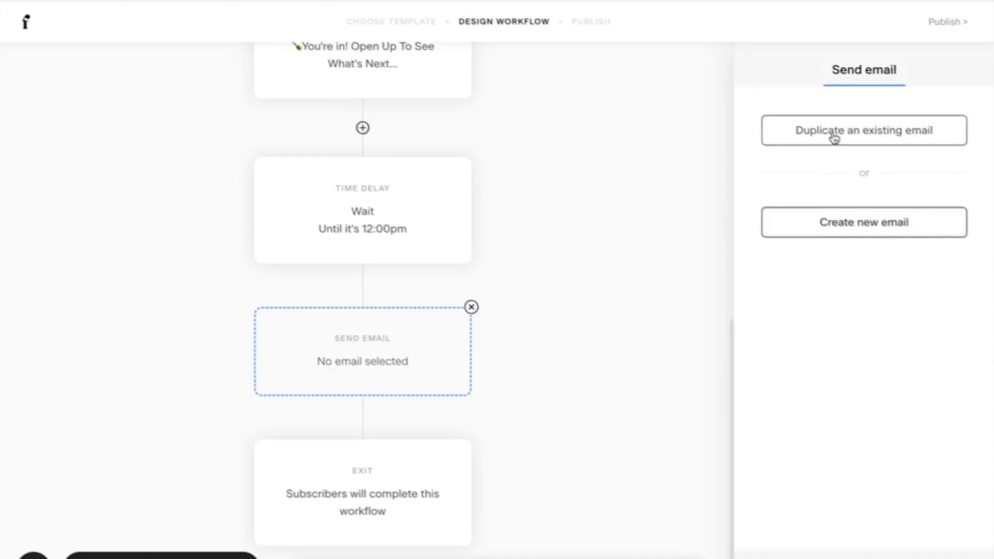
click(831, 234)
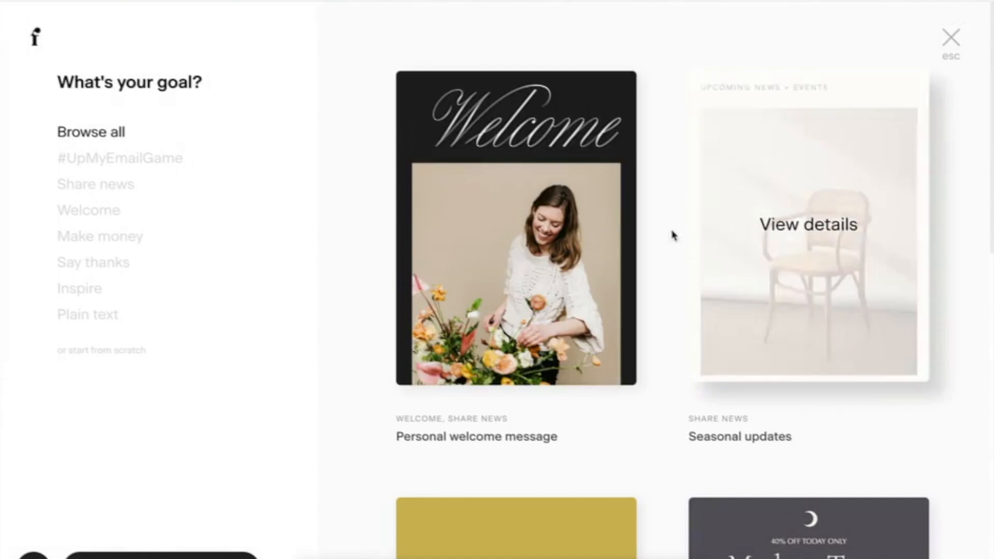
scroll(582, 226, down, 1)
click(534, 194)
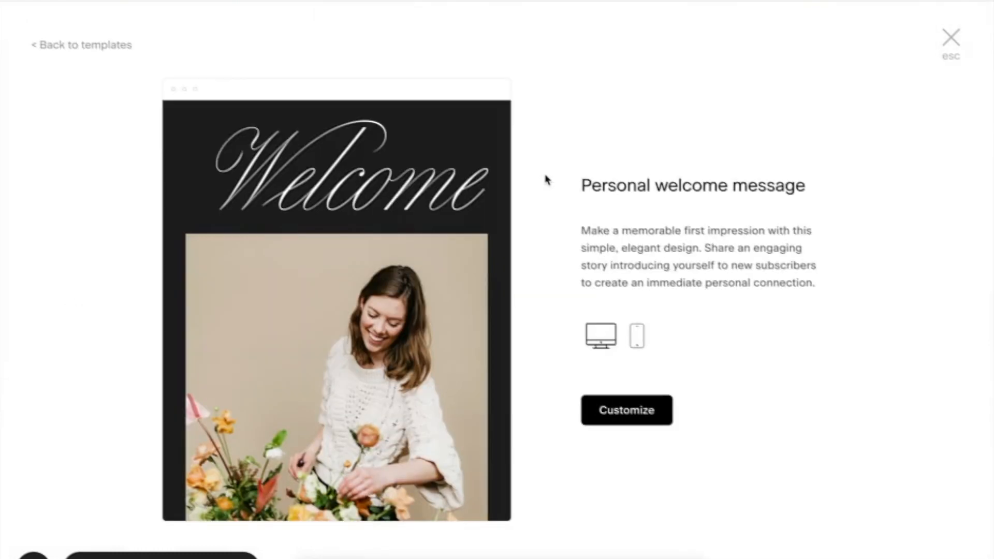
click(616, 428)
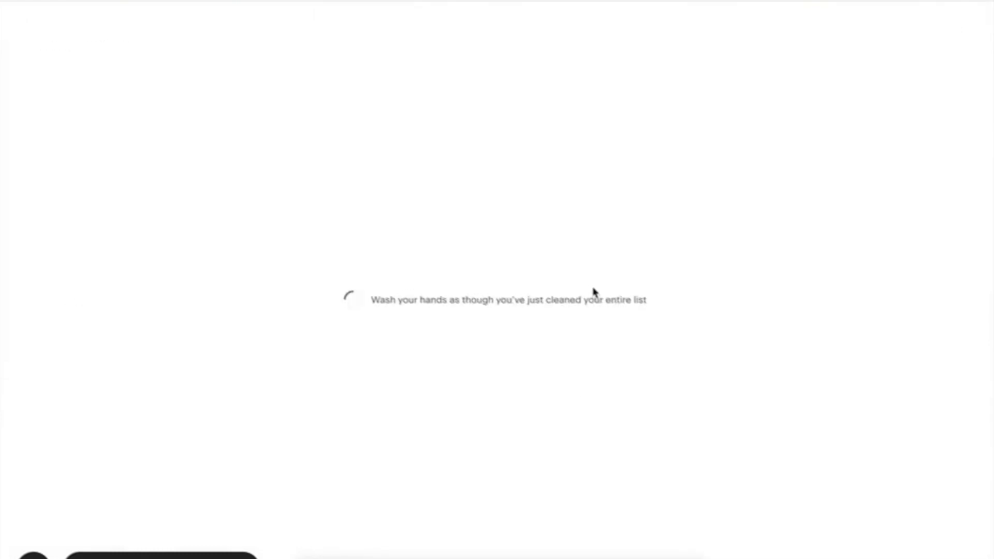
Step: Change the background of the black Welcome header block to the saved mint green colour
scroll(592, 287, down, 2)
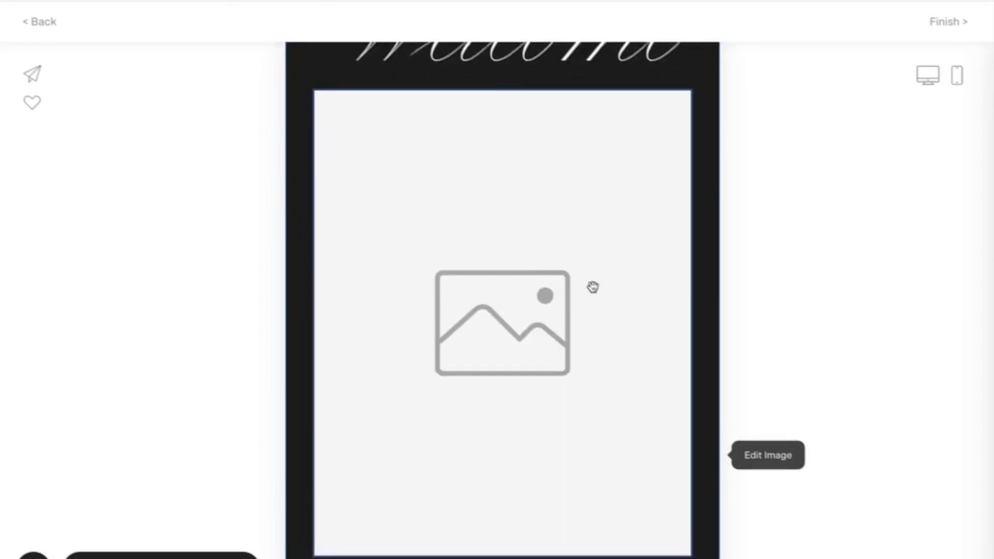
scroll(593, 287, up, 3)
scroll(519, 141, down, 6)
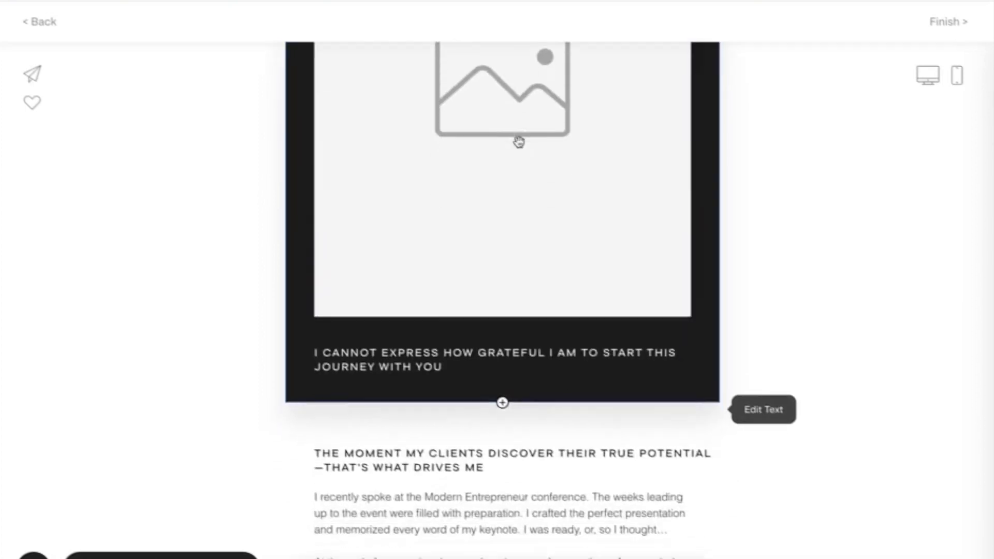
click(706, 207)
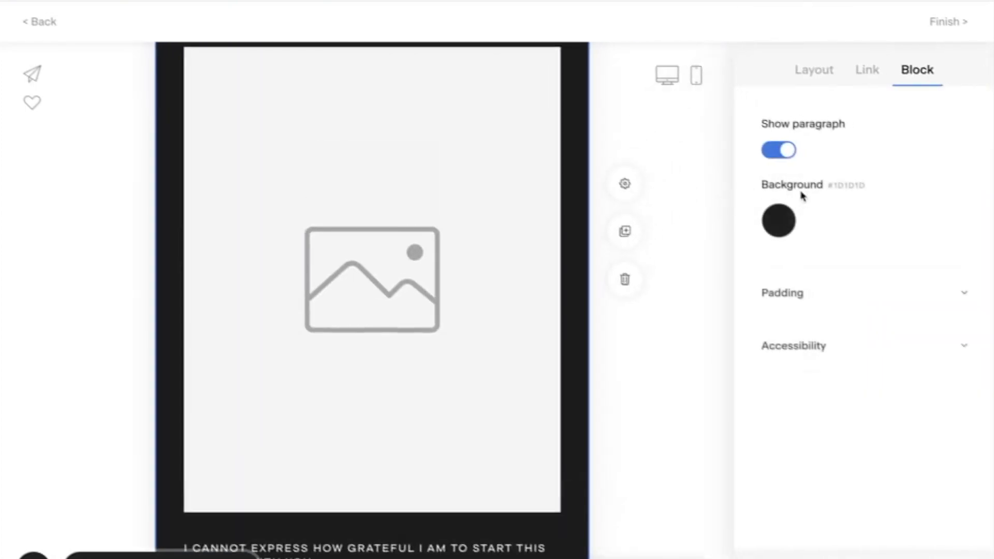
click(779, 222)
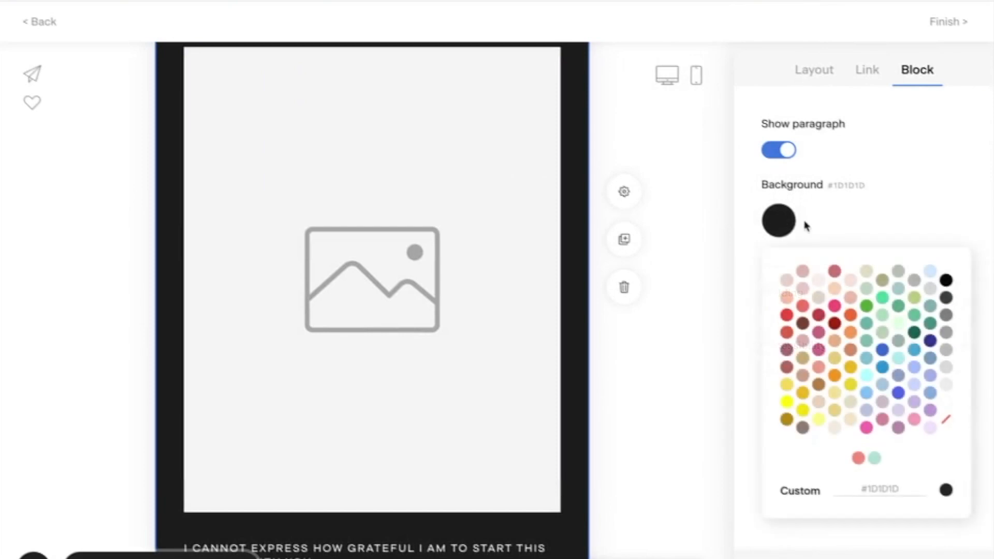
click(875, 467)
scroll(628, 428, up, 3)
click(714, 418)
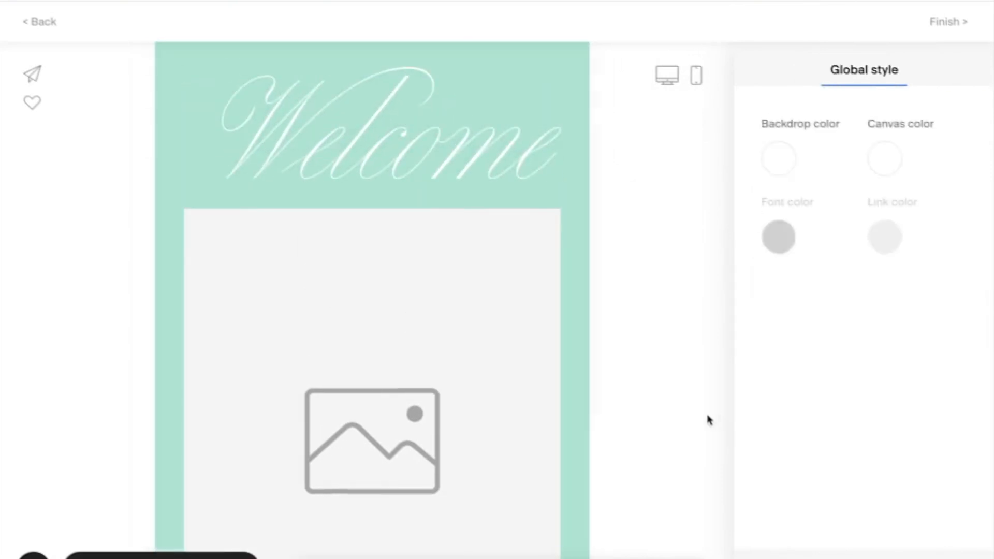
Step: Reduce the Welcome heading's font size to 173 and centre its text
click(464, 170)
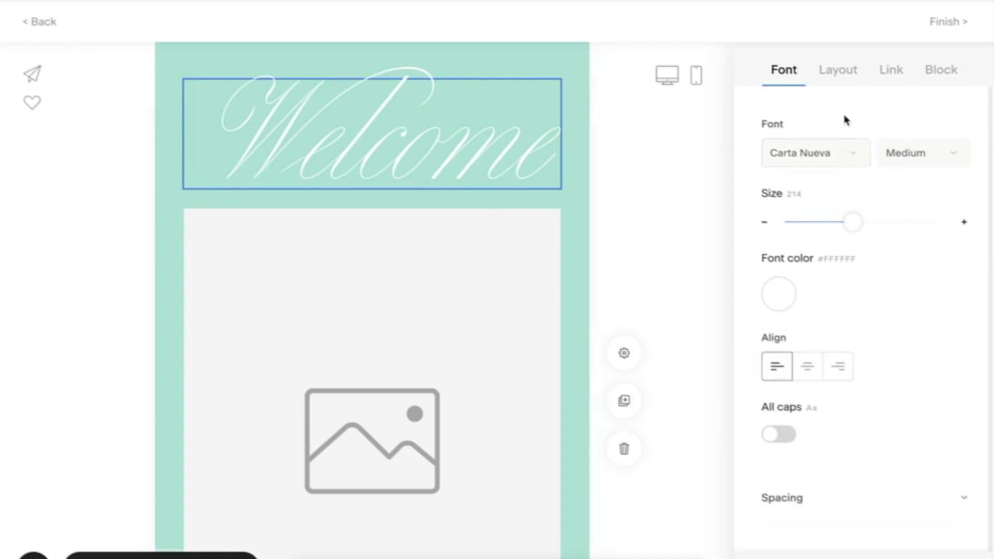
drag(848, 221, 835, 221)
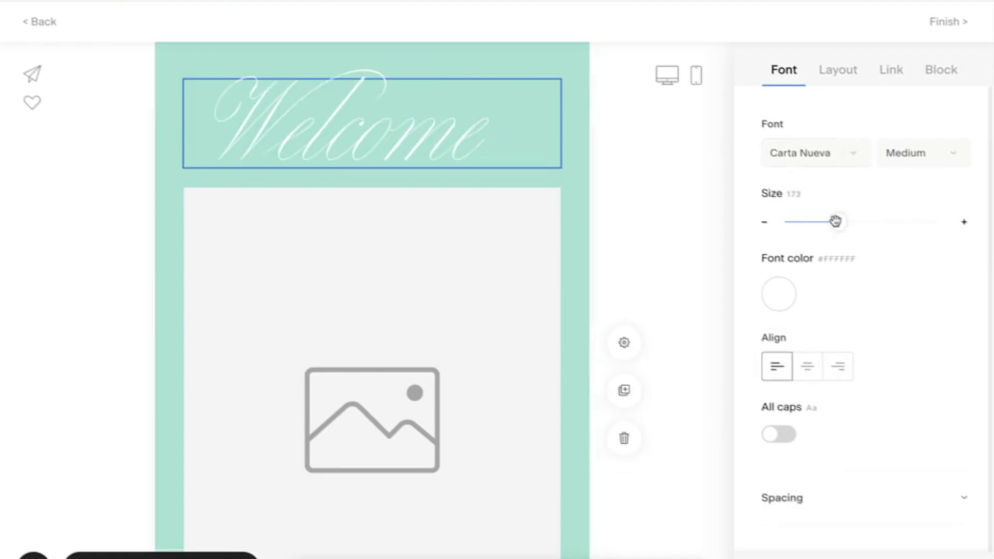
click(808, 381)
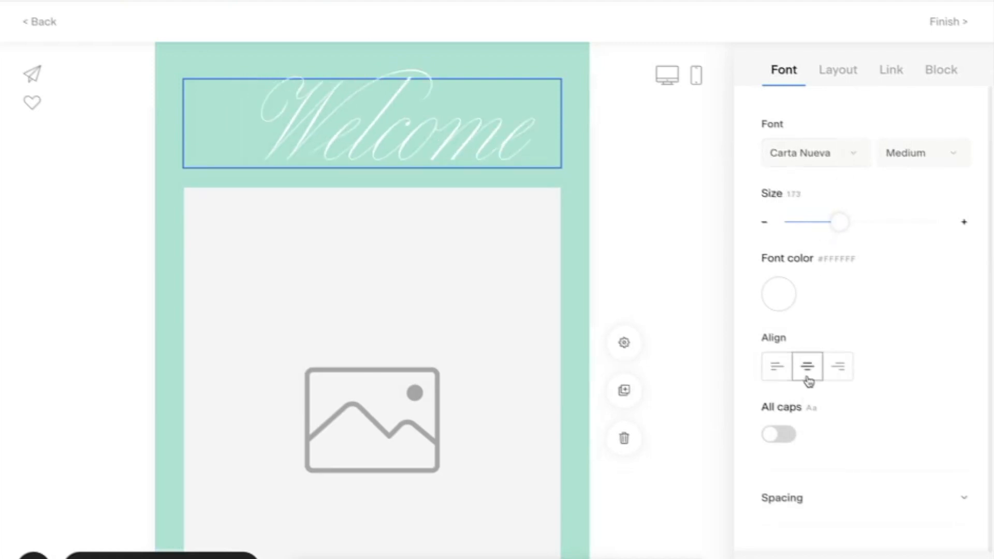
Step: Try the saved coral colour on the Welcome heading, then set its font colour to black (#000000)
click(781, 293)
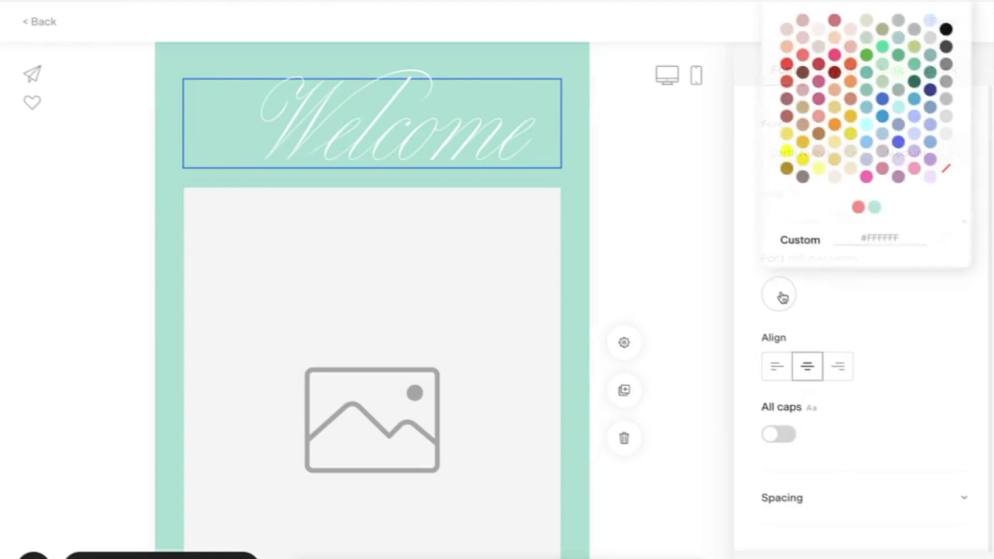
click(858, 208)
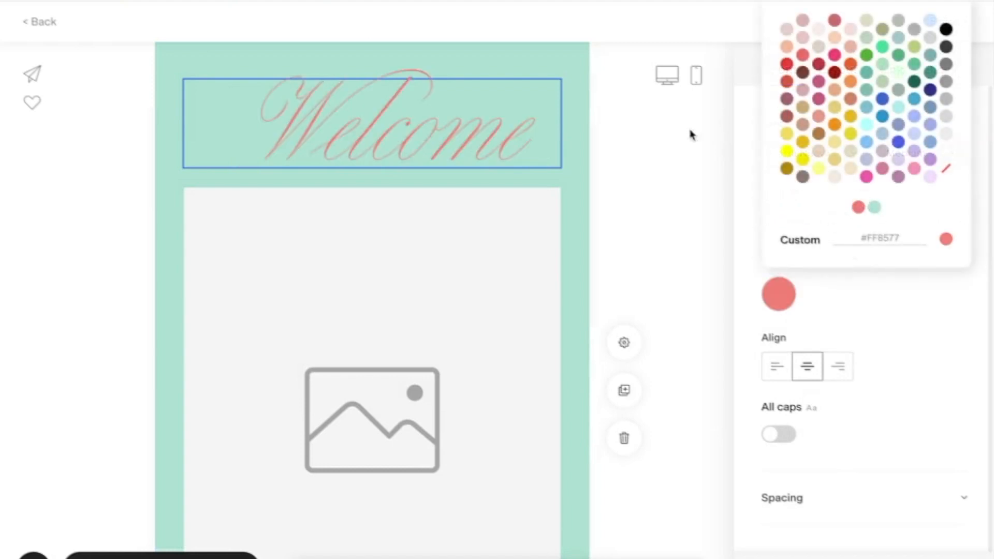
click(946, 30)
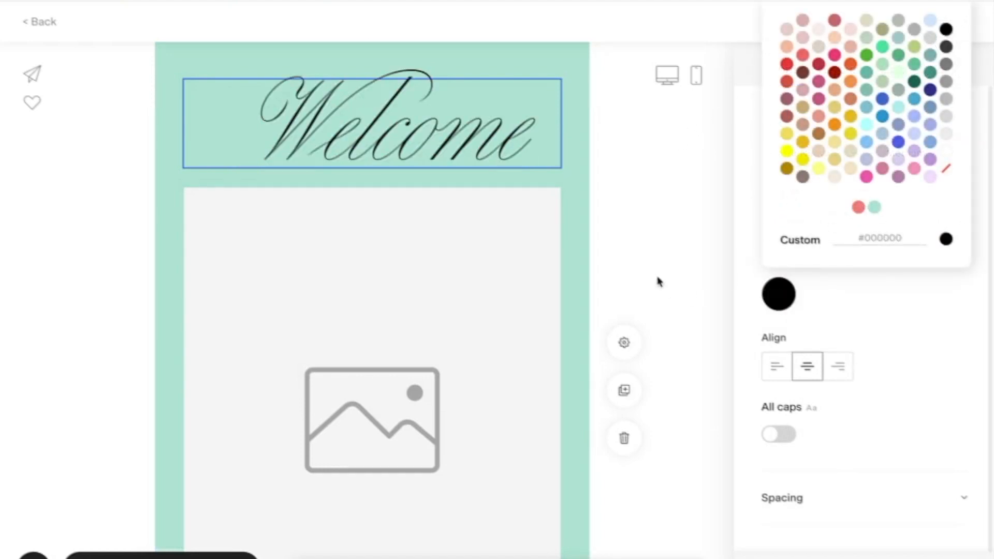
click(648, 216)
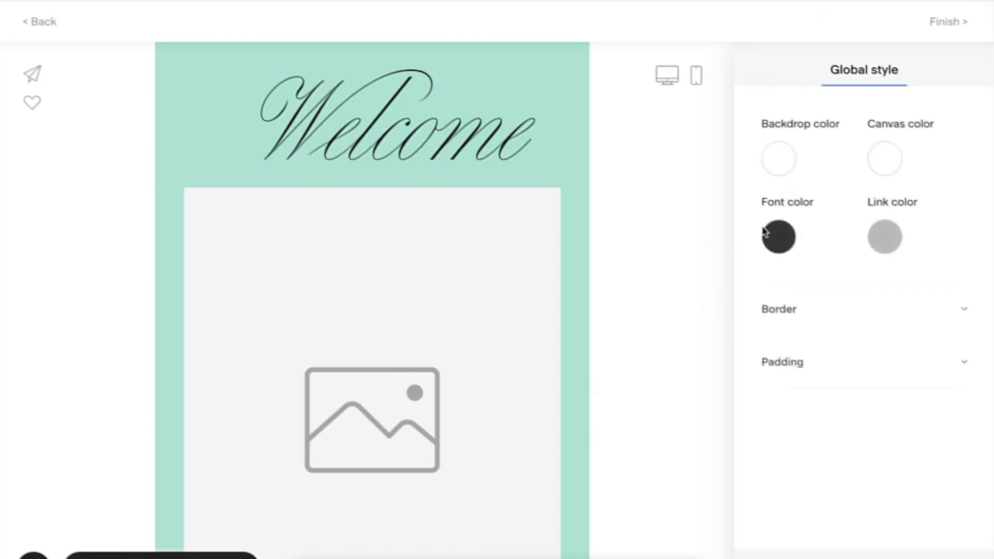
Step: Upload the Business Insider income streams image from the Desktop into the header's image placeholder and give it the wide rectangle shape
click(488, 262)
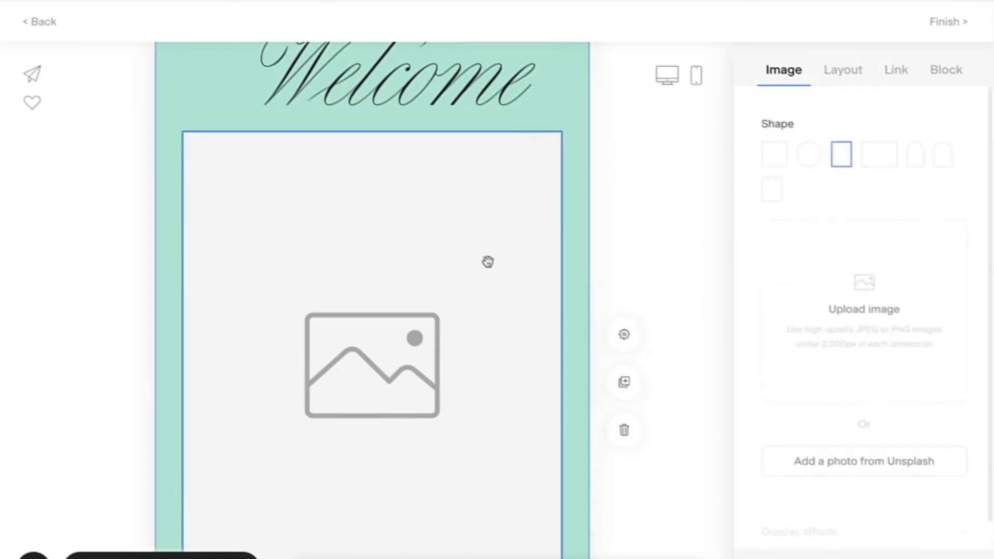
click(927, 336)
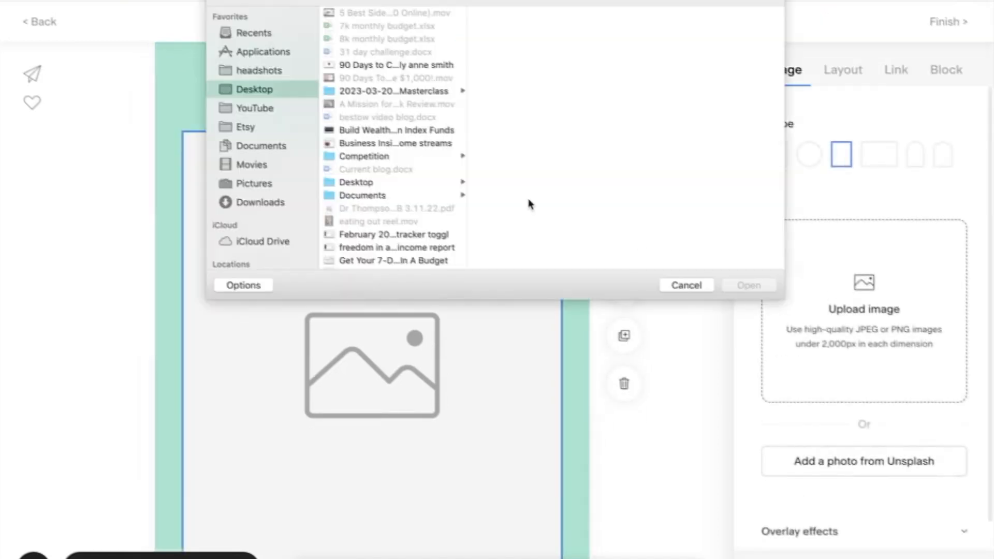
click(372, 144)
click(749, 285)
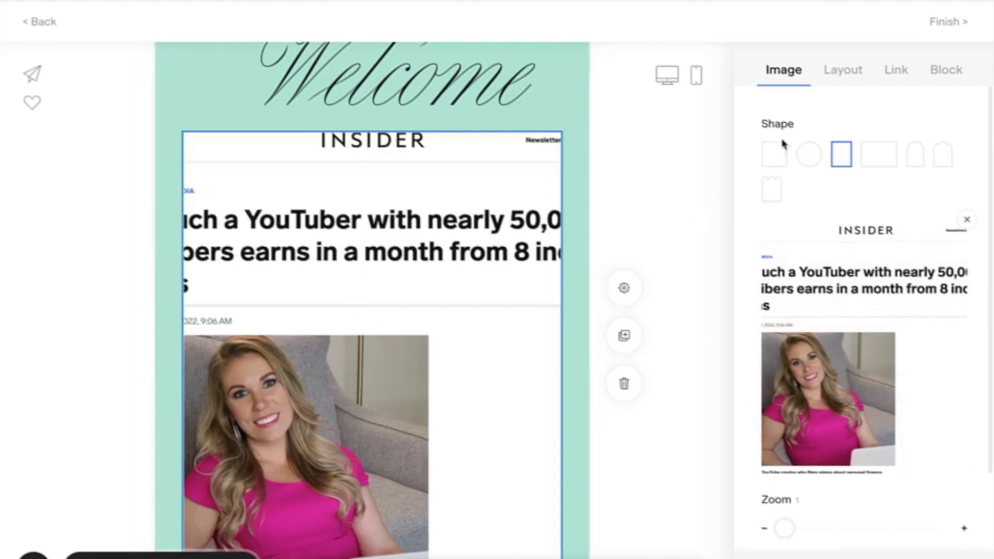
click(779, 154)
click(886, 160)
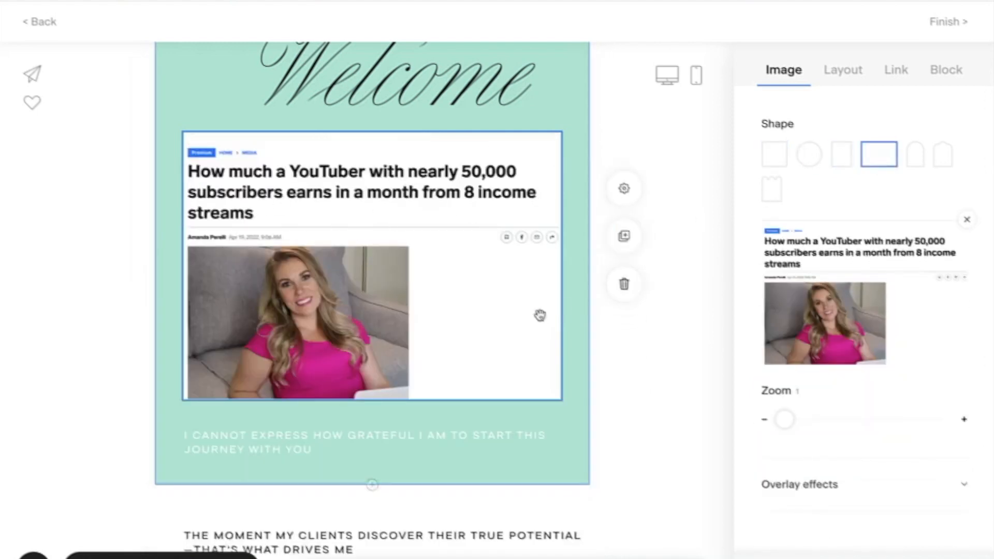
Step: Look over the rest of the welcome email, then finish editing it and return to the workflow
scroll(342, 382, down, 20)
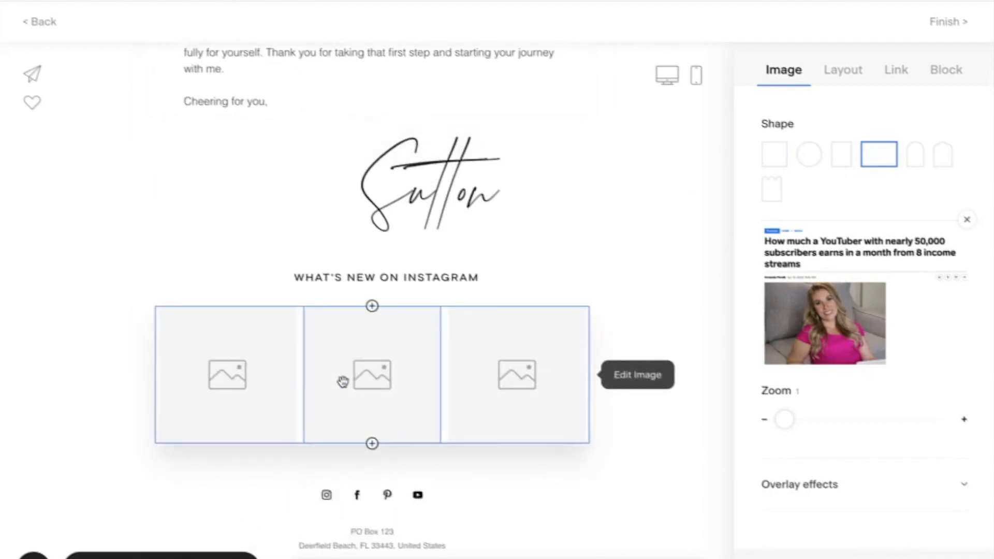
scroll(450, 233, up, 20)
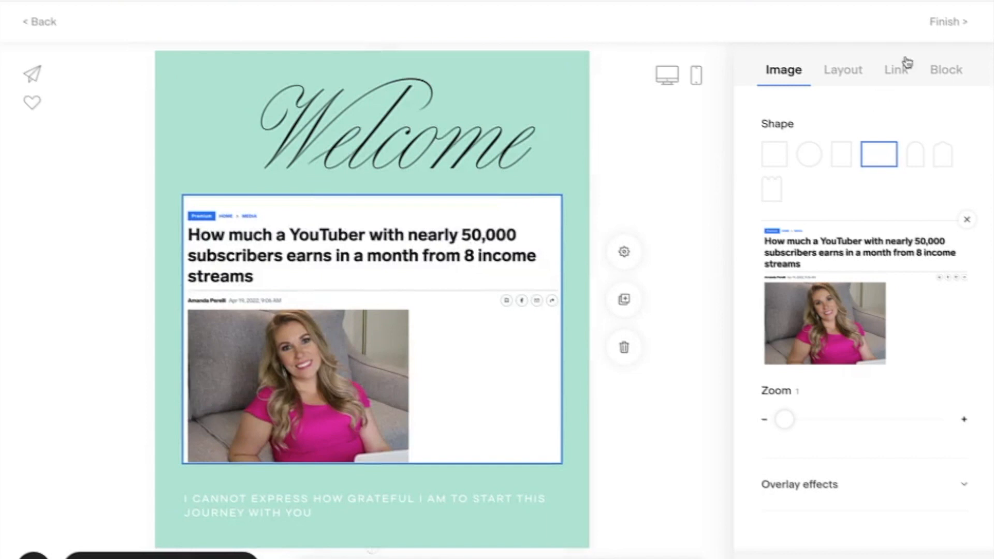
click(957, 21)
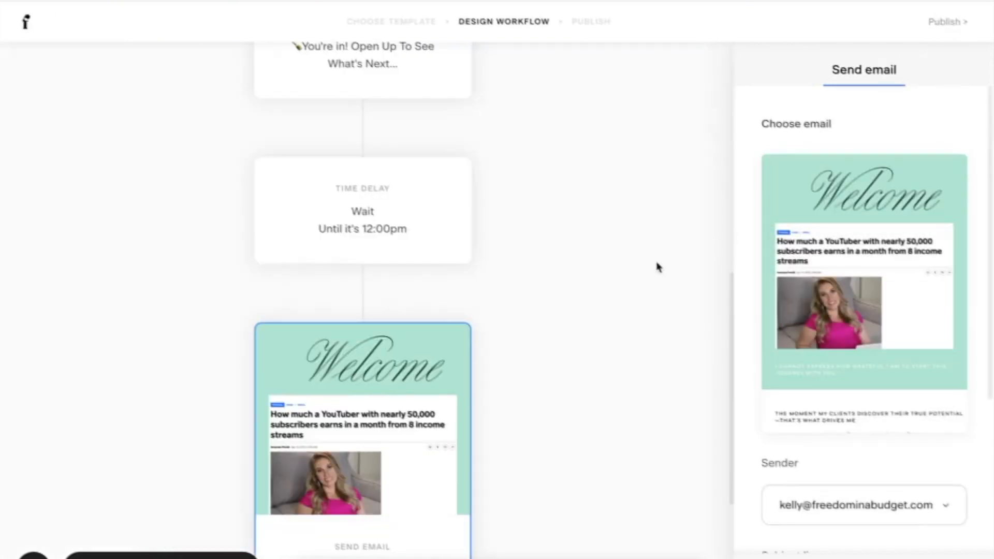
Step: Review the workflow's sequence of trigger, emails, time delay and exit
scroll(373, 369, down, 4)
scroll(374, 371, up, 3)
scroll(374, 371, up, 2)
scroll(354, 165, up, 3)
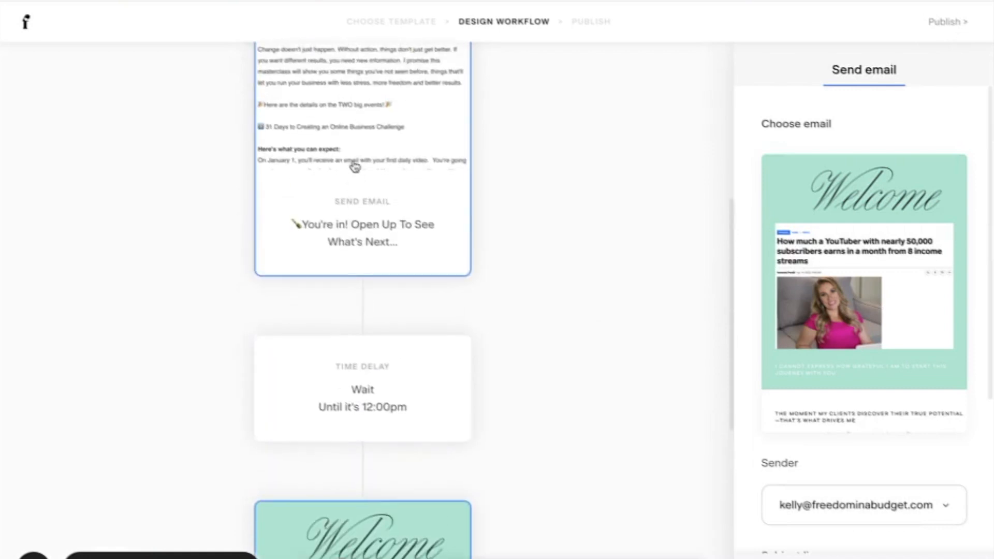
scroll(354, 165, down, 5)
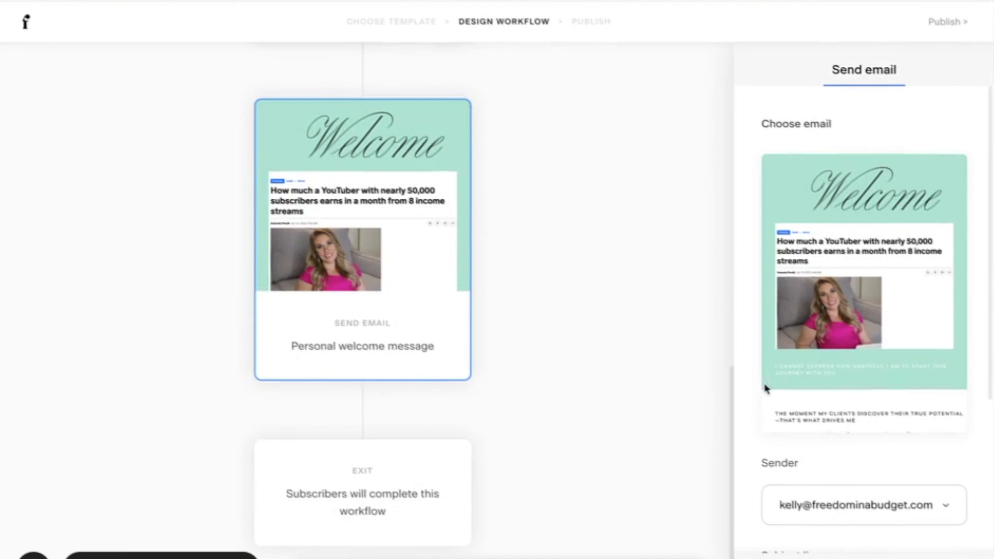
scroll(684, 365, up, 10)
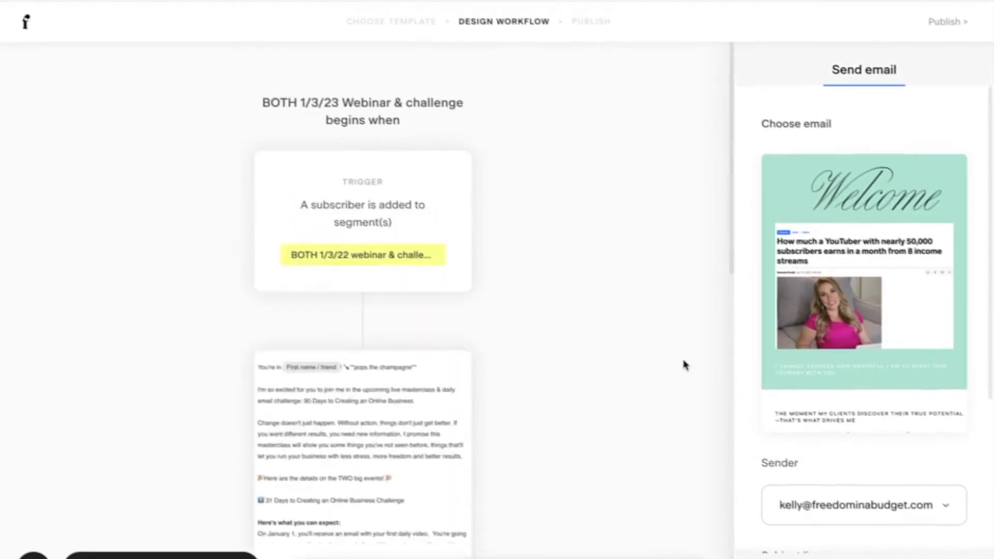
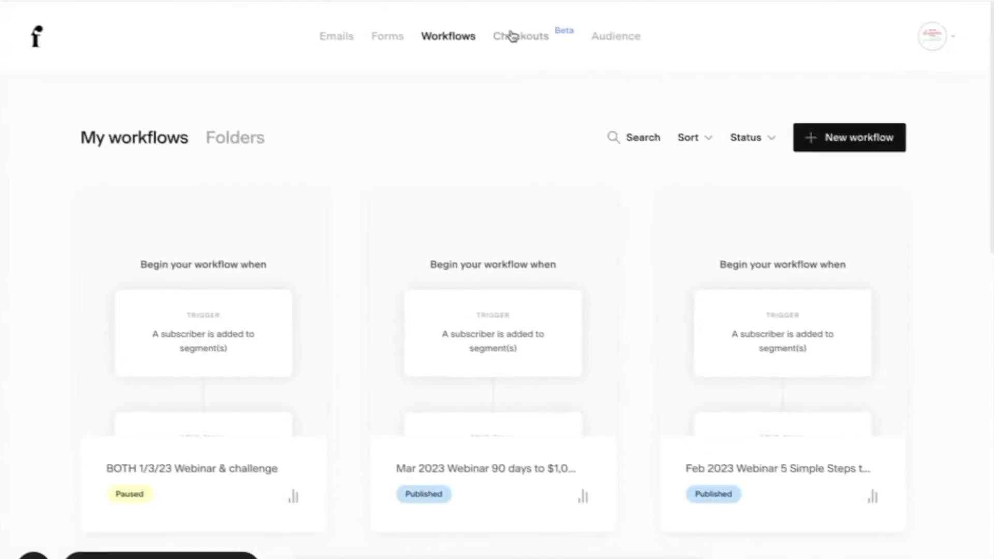
Step: Examine the Audience area's subscriber and customer lists, and look through its subscriber segments
click(615, 41)
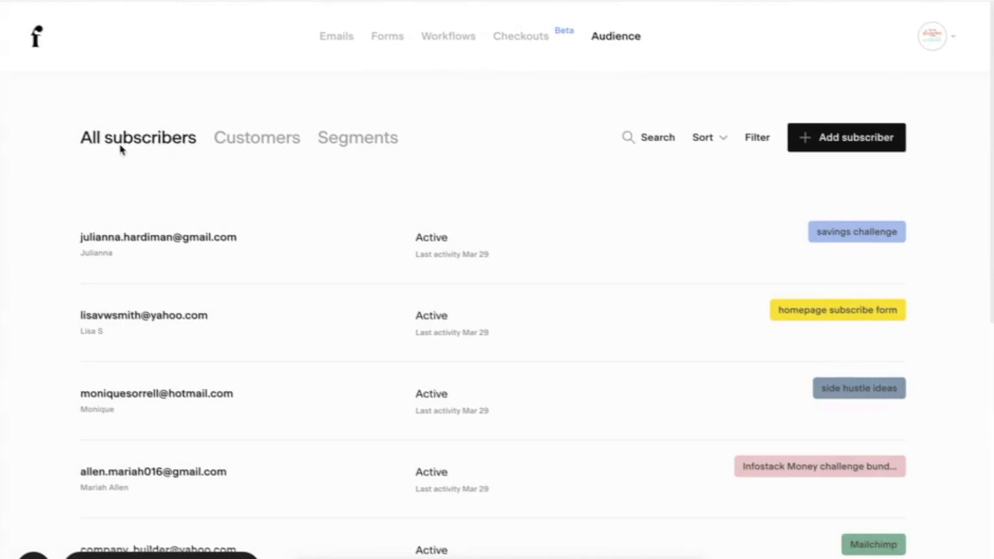
click(258, 140)
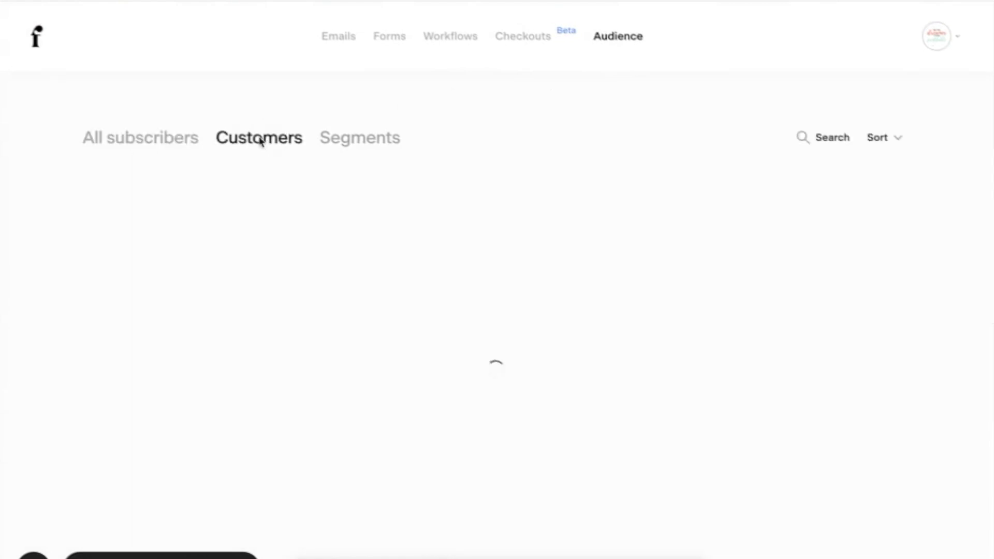
click(365, 139)
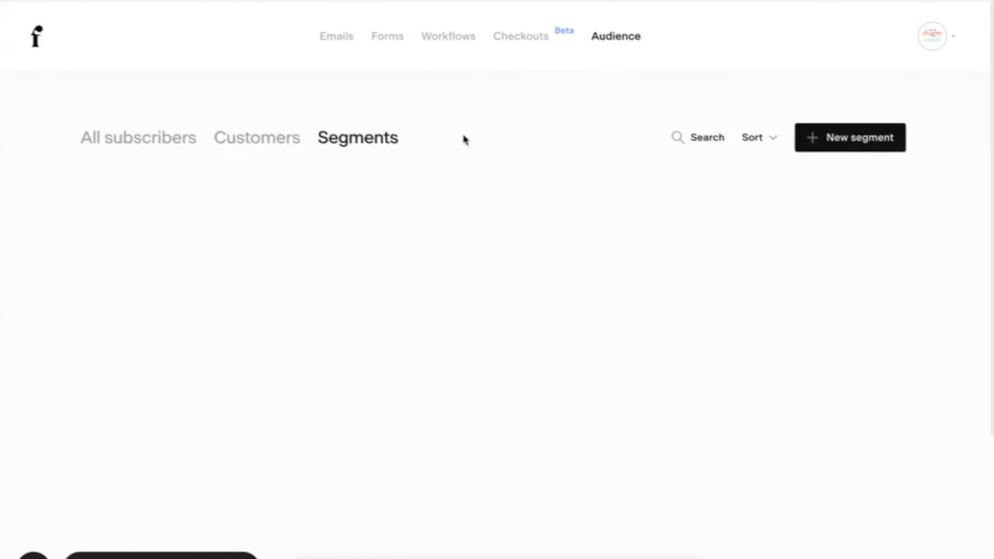
scroll(473, 188, down, 3)
scroll(474, 187, down, 1)
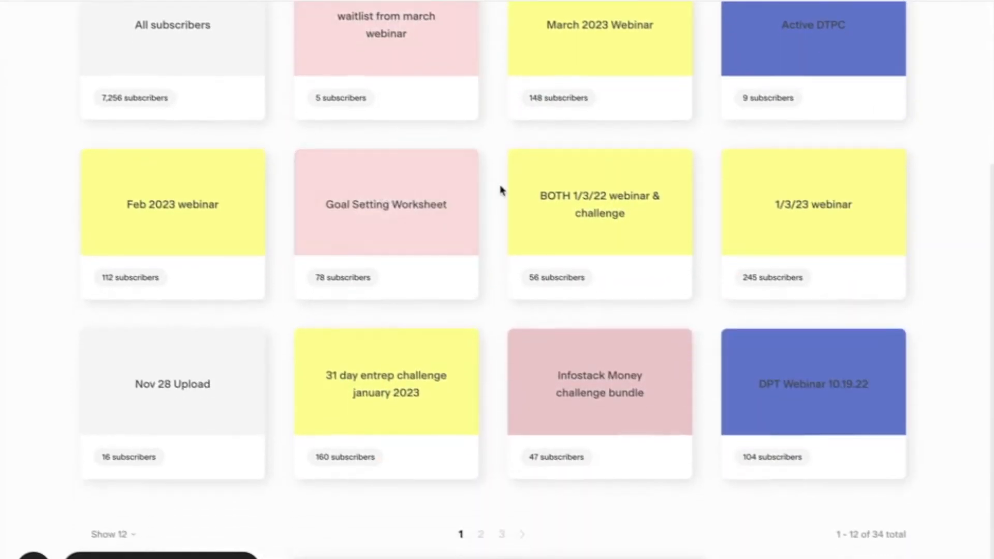
scroll(500, 190, up, 2)
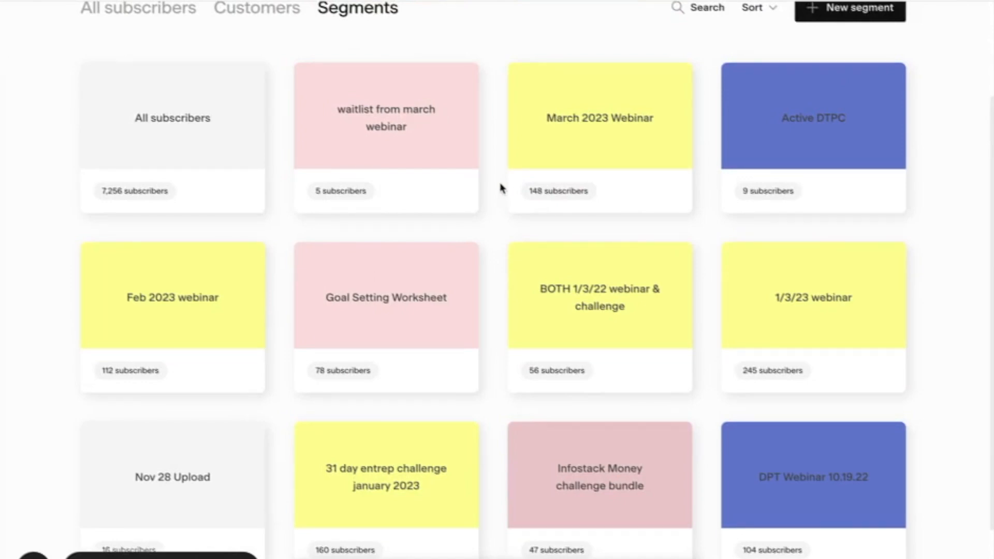
scroll(500, 187, up, 1)
mouse_move(395, 165)
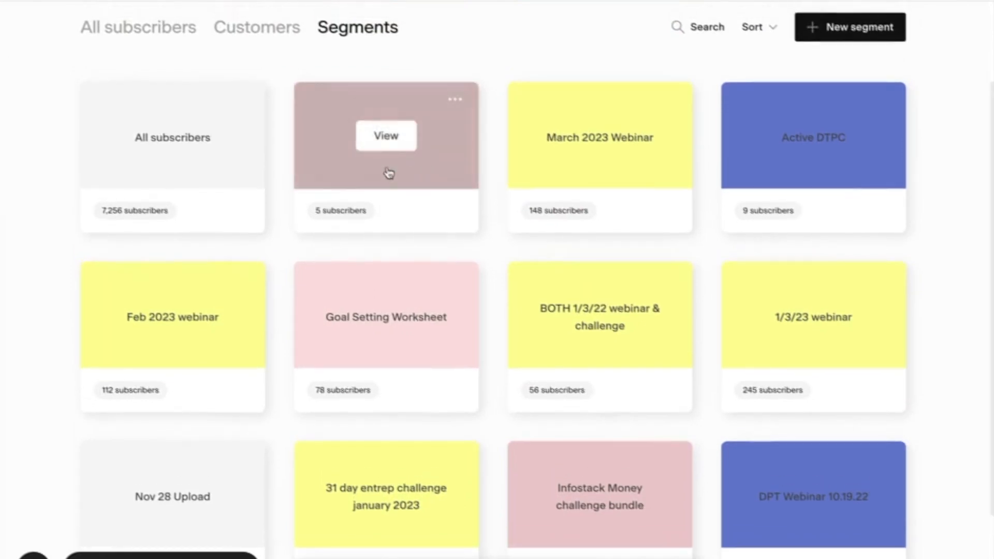
mouse_move(594, 167)
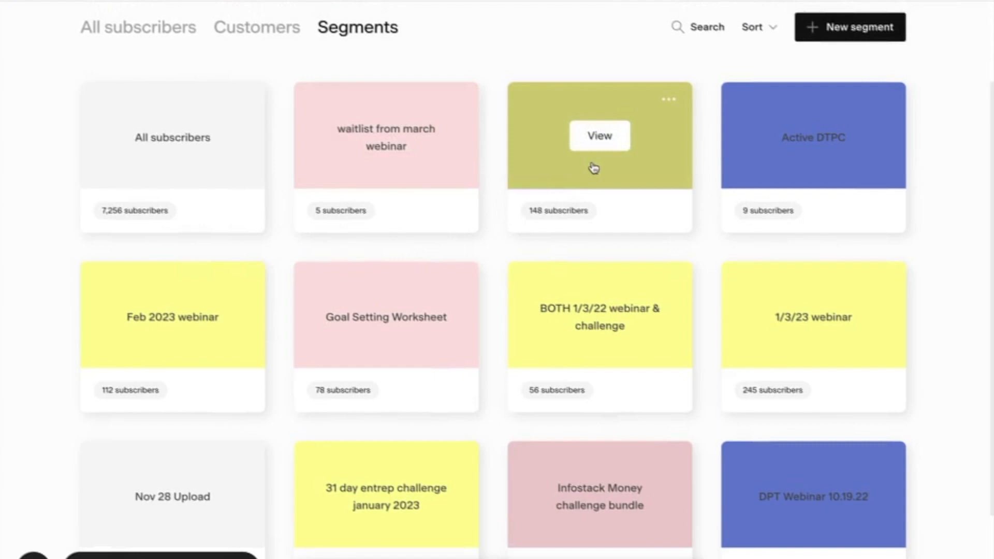
Step: Look over the first page of segment cards, then check the All subscribers segment
scroll(513, 139, down, 2)
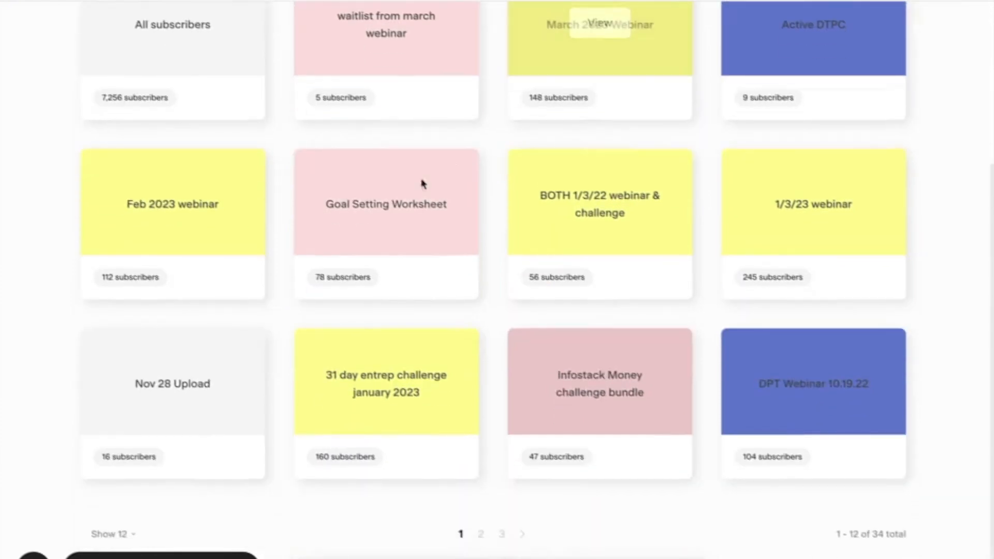
mouse_move(405, 253)
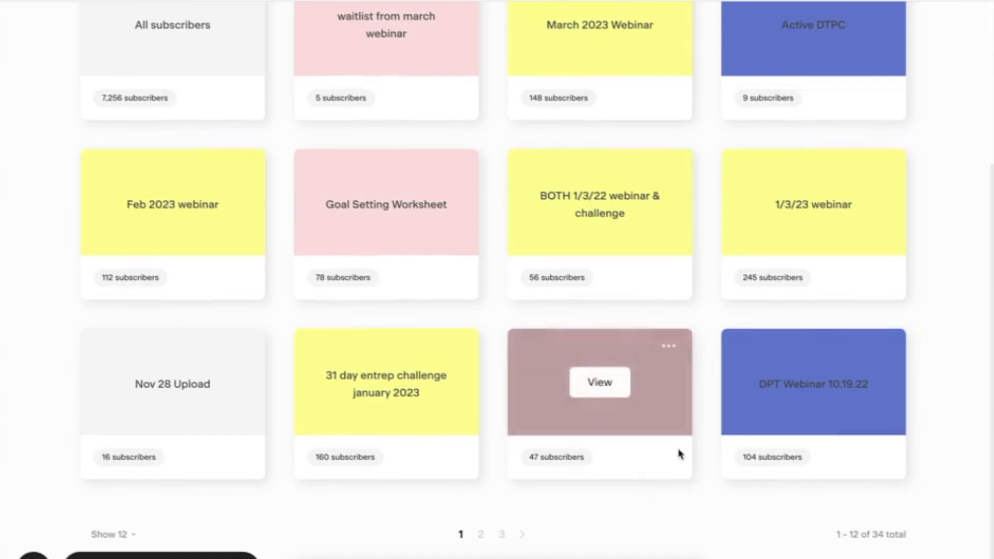
mouse_move(772, 412)
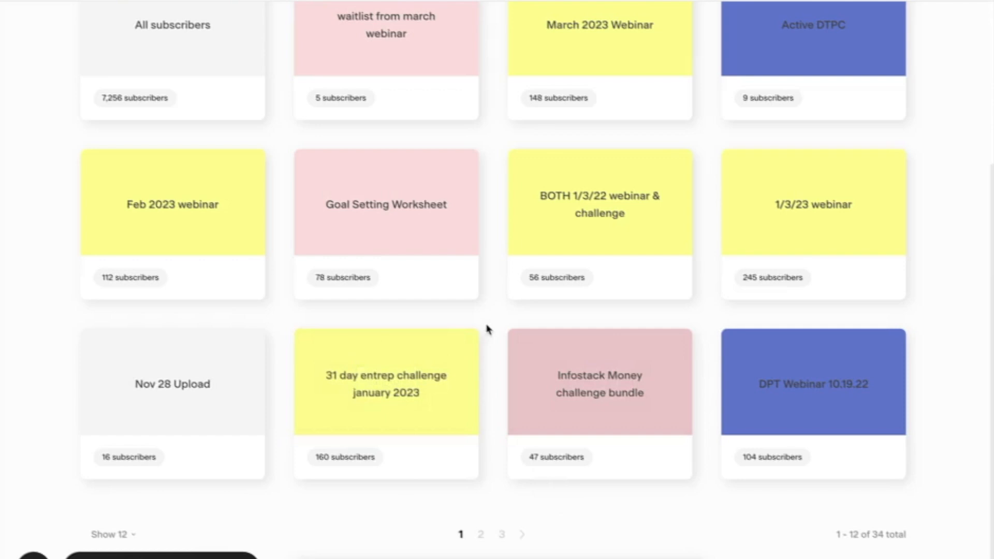
scroll(486, 328, up, 5)
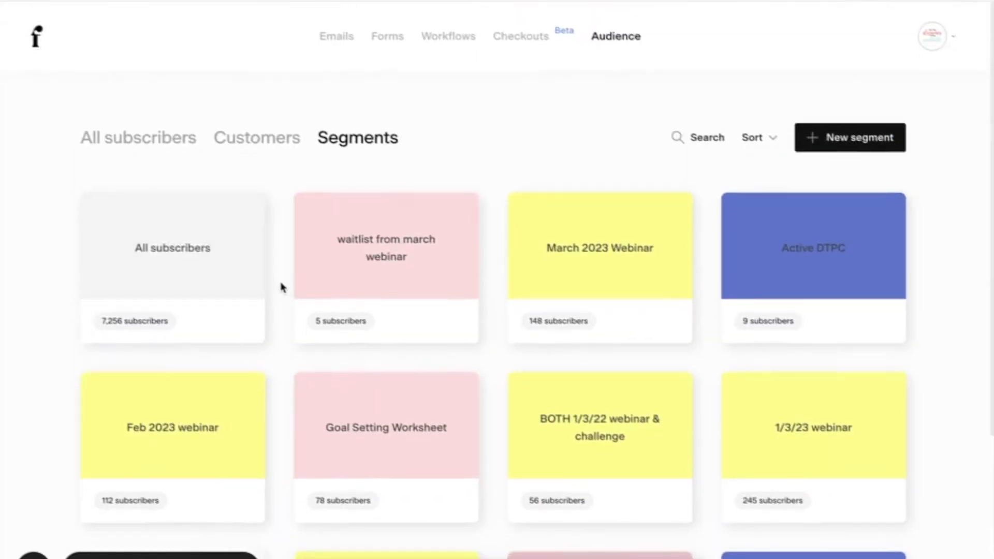
drag(105, 317, 124, 316)
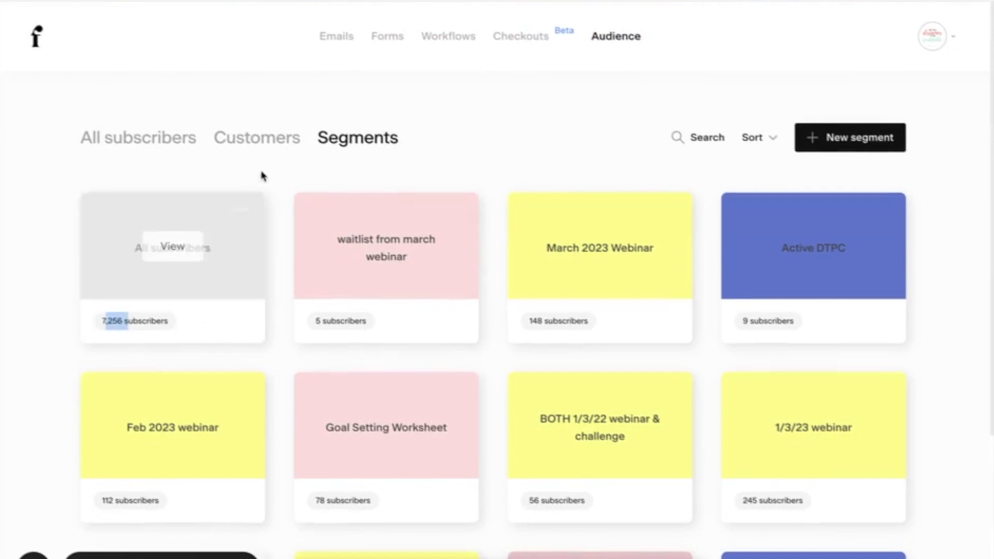
Step: Browse the full subscriber list with each subscriber's status and segment labels
click(132, 145)
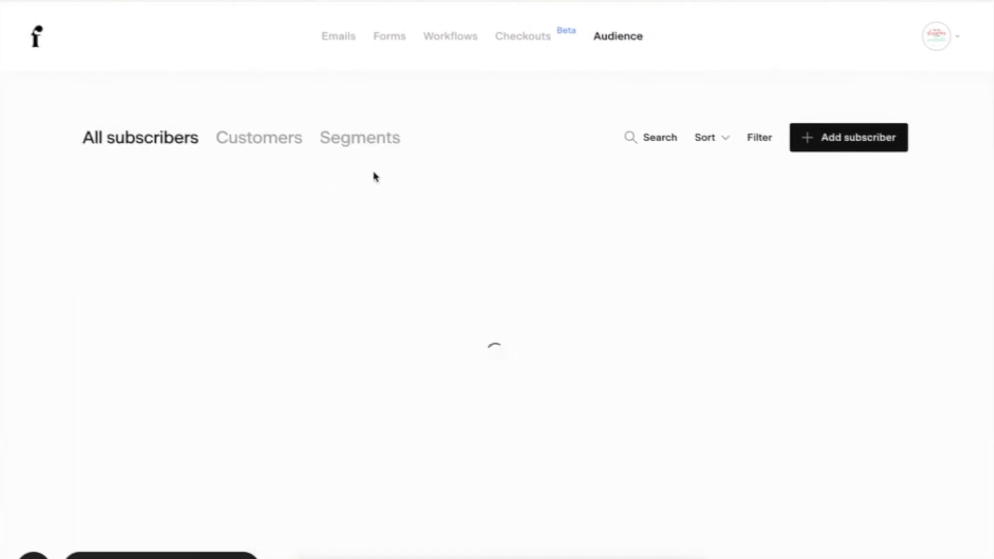
scroll(506, 297, down, 10)
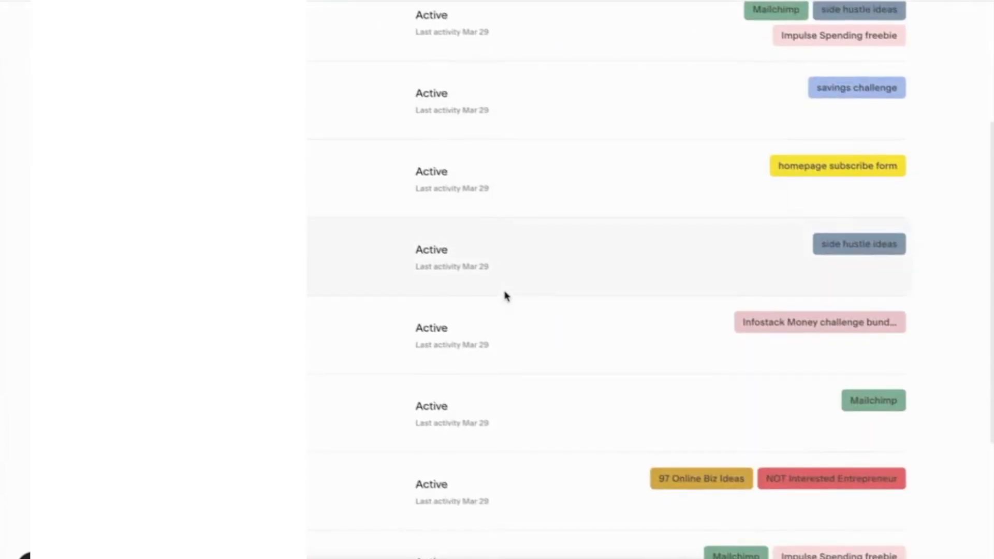
scroll(506, 296, up, 10)
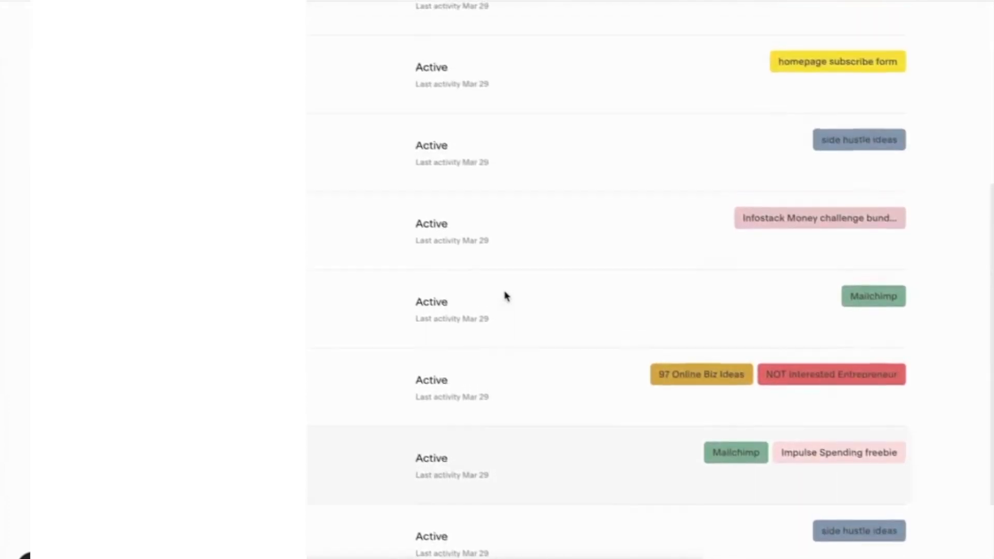
Step: Search the subscribers for "freedom" and open the one tagged biz budget, side hustle ideas and Grocery Tripwire
click(666, 133)
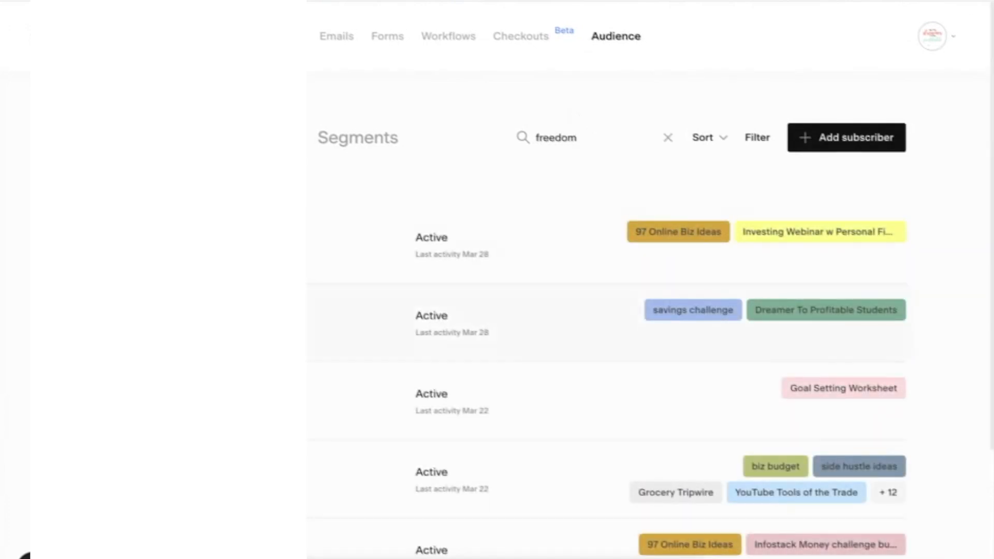
scroll(650, 296, down, 2)
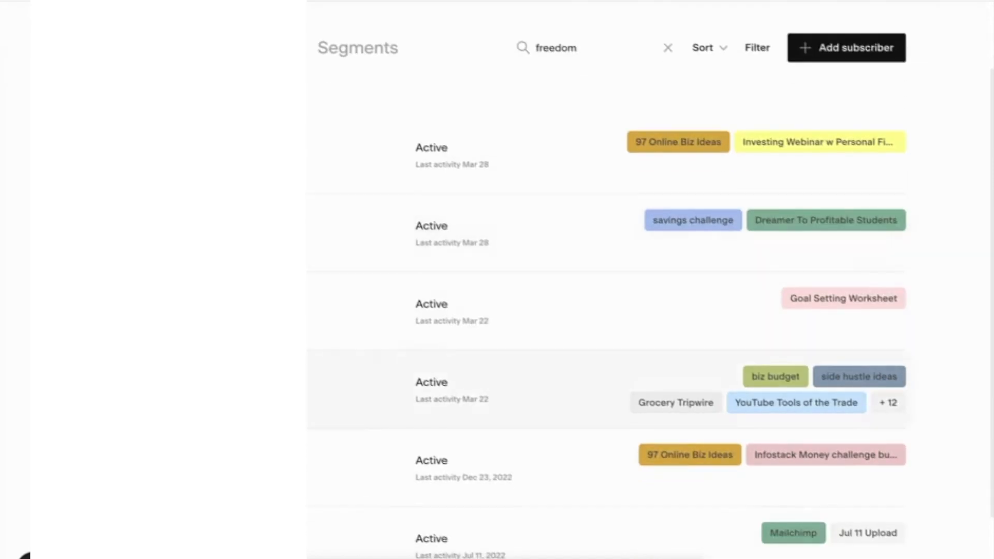
click(311, 383)
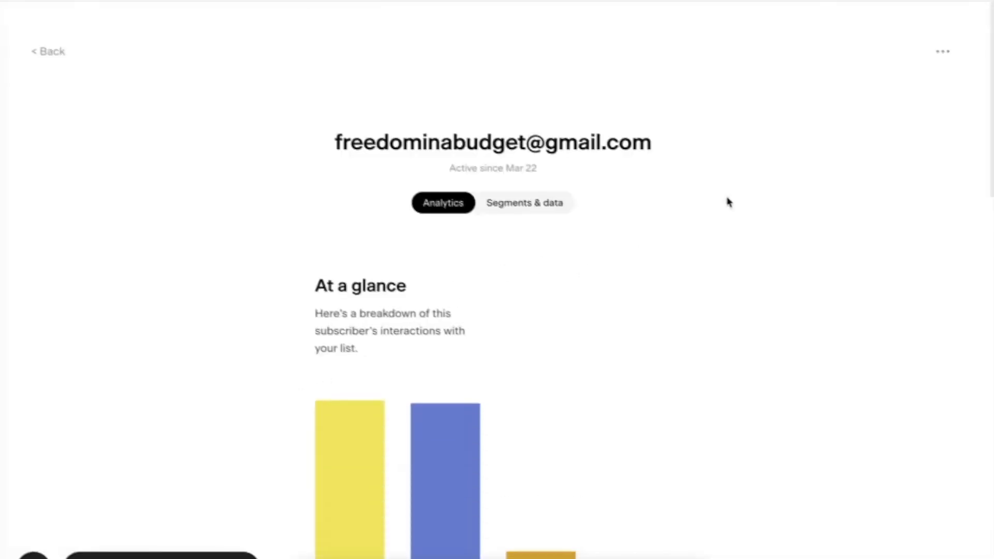
Step: Examine the subscriber's at-a-glance chart and the list of delivered emails, then return to the subscriber details
scroll(739, 195, down, 3)
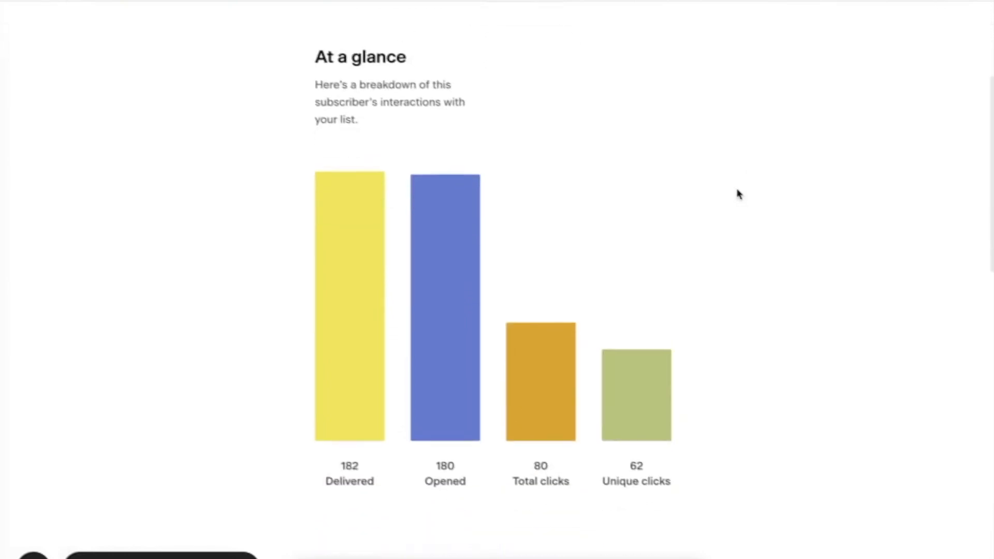
scroll(754, 266, down, 2)
scroll(755, 266, up, 1)
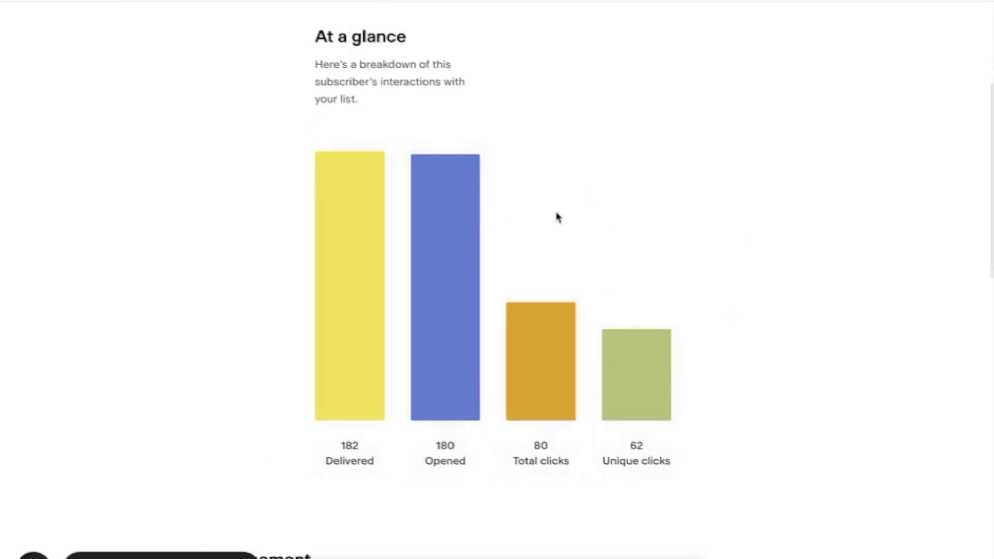
click(347, 255)
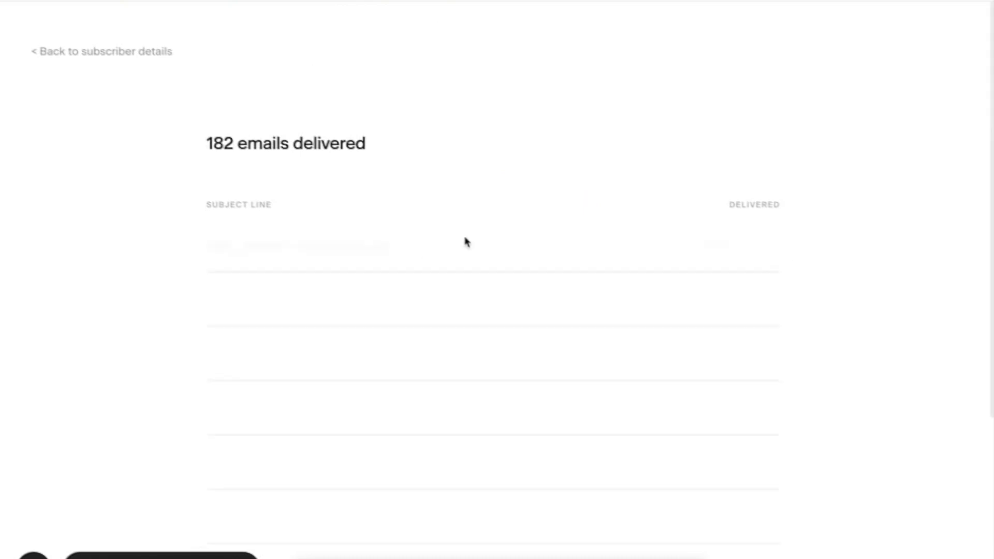
scroll(529, 240, down, 6)
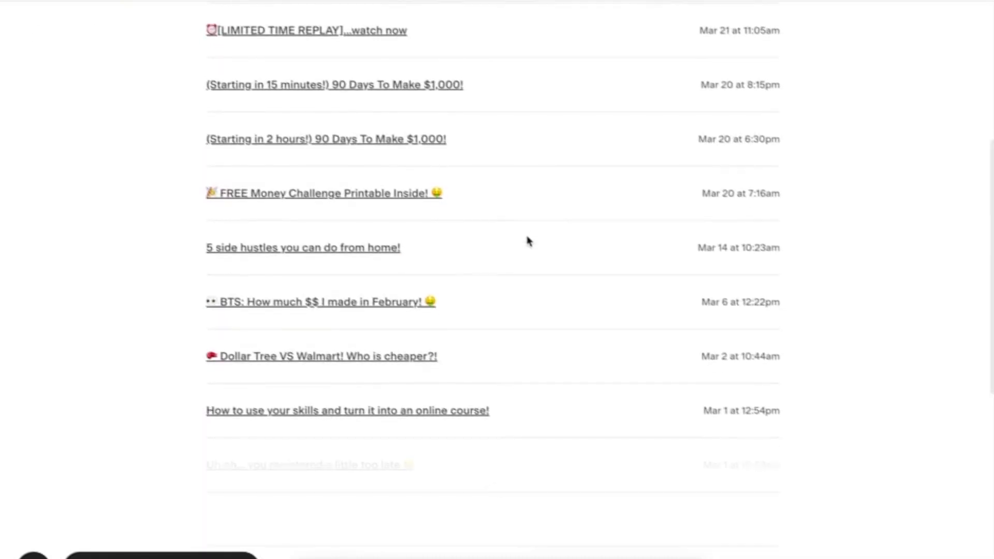
scroll(355, 279, down, 8)
scroll(357, 280, up, 6)
scroll(358, 280, up, 8)
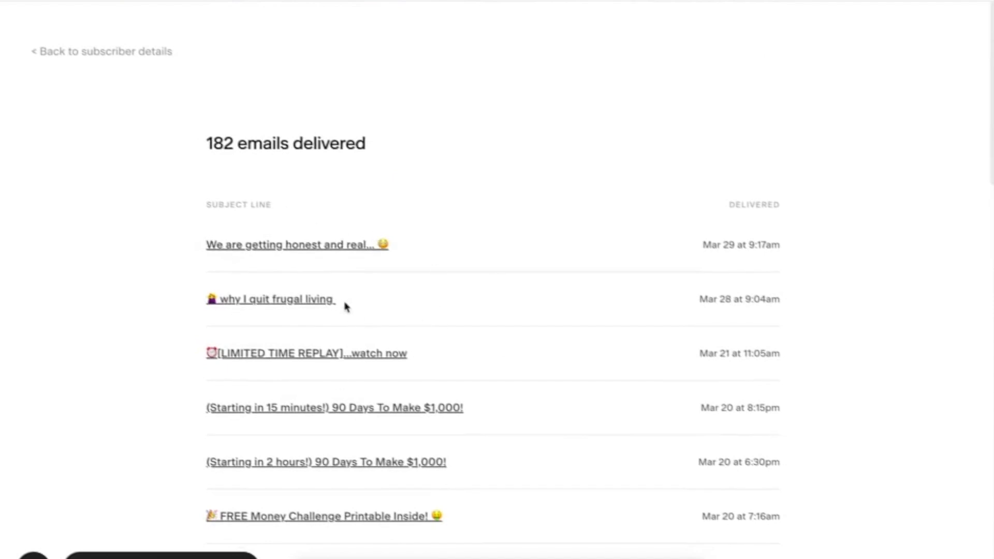
click(118, 51)
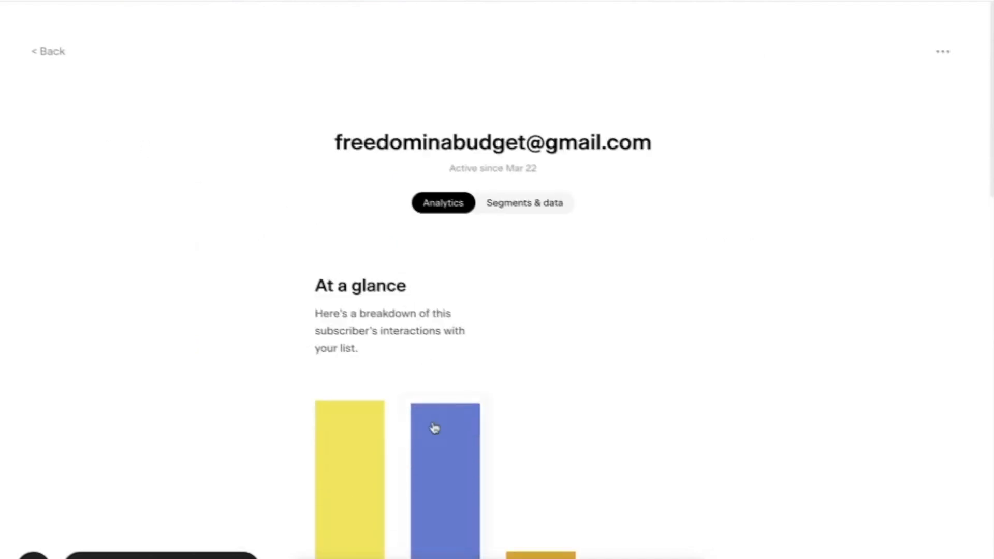
Step: Review the subscriber's opened emails, view the "Dollar Tree VS Walmart! Who is cheaper?!" email, and return to the subscriber details
scroll(434, 429, down, 3)
scroll(444, 465, down, 2)
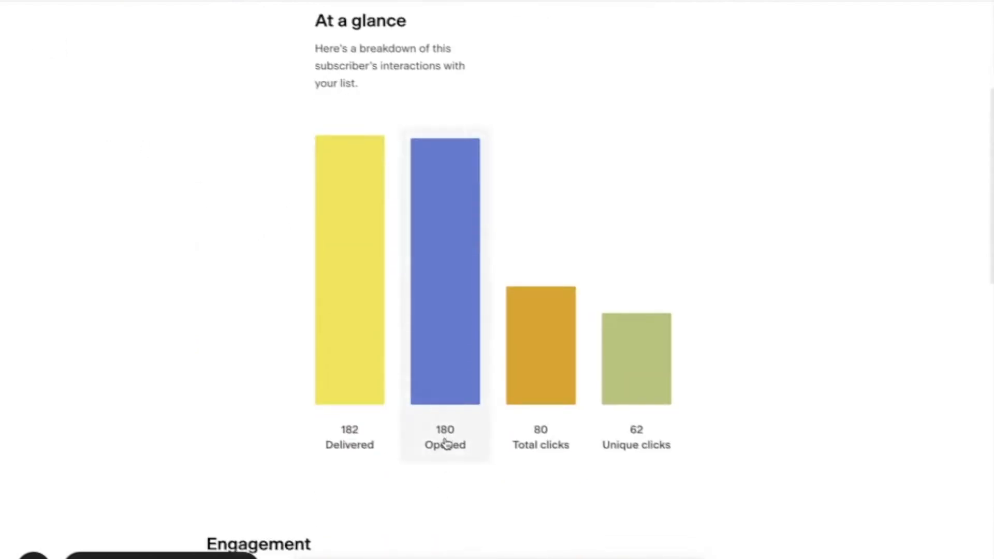
click(446, 444)
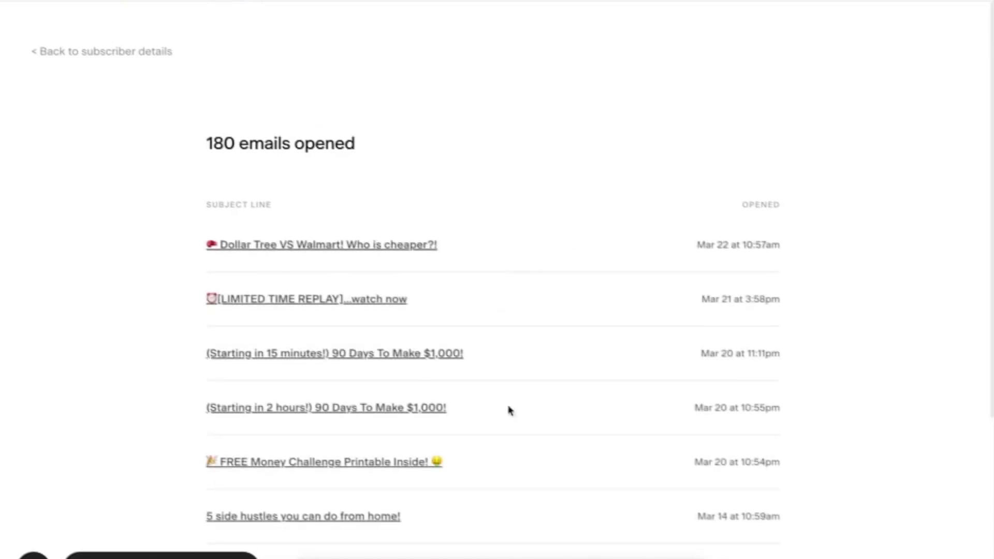
drag(717, 243, 740, 240)
click(396, 252)
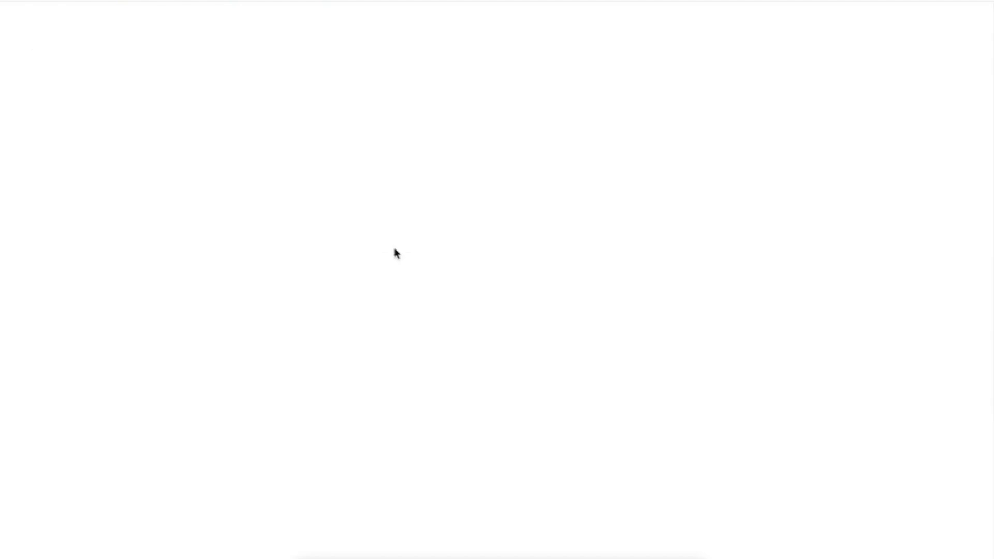
scroll(252, 175, down, 15)
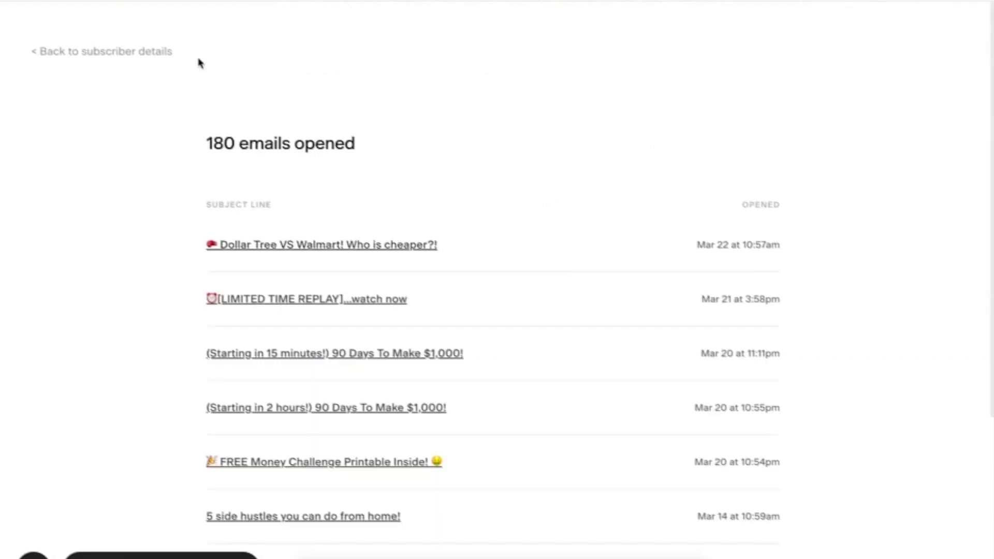
click(160, 53)
Step: Open the subscriber's total clicks and examine the clicked links with their dates and times
scroll(570, 284, down, 5)
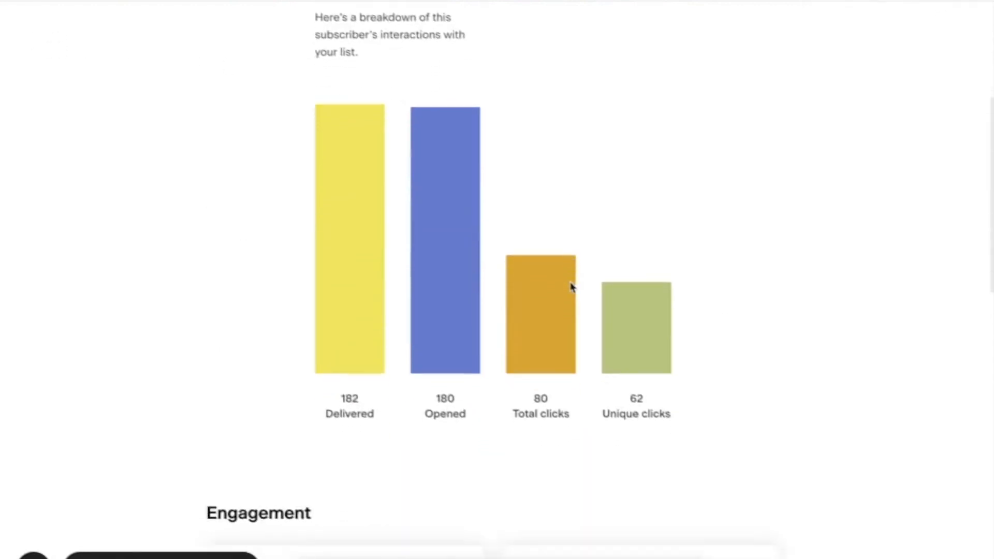
click(554, 294)
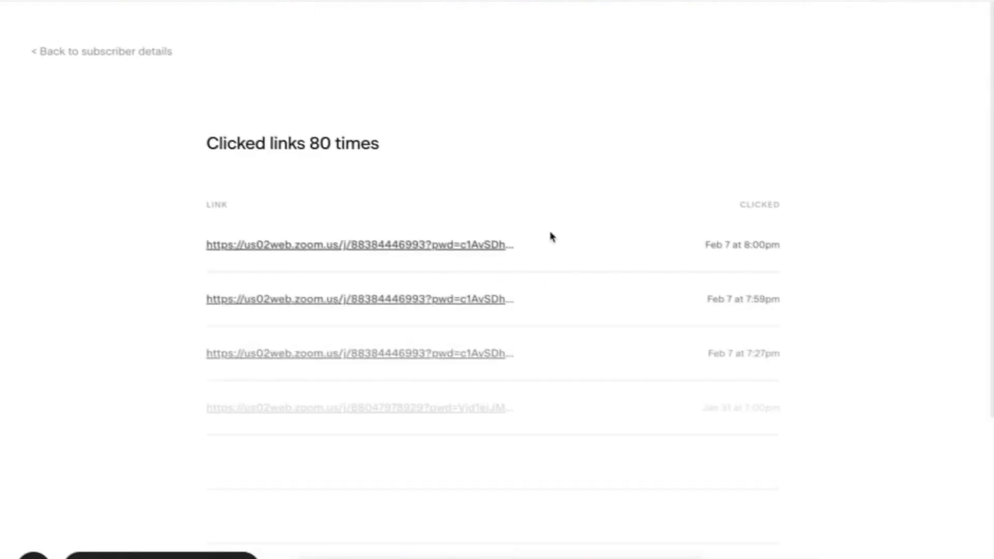
scroll(556, 255, down, 6)
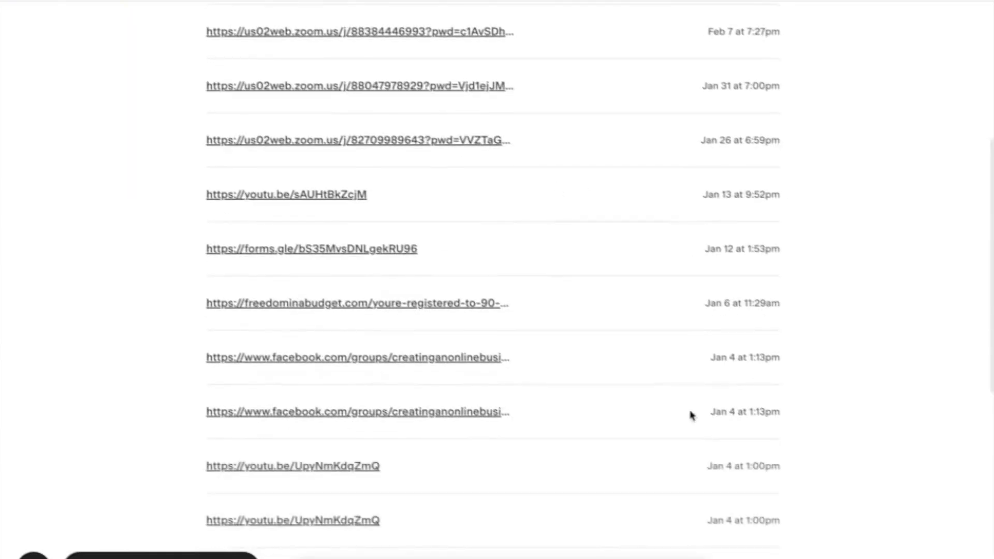
scroll(588, 292, down, 3)
drag(736, 289, 752, 289)
click(710, 289)
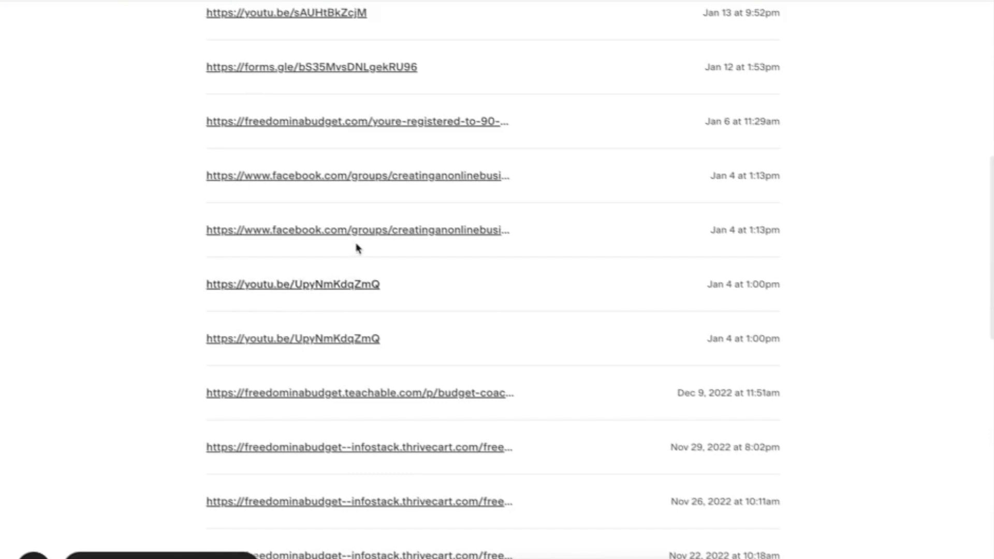
Step: View the clicked YouTube link from Jan 4 at 1:00pm, close the video, and go back to the subscriber details
click(353, 285)
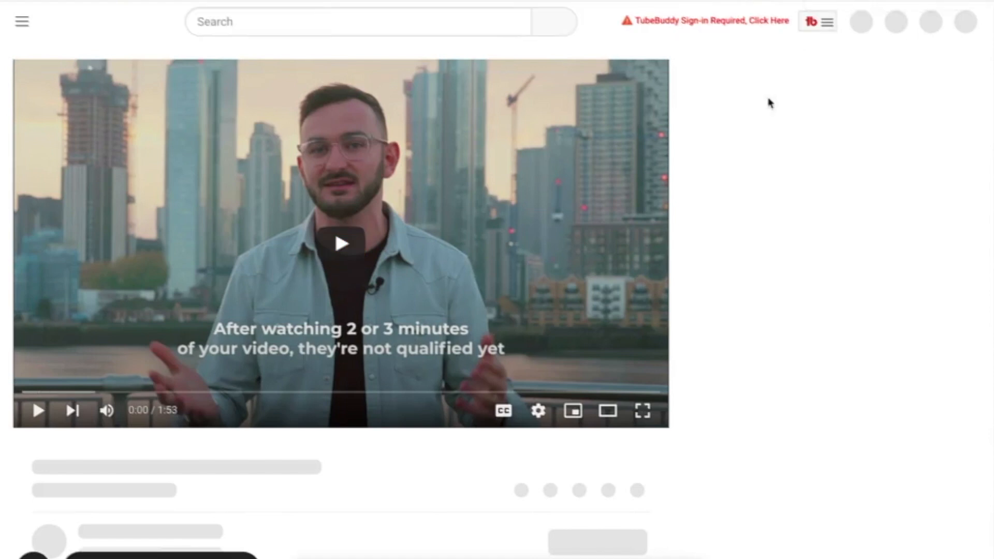
key(ctrl+w)
scroll(514, 411, down, 10)
scroll(508, 413, up, 20)
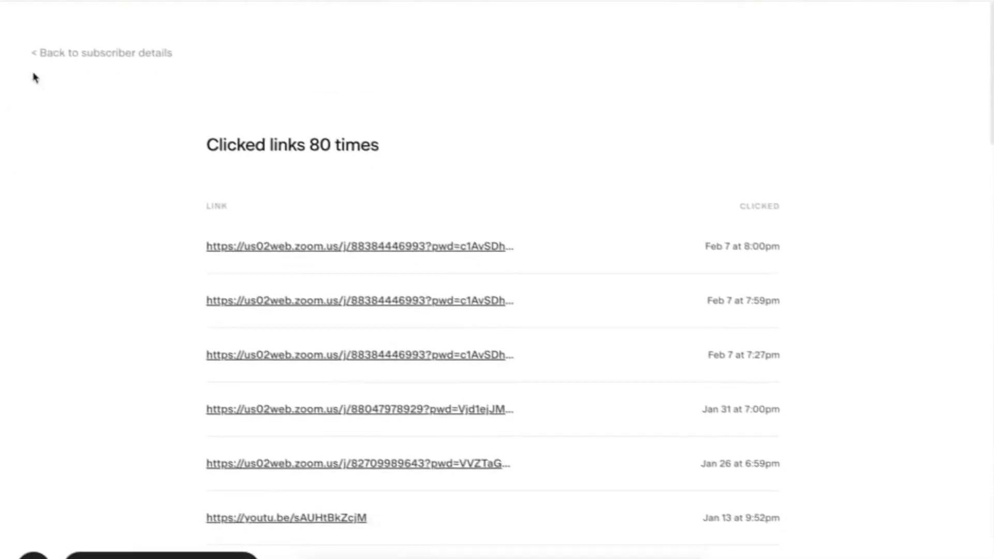
click(72, 53)
Step: Look through the subscriber's unique clicked links and return to the subscriber details
scroll(630, 349, down, 5)
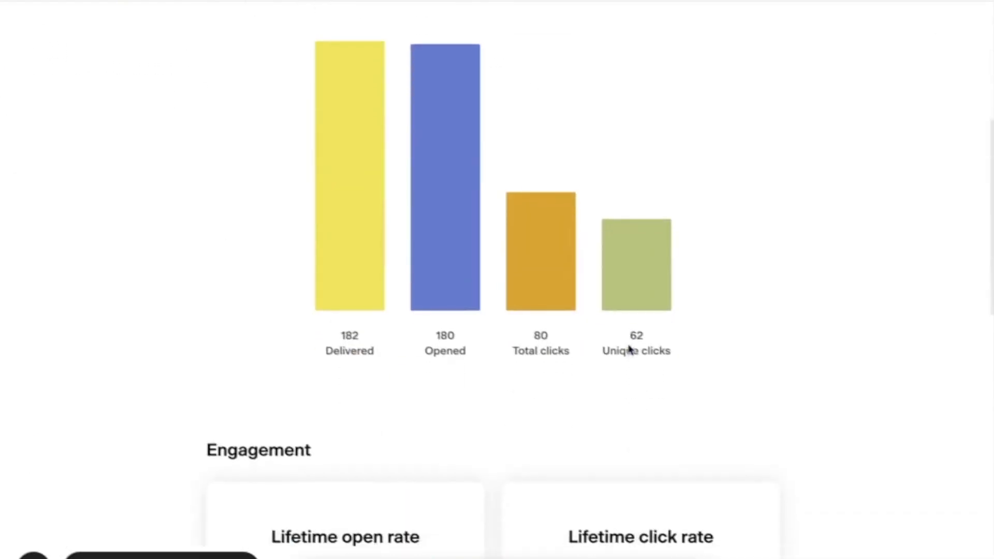
click(641, 261)
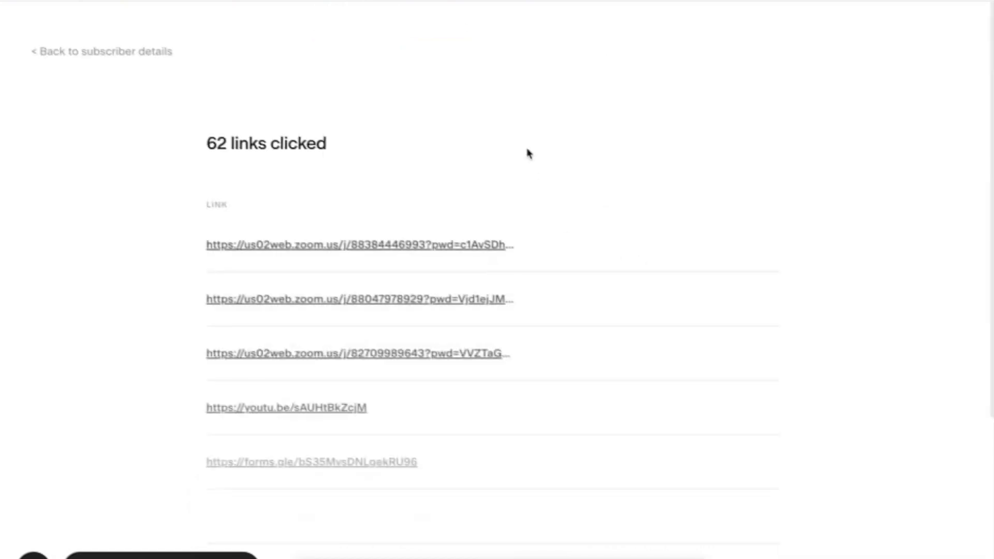
scroll(437, 83, down, 5)
scroll(435, 82, up, 8)
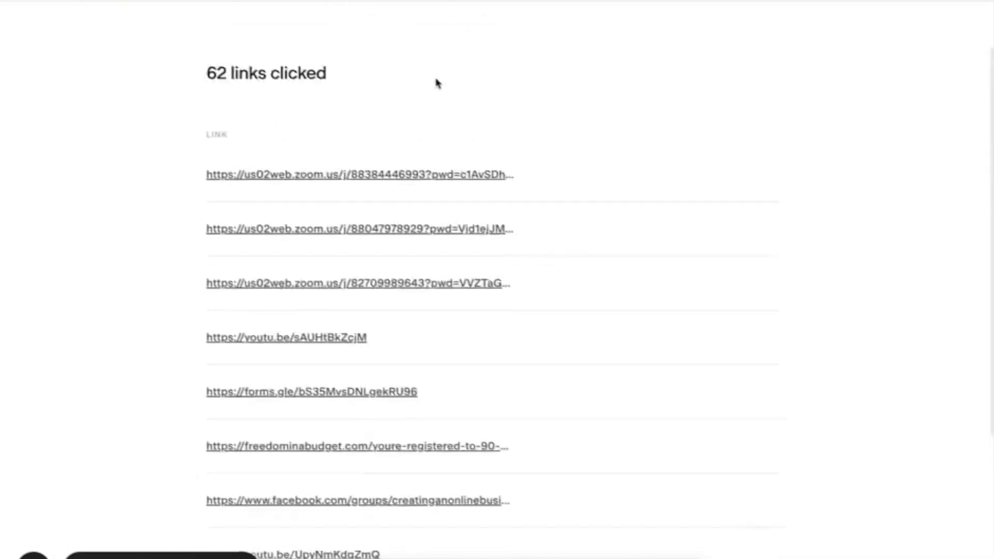
click(162, 53)
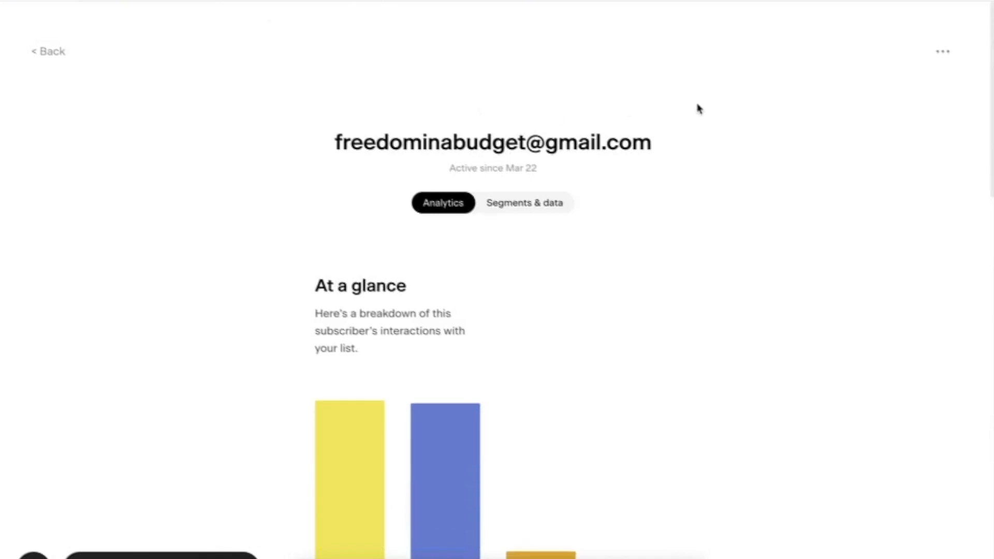
Step: Examine the subscriber's lifetime open and click rates and the breakdown of opens by device
scroll(699, 107, down, 5)
scroll(699, 108, down, 7)
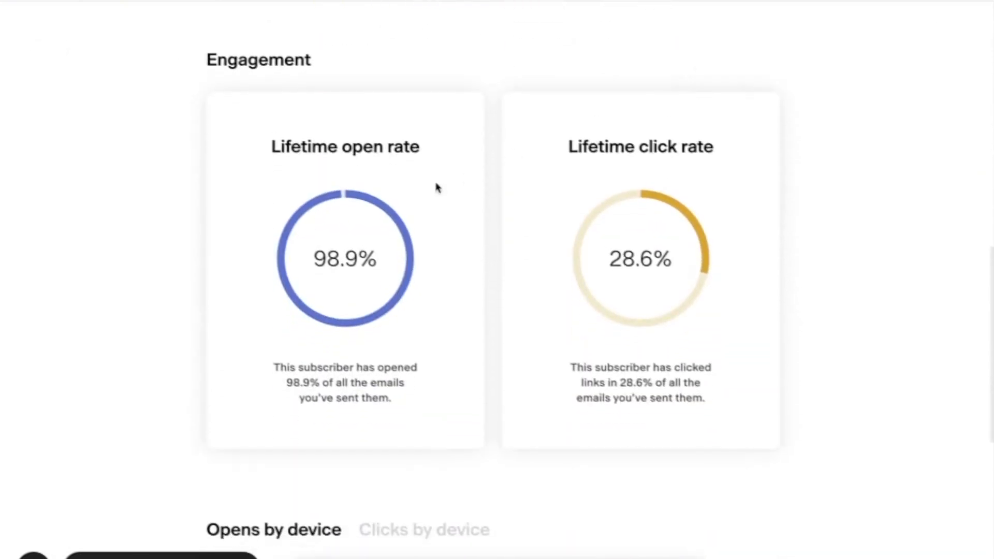
scroll(463, 279, down, 1)
scroll(462, 279, up, 1)
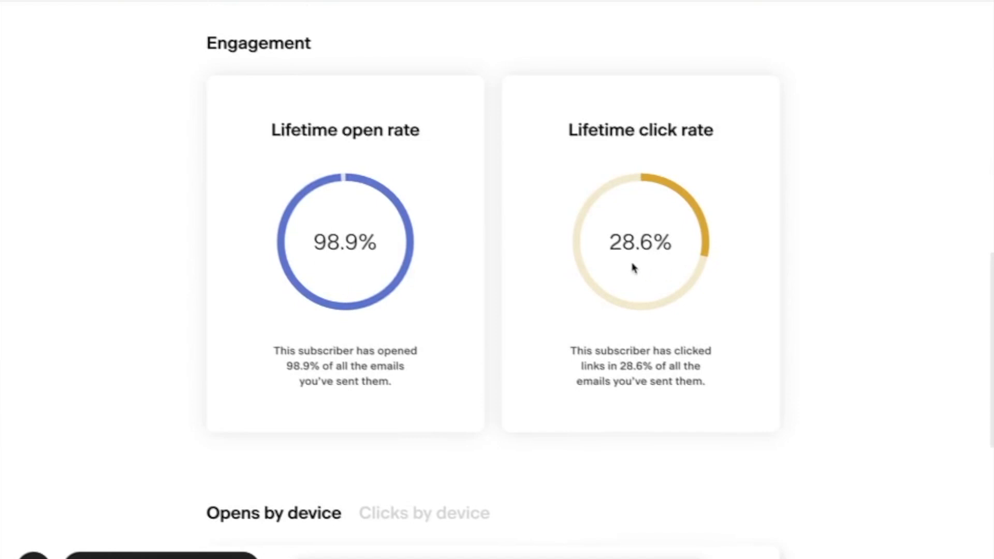
scroll(518, 288, down, 3)
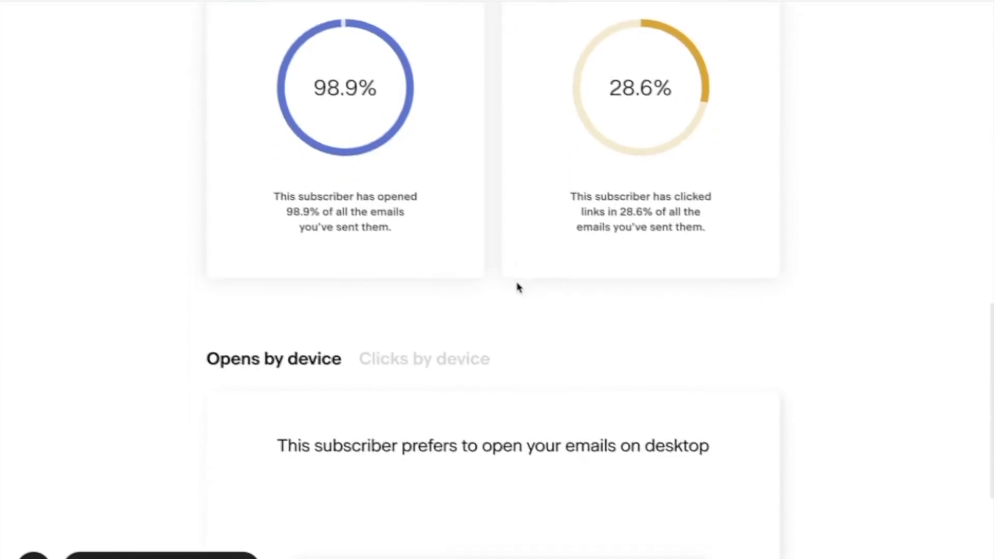
scroll(518, 288, down, 5)
scroll(518, 288, down, 1)
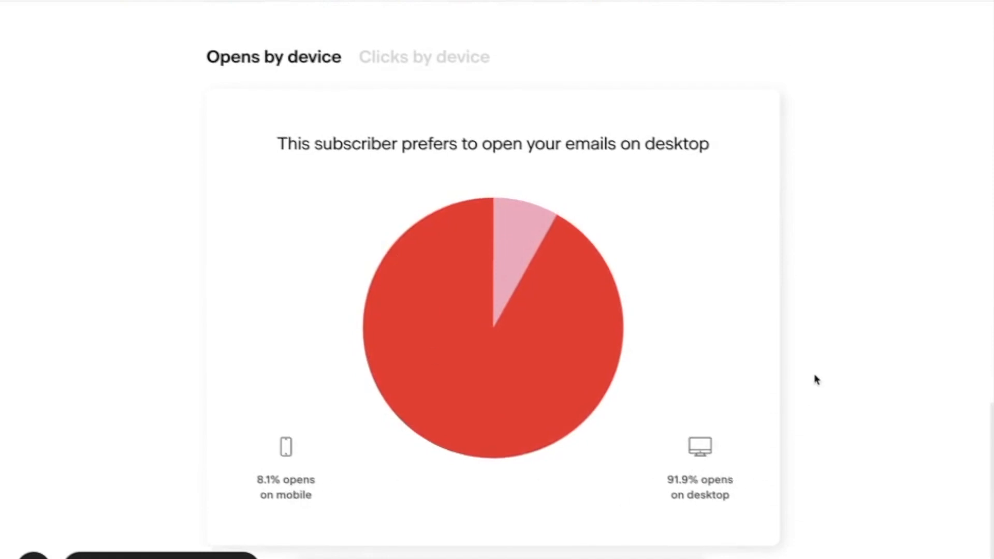
Step: View the subscriber's clicks by device and look back over the engagement rates and interaction breakdown
click(417, 58)
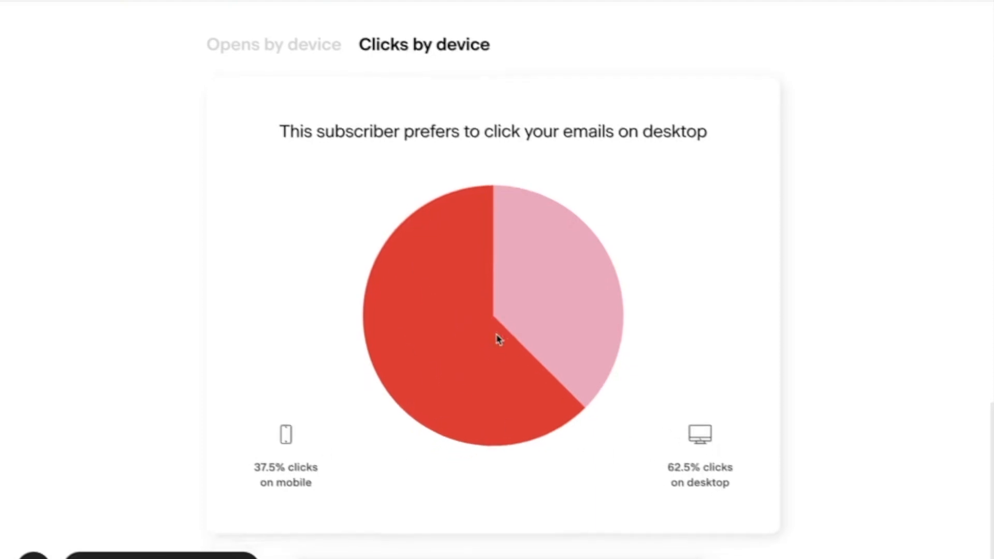
scroll(498, 339, up, 10)
scroll(497, 339, up, 1)
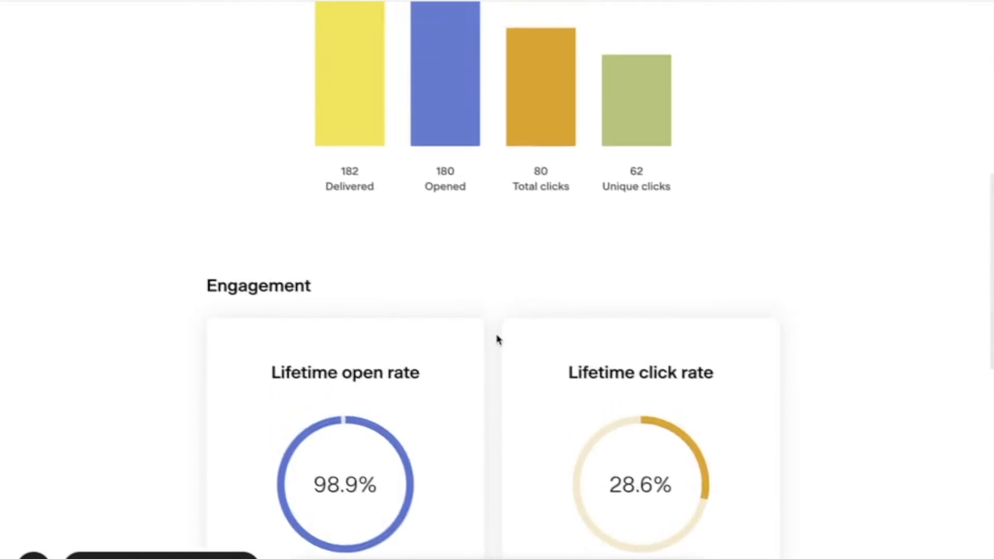
scroll(497, 339, down, 5)
scroll(497, 340, up, 9)
scroll(497, 340, up, 5)
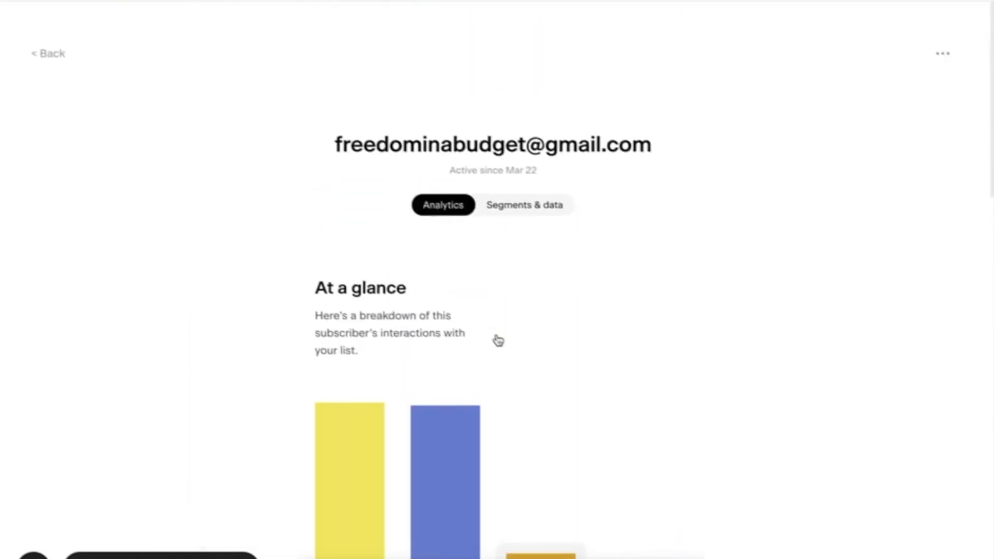
Step: Open the subscriber's segments and data, show all of their segments, and look through the full list
click(539, 212)
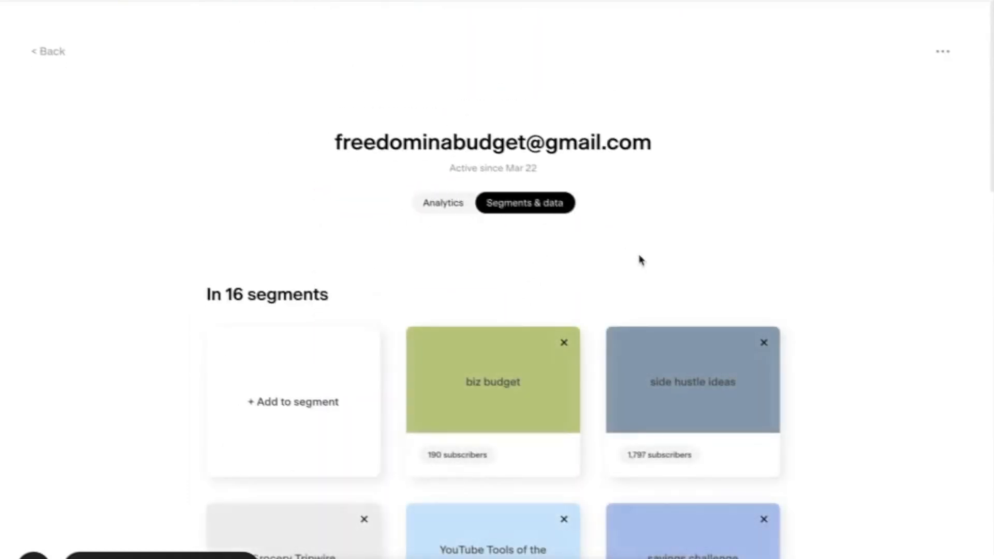
scroll(815, 259, down, 3)
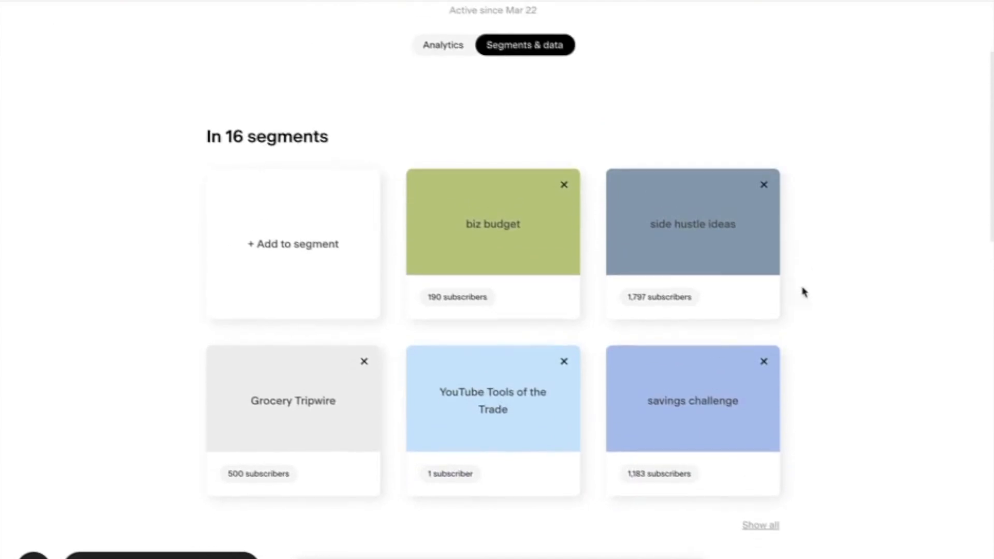
click(760, 525)
scroll(722, 287, down, 5)
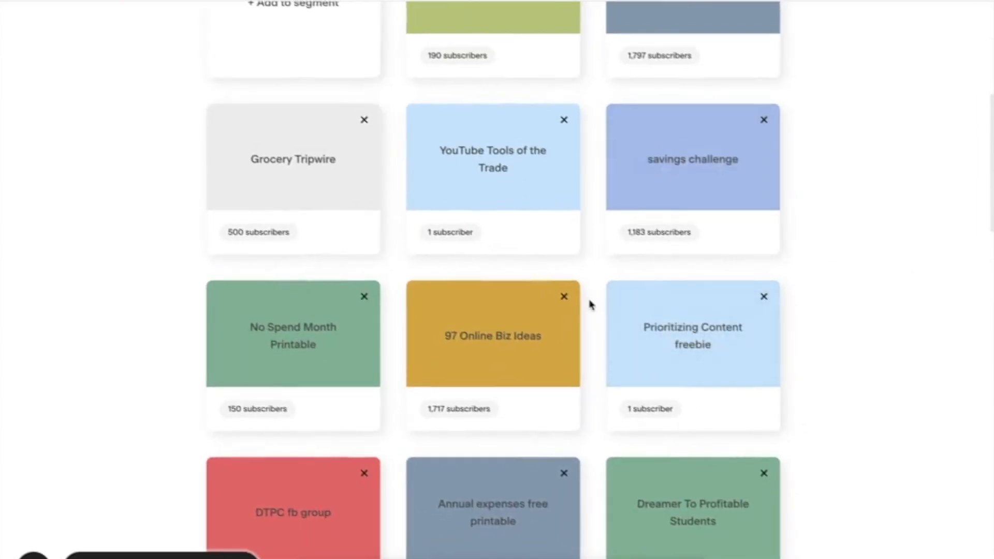
scroll(591, 305, down, 6)
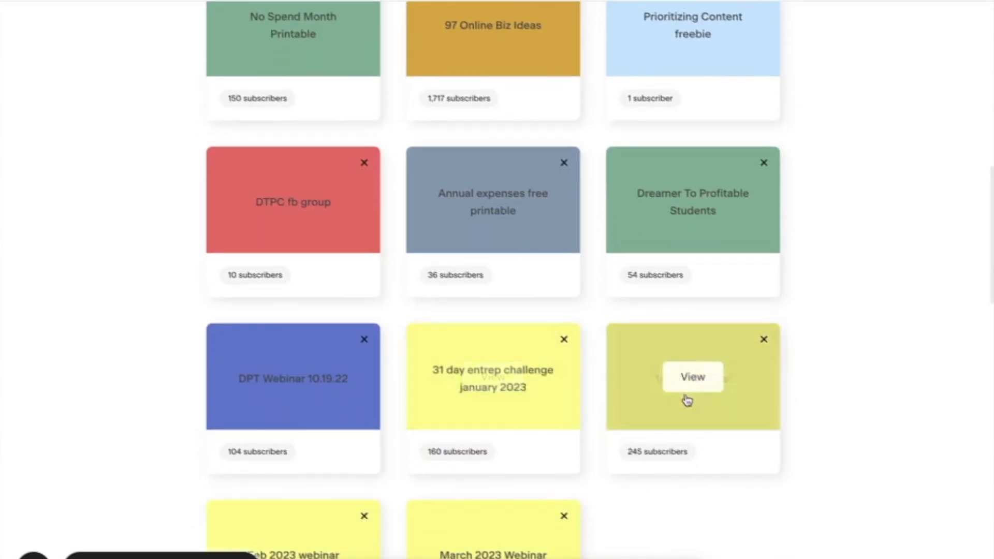
scroll(683, 406, down, 3)
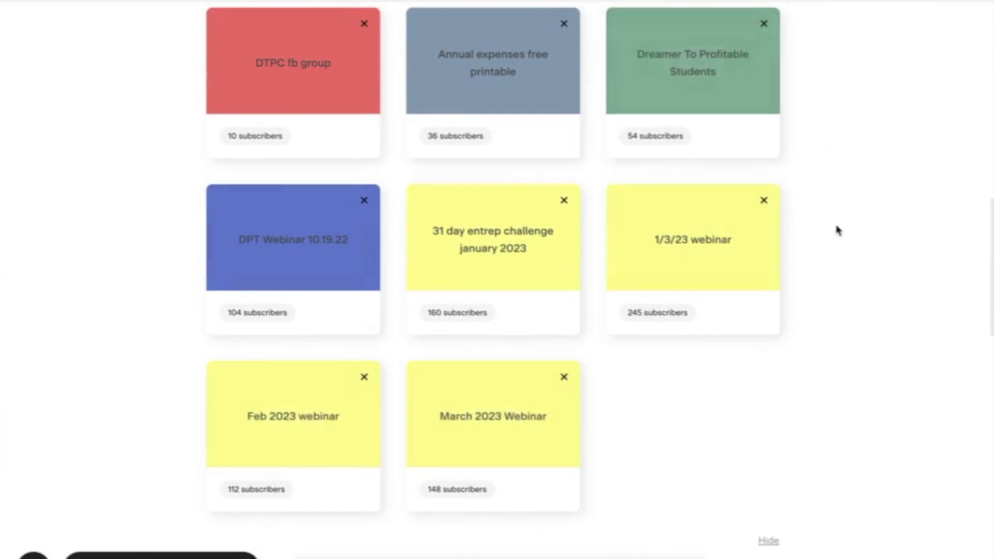
Step: Examine the subscriber data, including activity, source, creation date, personal and custom fields, and private notes
scroll(837, 226, down, 6)
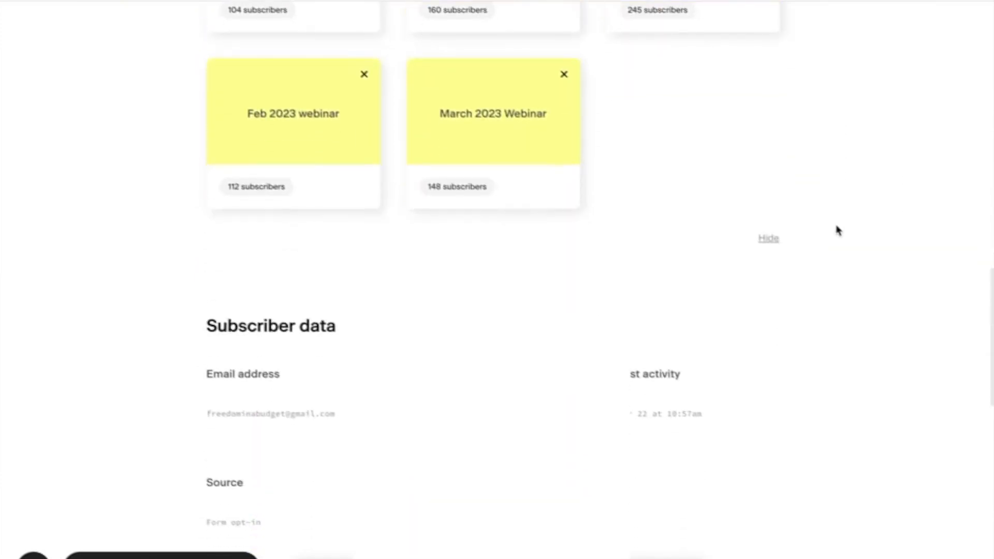
scroll(838, 230, down, 5)
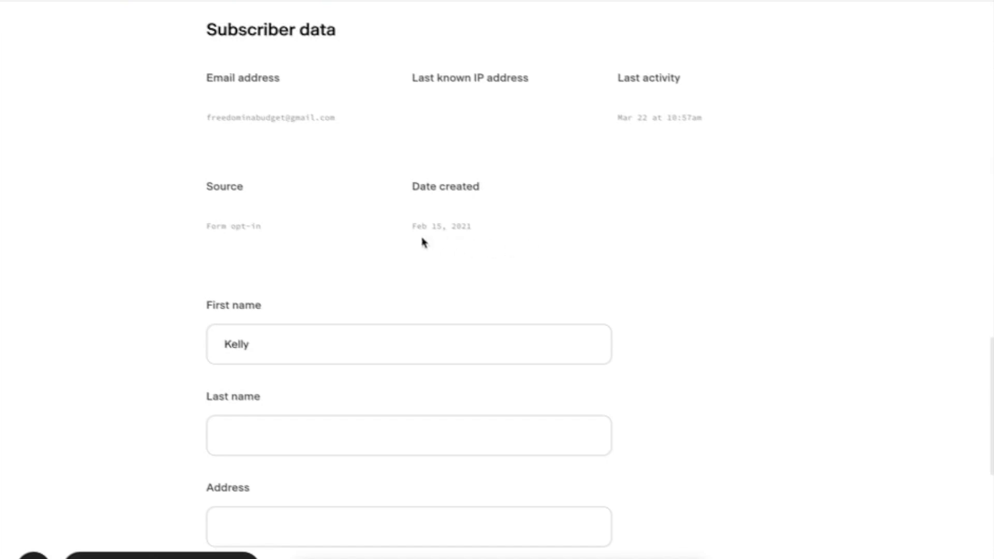
scroll(679, 256, down, 3)
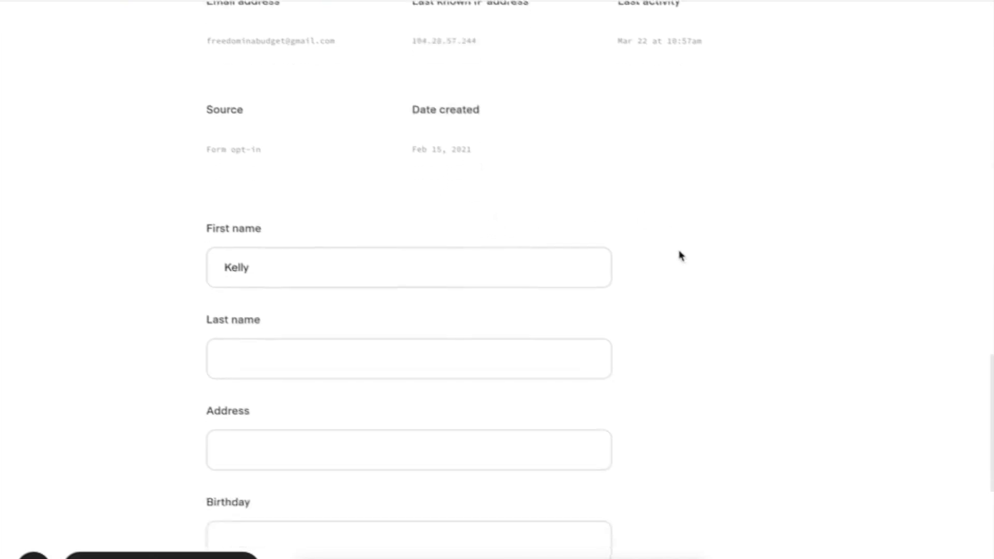
scroll(654, 335, down, 6)
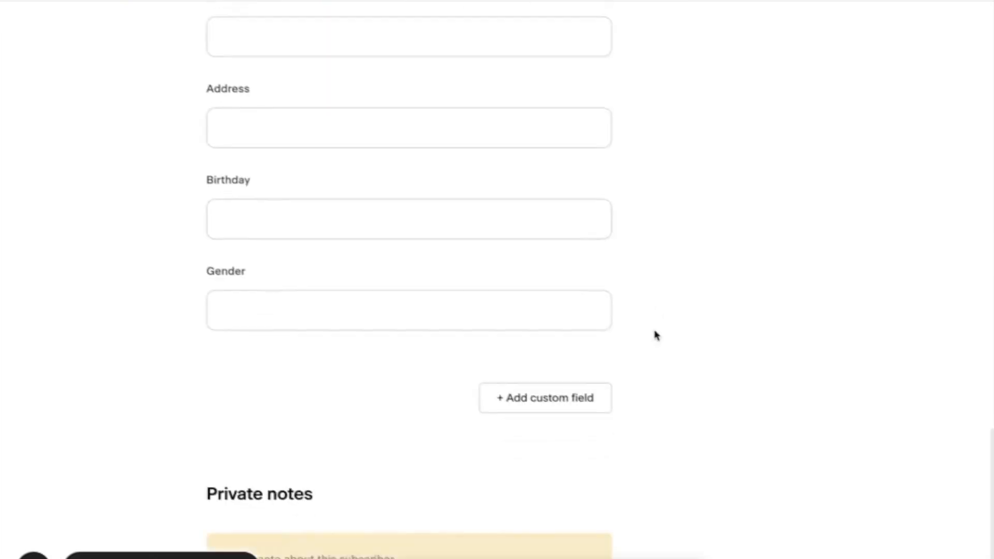
scroll(663, 238, down, 3)
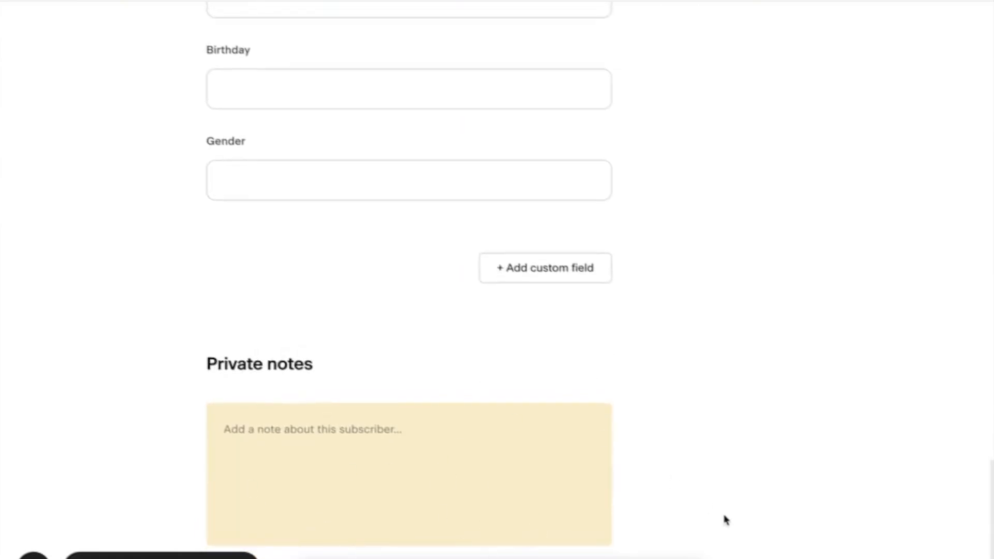
scroll(837, 337, up, 2)
scroll(703, 393, down, 2)
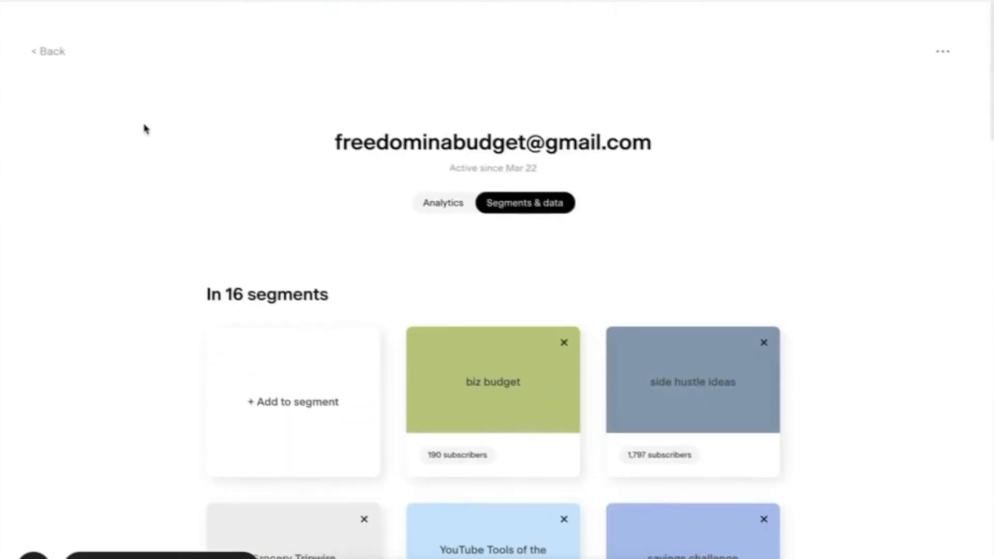
Step: Leave the subscriber details, open the "waitlist from march webinar" segment, and examine its subscribers' statuses and last activity
click(50, 51)
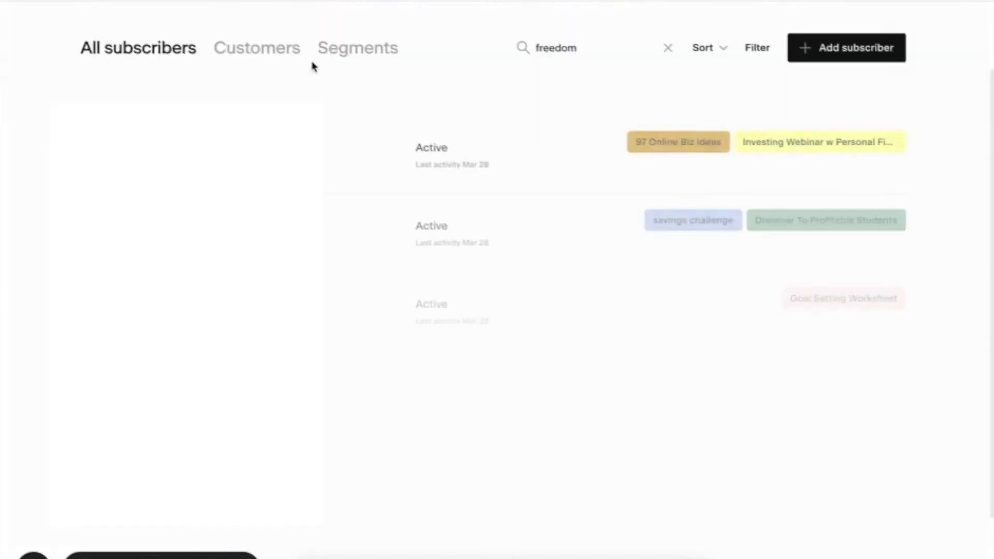
scroll(356, 174, up, 2)
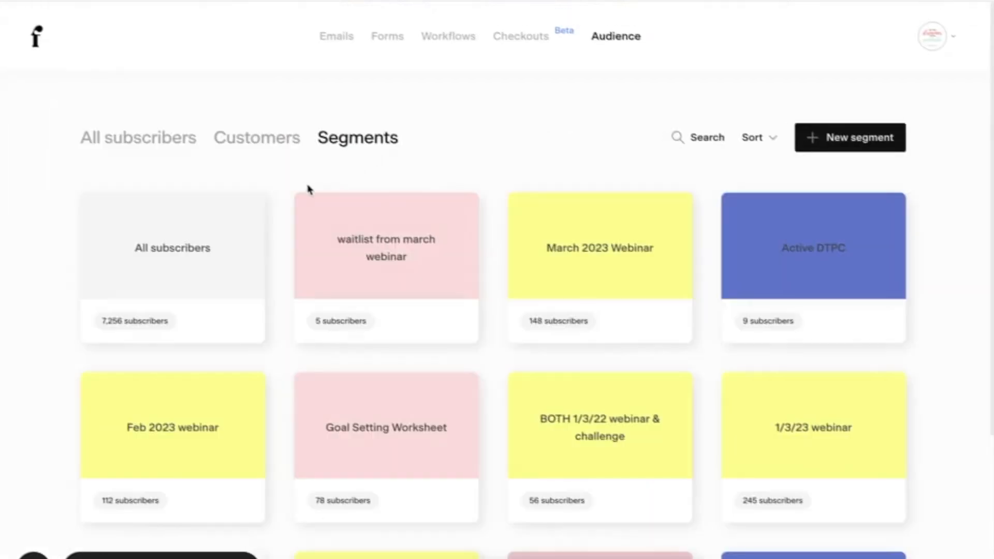
mouse_move(399, 259)
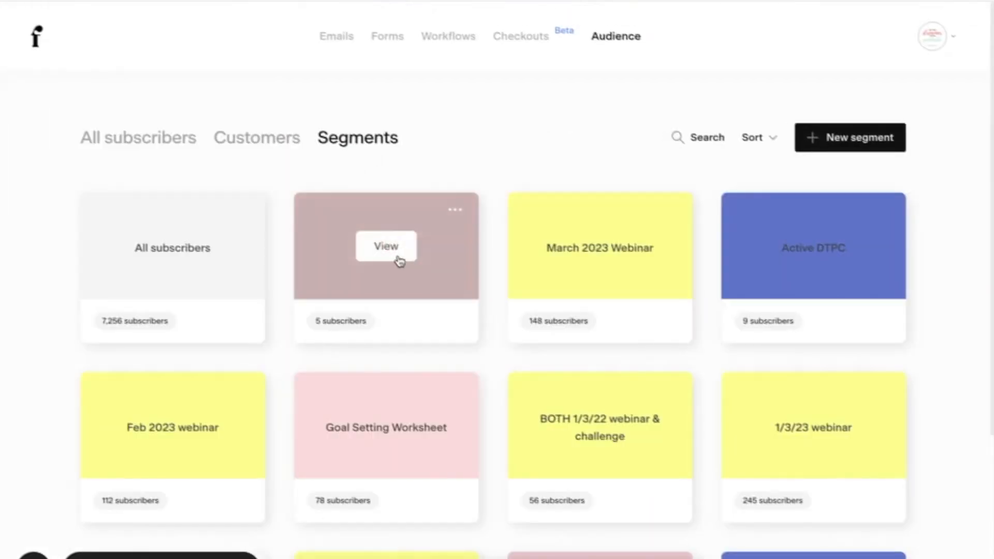
click(383, 249)
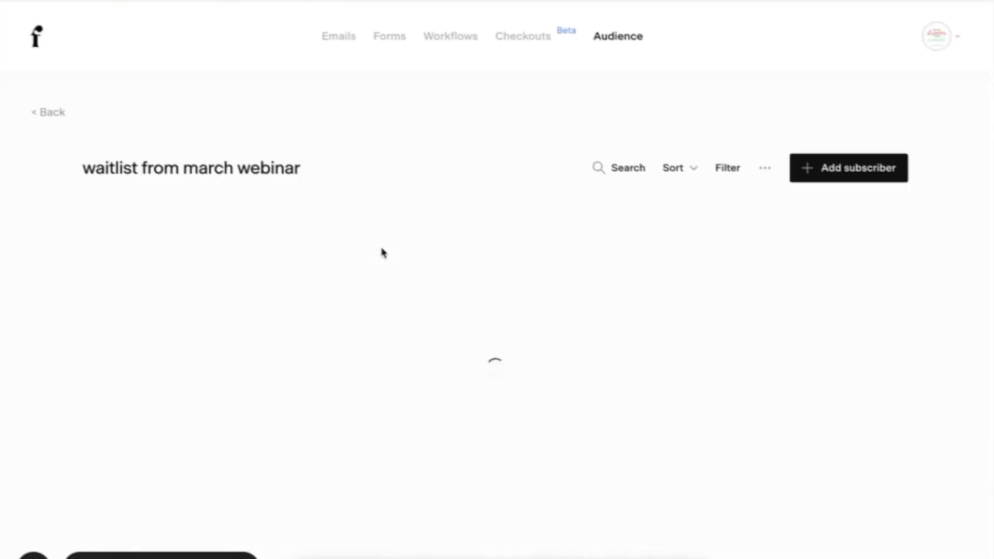
scroll(382, 253, down, 3)
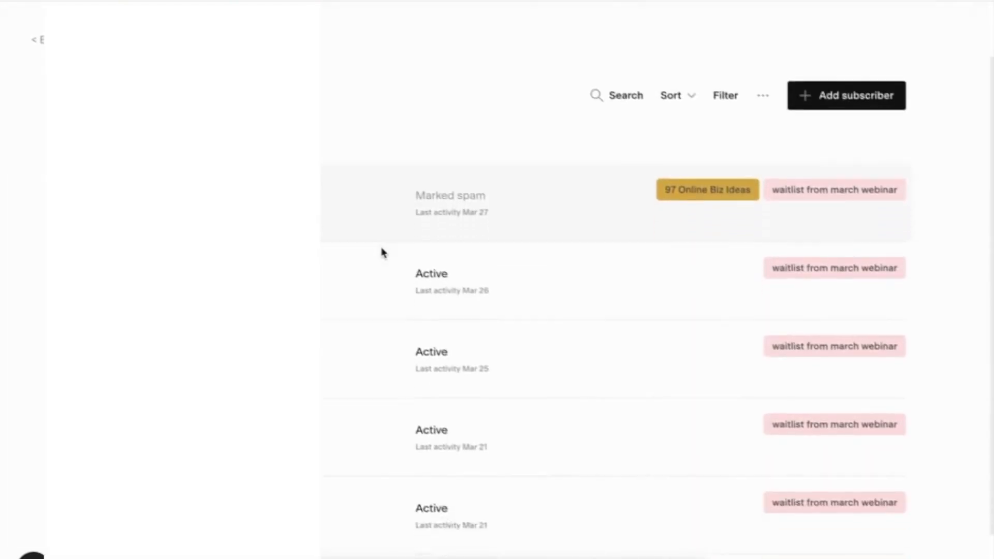
scroll(405, 431, down, 1)
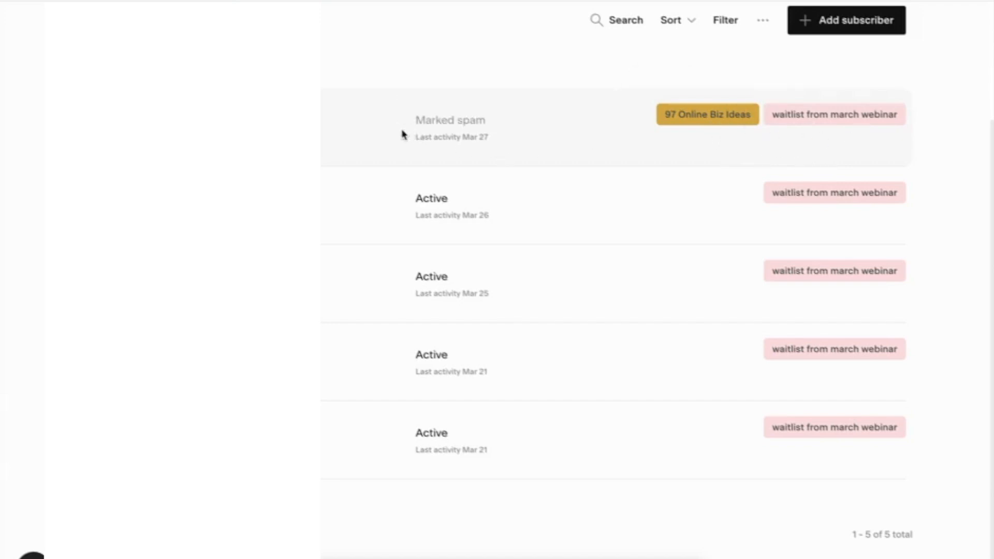
scroll(373, 150, up, 2)
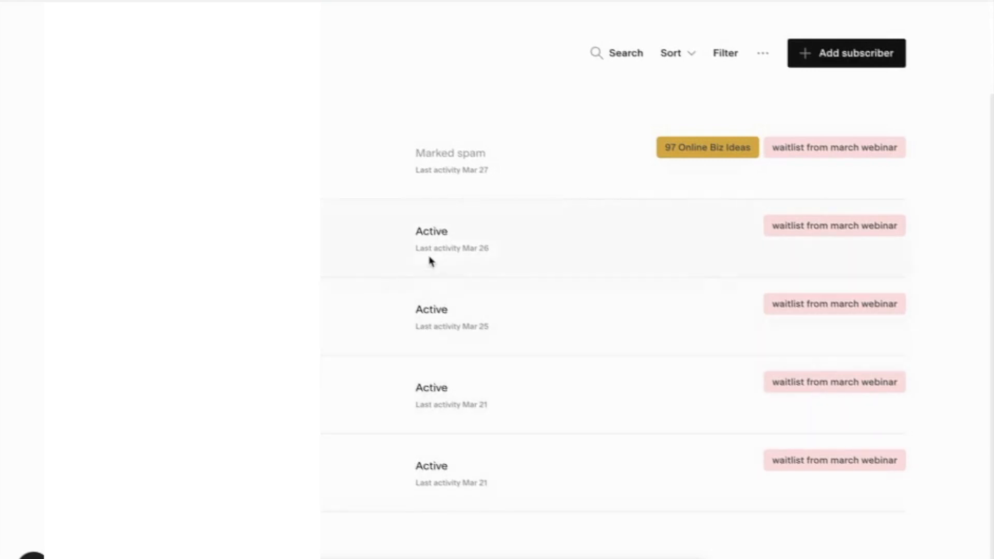
Step: Open the account's Branding settings and review the logo, brand colors, brand fonts, company details, address and social links
scroll(360, 298, up, 5)
click(951, 40)
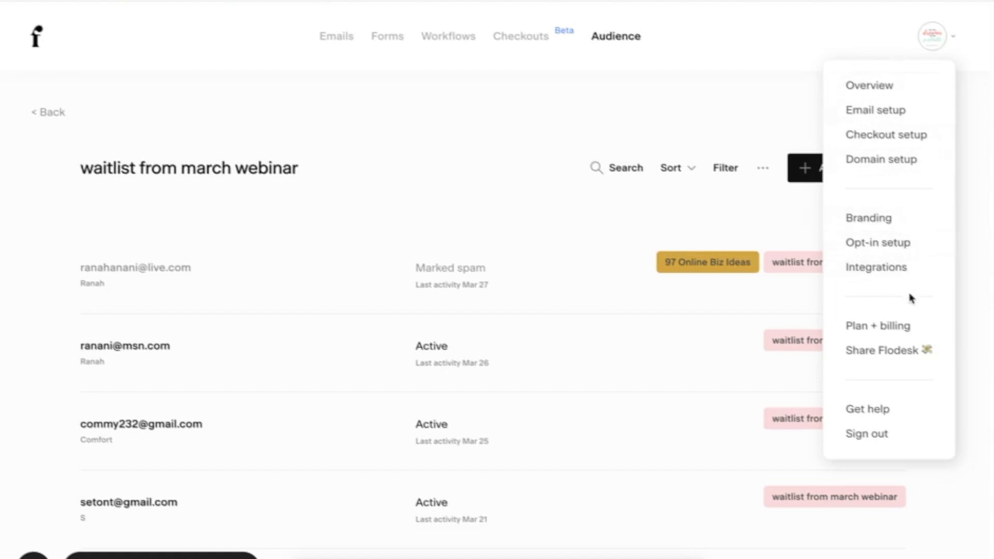
click(890, 227)
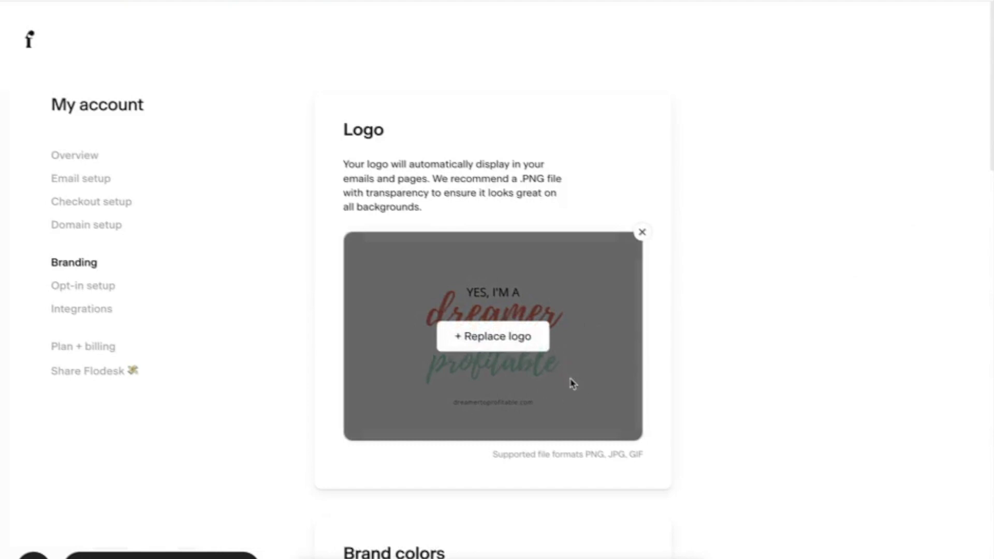
scroll(717, 311, down, 5)
scroll(718, 310, down, 2)
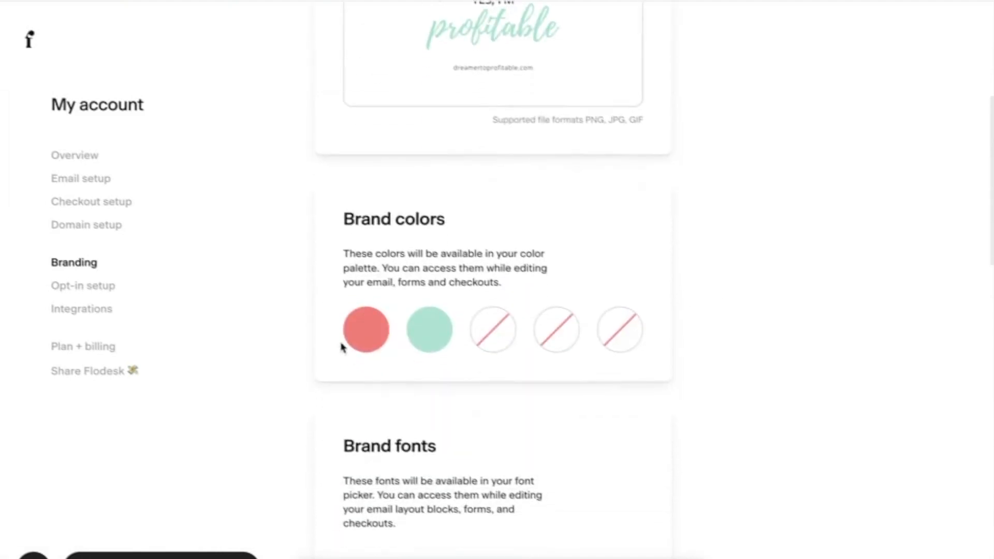
scroll(662, 353, down, 5)
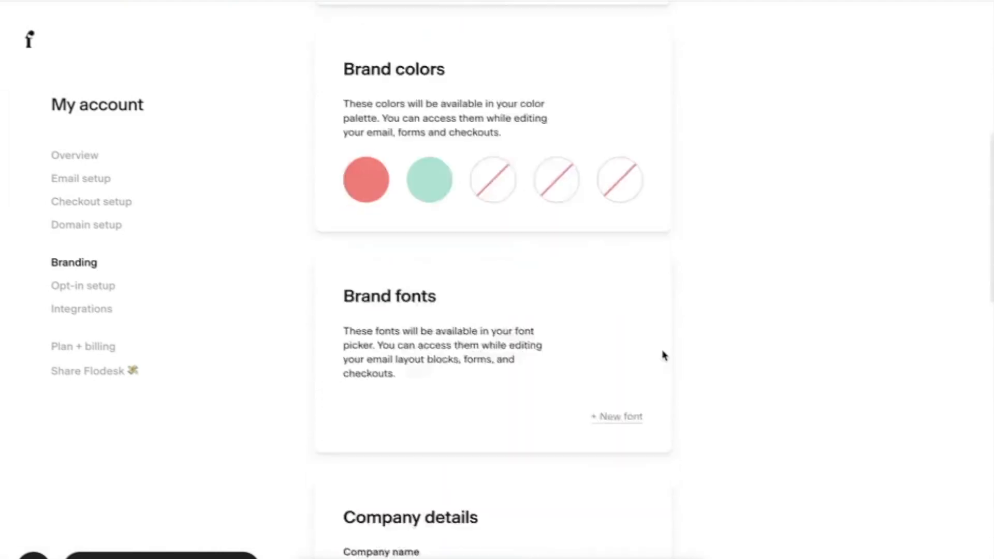
scroll(722, 280, down, 5)
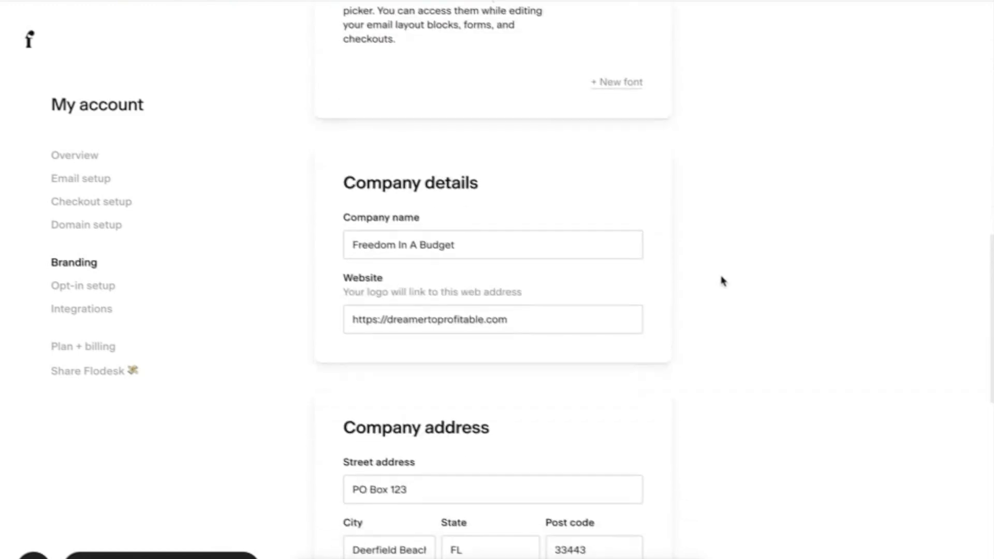
scroll(723, 280, down, 2)
scroll(723, 280, up, 2)
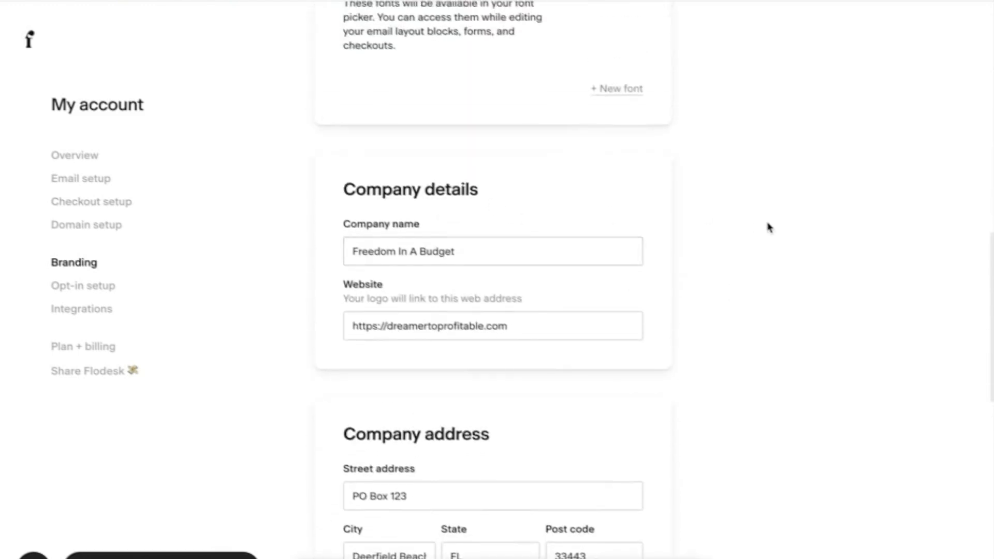
scroll(768, 226, down, 9)
scroll(769, 226, down, 2)
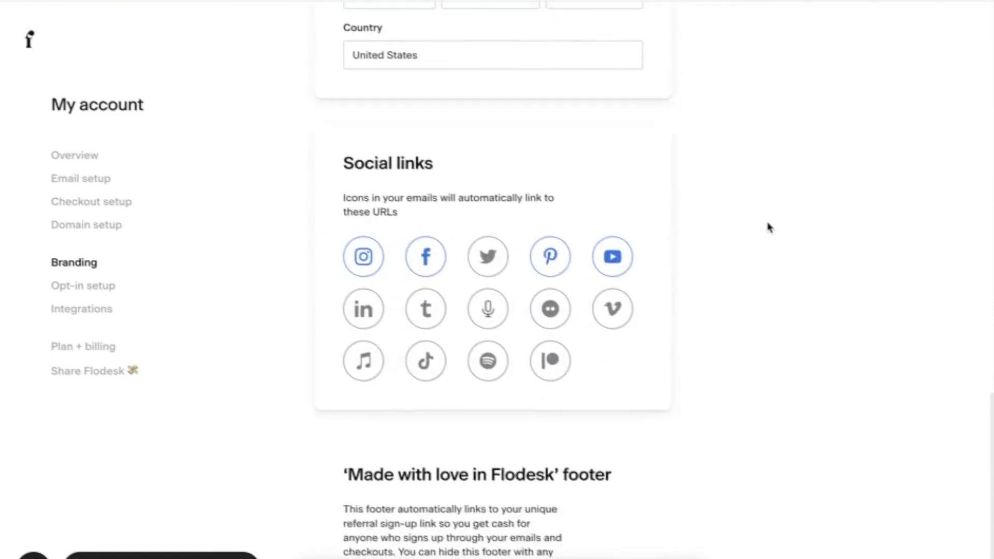
Step: View the Instagram link in the social links, close it unchanged, and check the "Made with love in Flodesk" footer setting
click(373, 271)
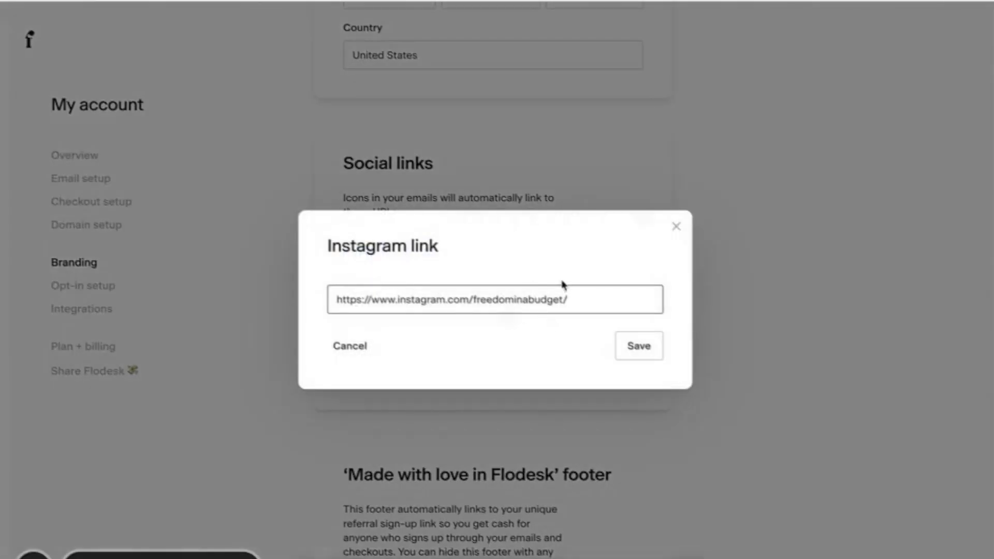
click(676, 227)
scroll(715, 278, down, 3)
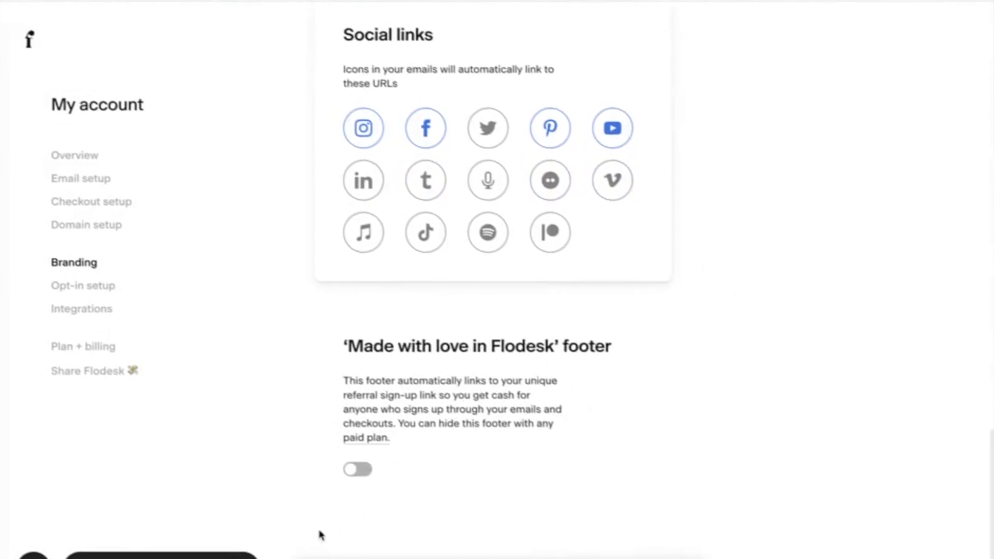
Step: Return to the Emails overview and look through the sent emails
scroll(715, 387, up, 10)
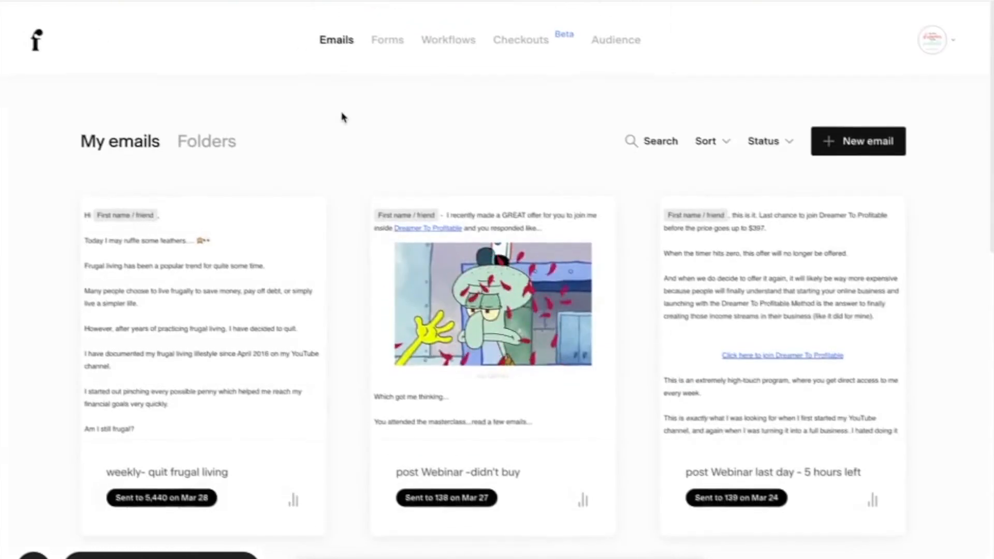
scroll(344, 127, down, 3)
scroll(344, 126, up, 3)
scroll(346, 128, down, 6)
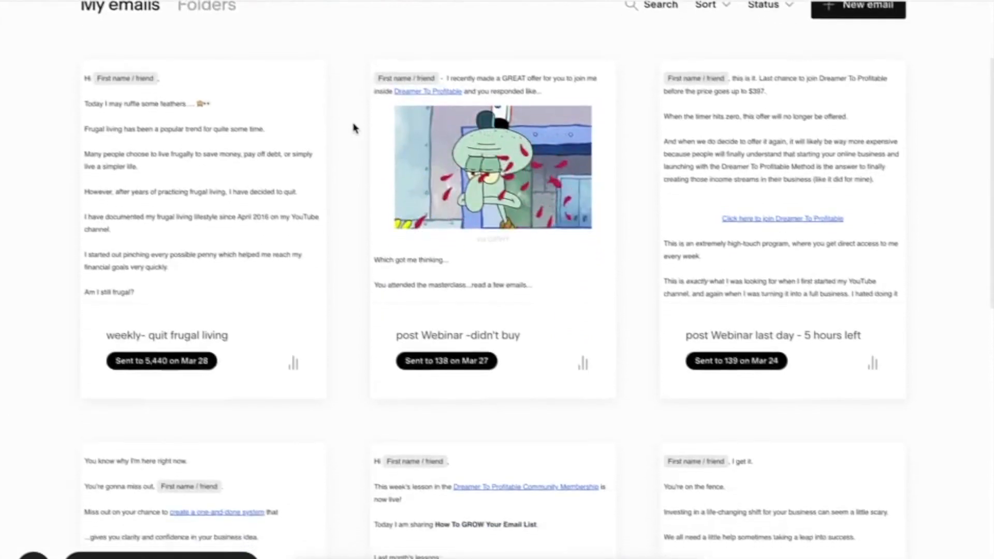
scroll(353, 128, down, 4)
scroll(354, 128, up, 9)
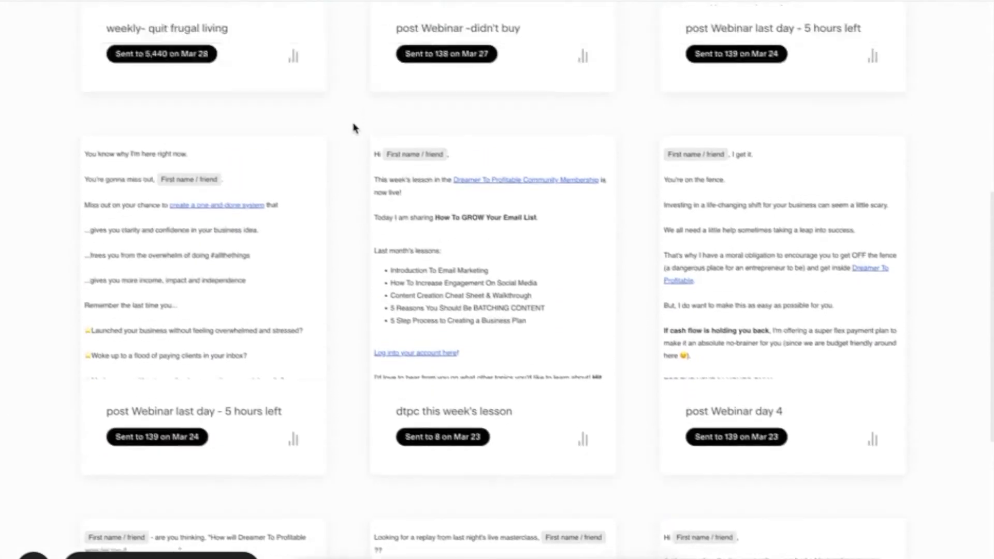